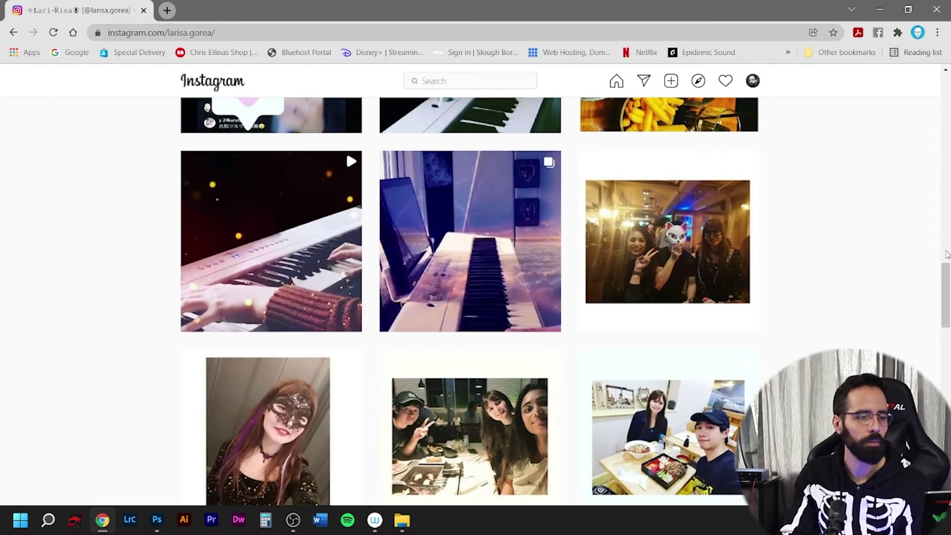
# Step: Browse the artist's Instagram profile for reference and view the illustrated portrait in the red dress
pyautogui.scroll(-5, 917, 270)
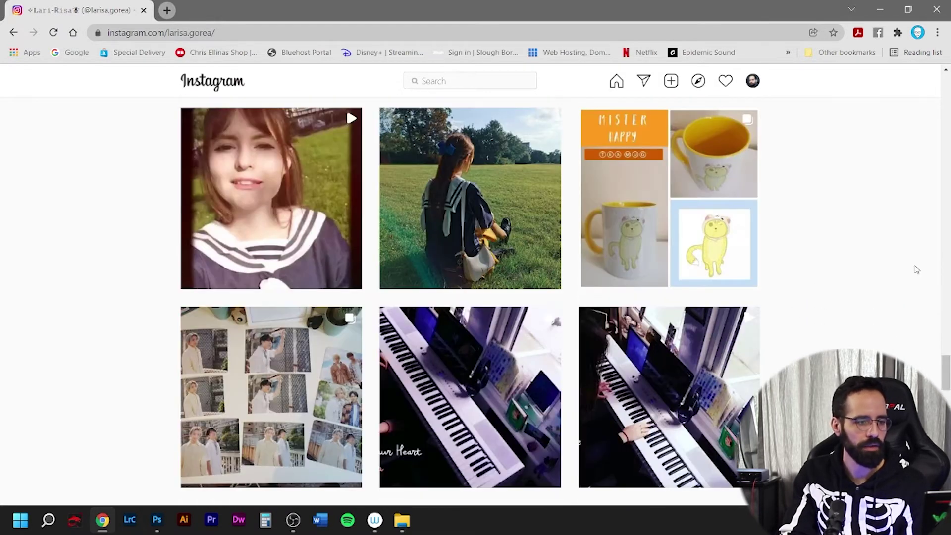
pyautogui.scroll(-4, 921, 268)
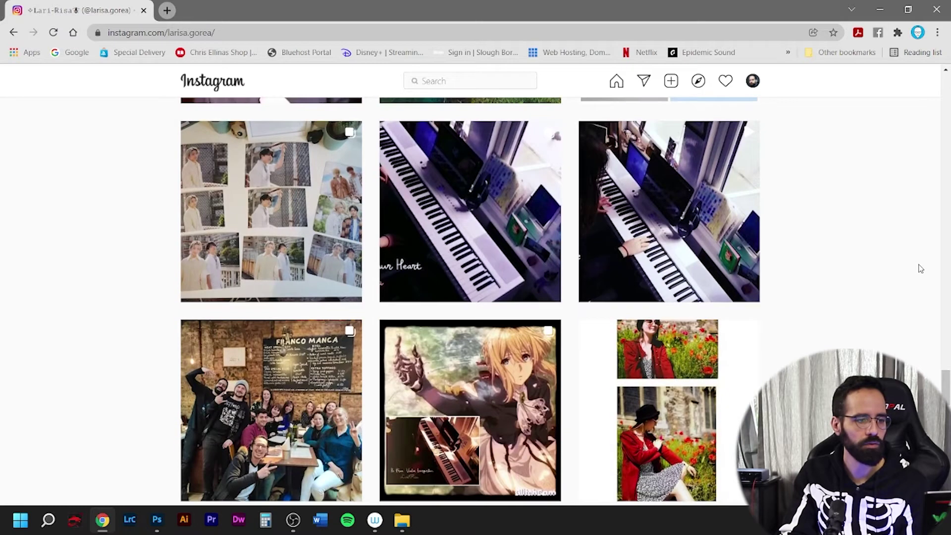
pyautogui.scroll(-5, 921, 268)
pyautogui.scroll(-1, 921, 268)
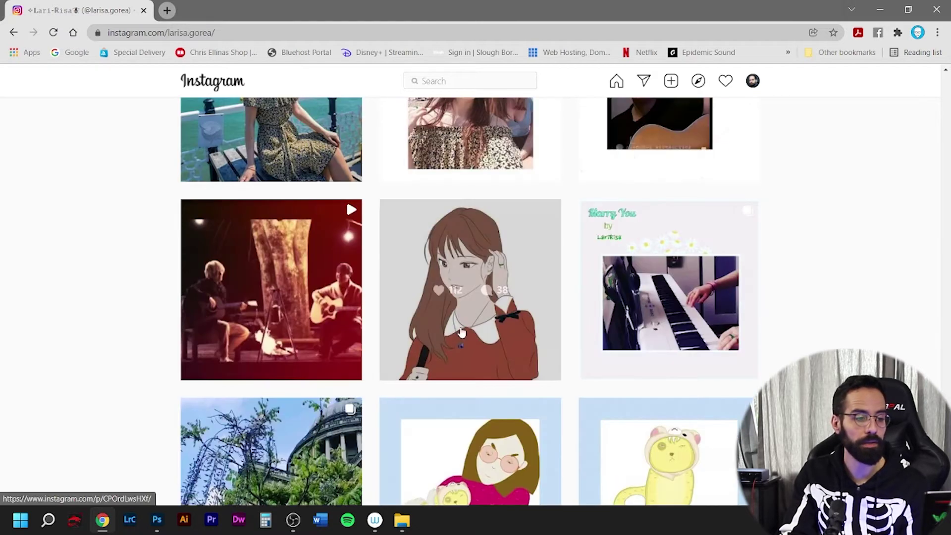
pyautogui.click(475, 290)
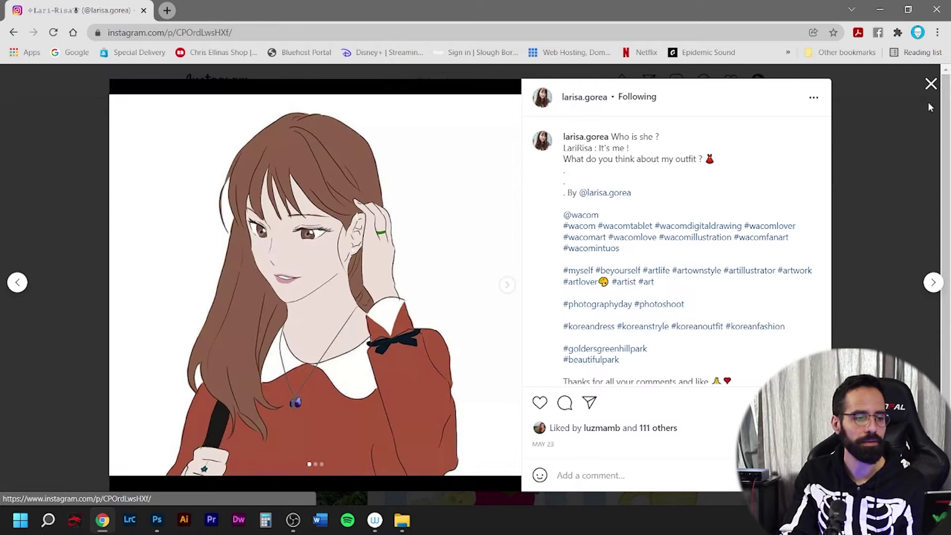
pyautogui.click(931, 84)
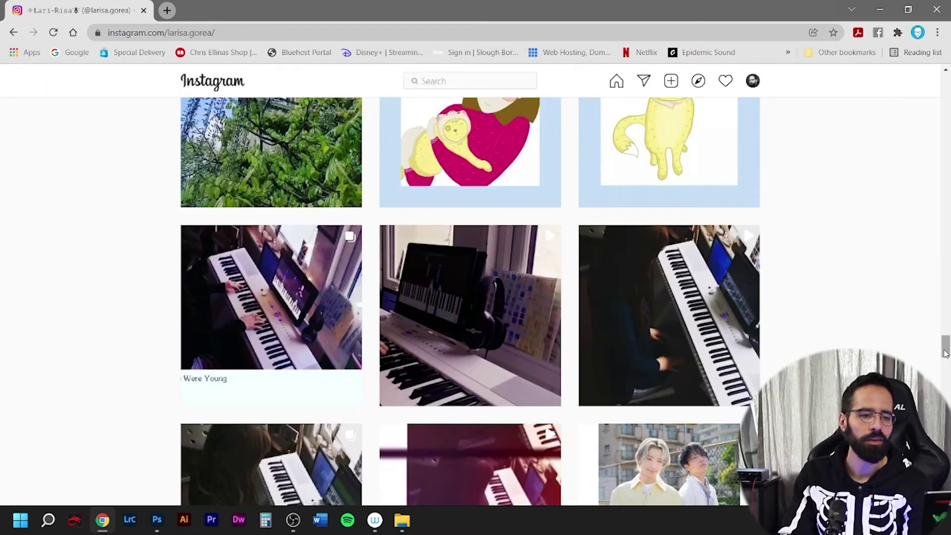
pyautogui.scroll(15, 545, 225)
# Step: Switch to Photoshop and collapse the Character panel so it no longer covers the photo
pyautogui.click(880, 9)
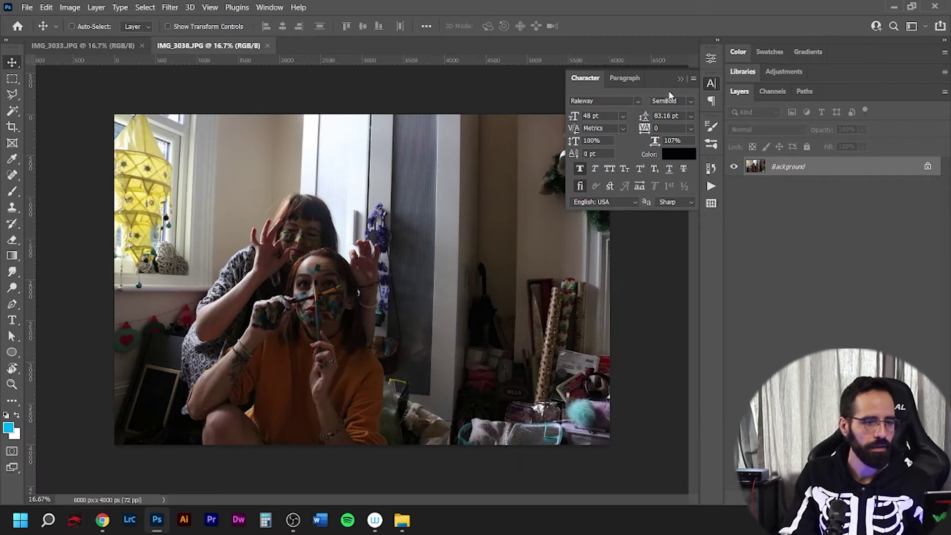
pyautogui.click(680, 79)
pyautogui.scroll(2, 235, 61)
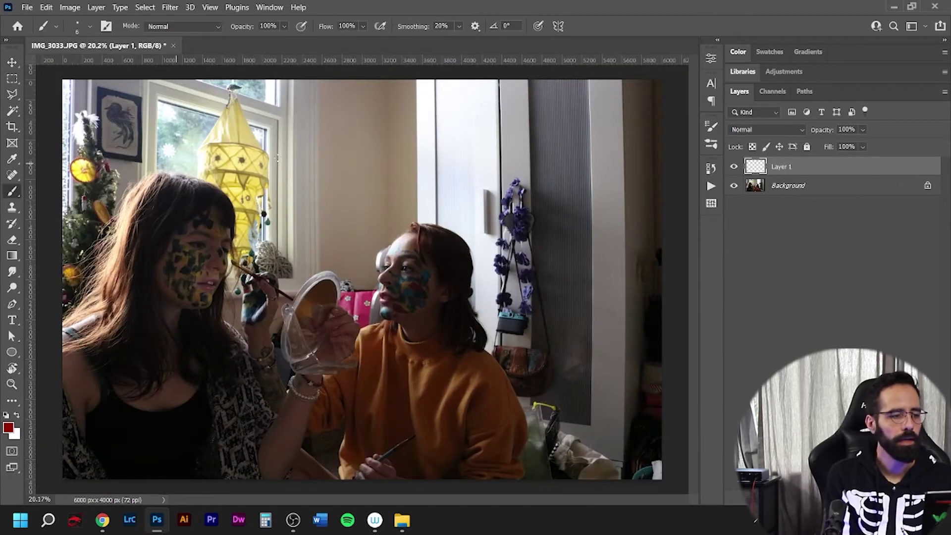
# Step: Annotate the light direction in red: circle the bright window, draw an arrow to the orange-sweater woman's face, and undo the face stroke
pyautogui.moveTo(185, 158)
pyautogui.mouseDown()
pyautogui.moveTo(221, 173)
pyautogui.moveTo(190, 132)
pyautogui.moveTo(213, 149)
pyautogui.mouseUp()
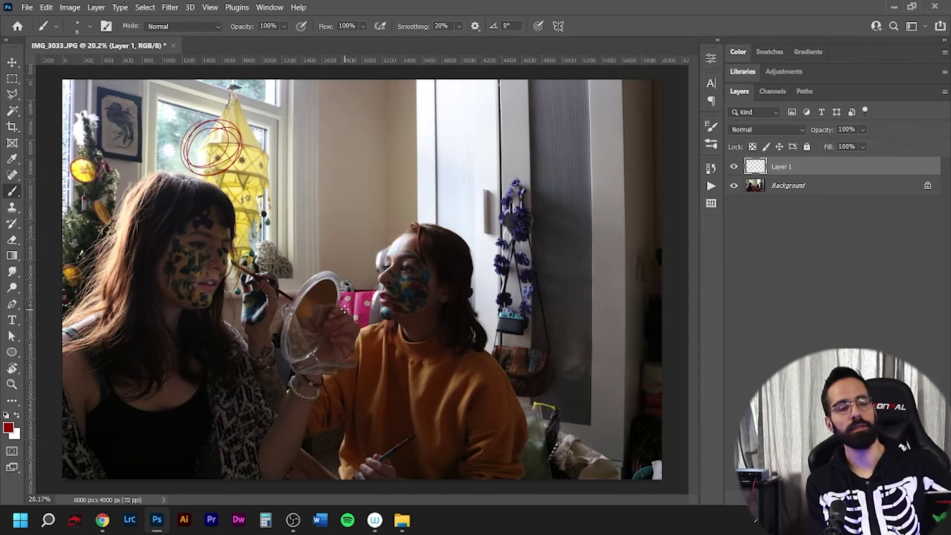
pyautogui.moveTo(286, 154); pyautogui.dragTo(387, 242)
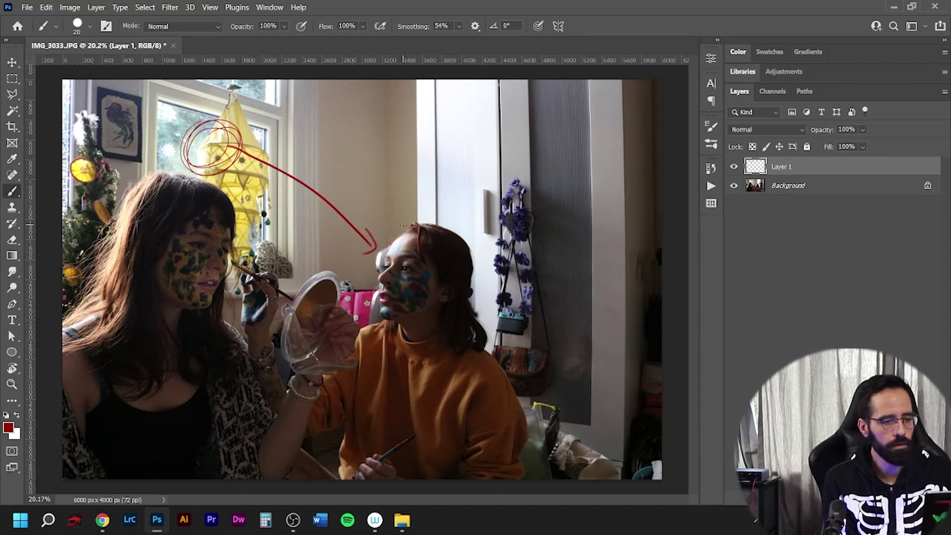
pyautogui.moveTo(388, 235); pyautogui.dragTo(378, 311)
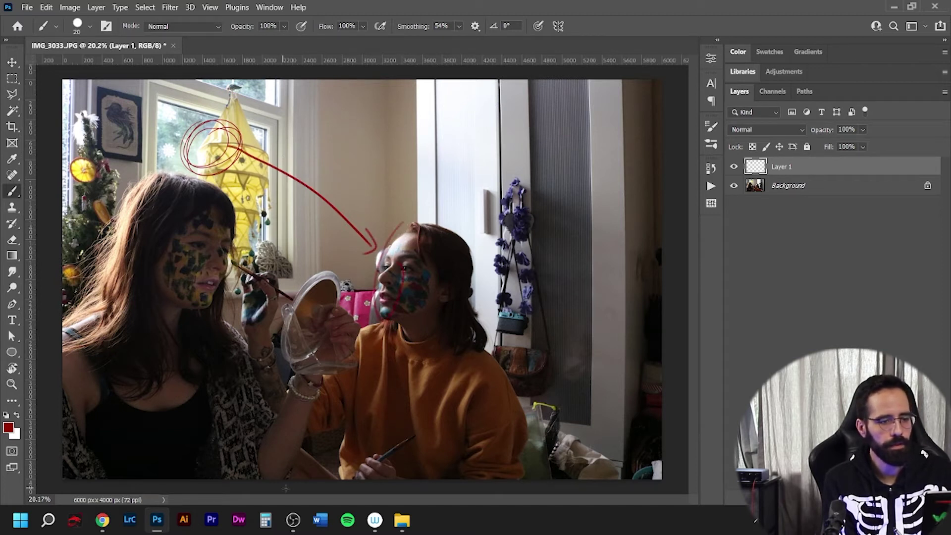
pyautogui.hotkey('ctrl', 'z')
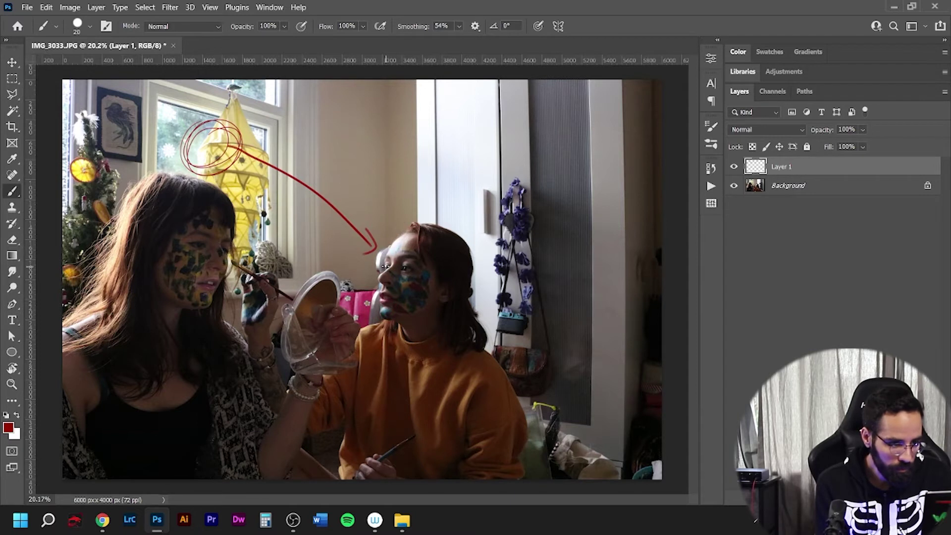
pyautogui.moveTo(385, 261); pyautogui.dragTo(239, 262)
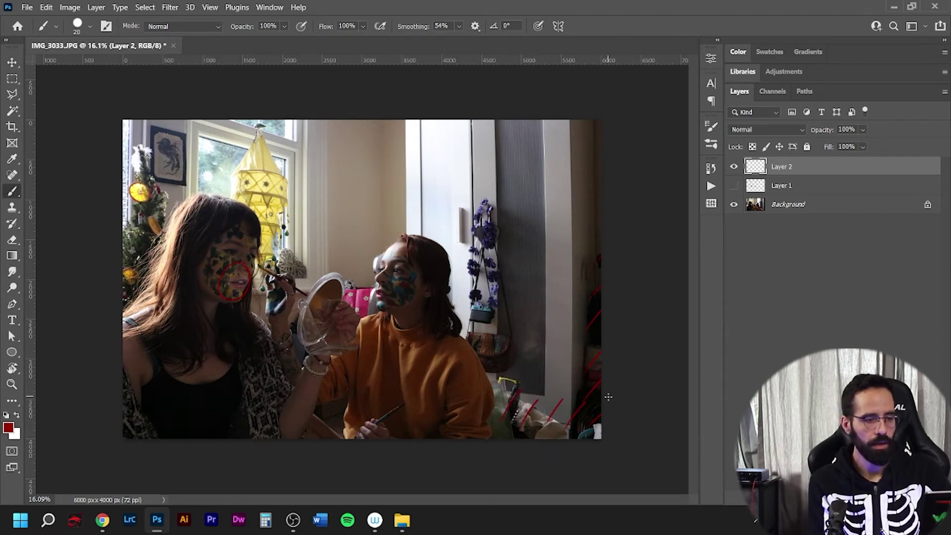
# Step: Crop the photo in its original ratio to 4885 x 3257 px around the two women, trimming the cluttered wardrobe side
pyautogui.moveTo(619, 112)
pyautogui.mouseDown()
pyautogui.moveTo(491, 184)
pyautogui.moveTo(484, 464)
pyautogui.moveTo(528, 174)
pyautogui.mouseUp()
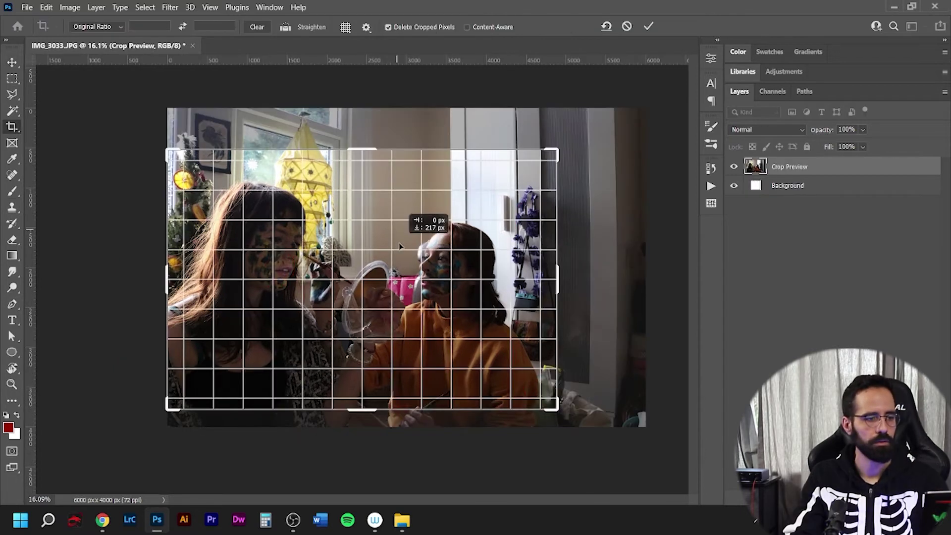
pyautogui.moveTo(403, 205); pyautogui.dragTo(487, 291)
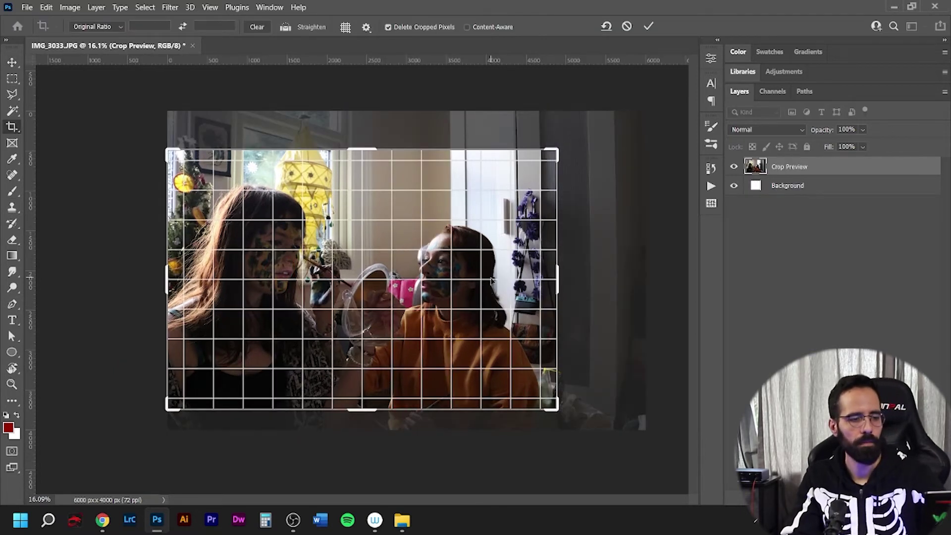
pyautogui.press('Return')
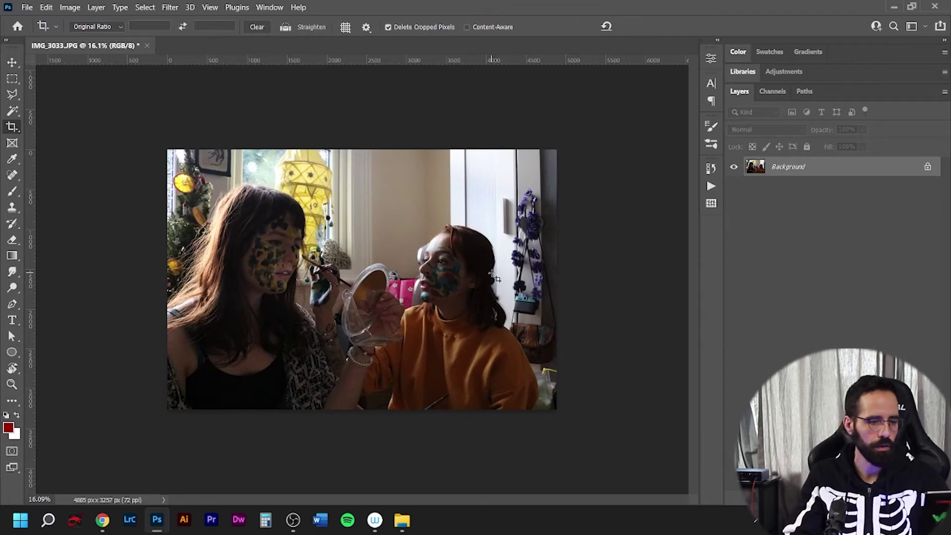
# Step: Apply Camera Raw basic adjustments: Contrast +7, Highlights +18, Shadows +40, Whites +18 and Blacks -3
pyautogui.scroll(5, 588, 276)
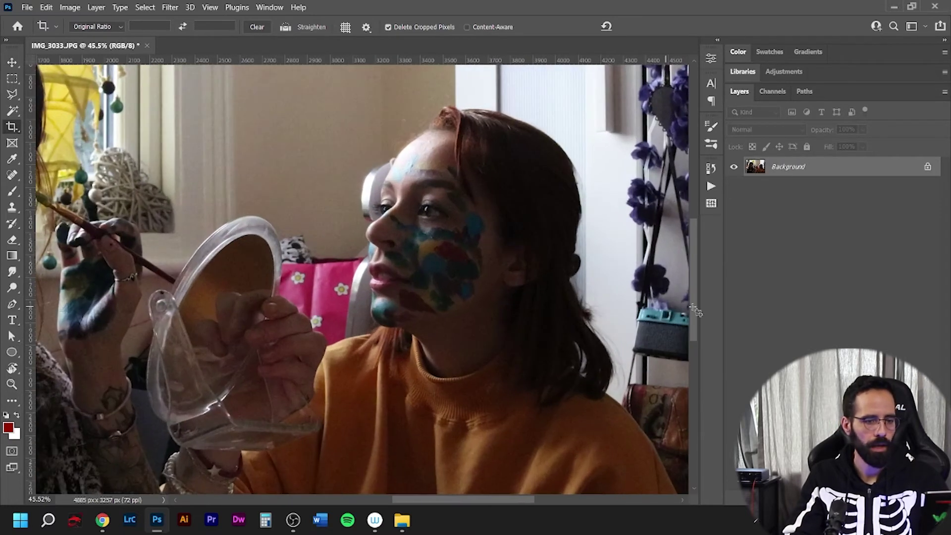
pyautogui.moveTo(655, 289); pyautogui.dragTo(409, 278)
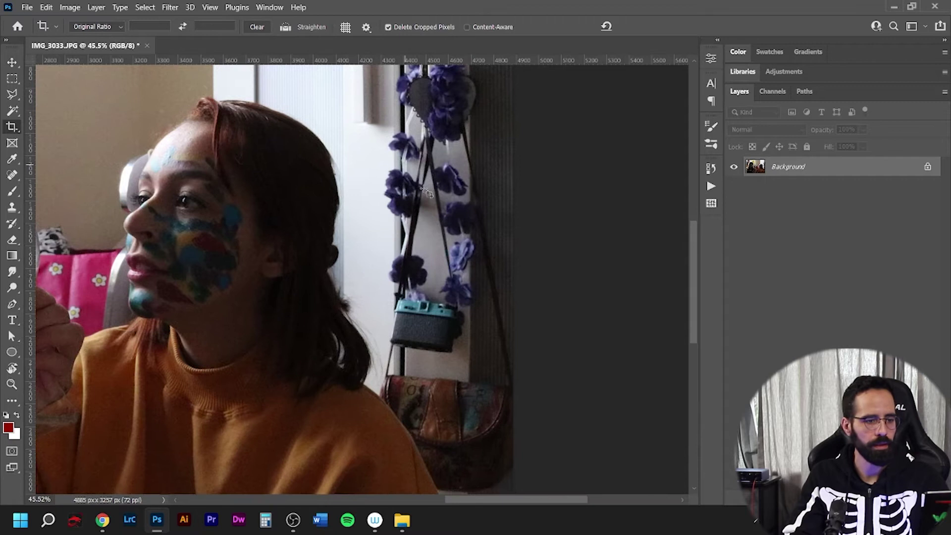
pyautogui.moveTo(453, 171); pyautogui.dragTo(517, 150)
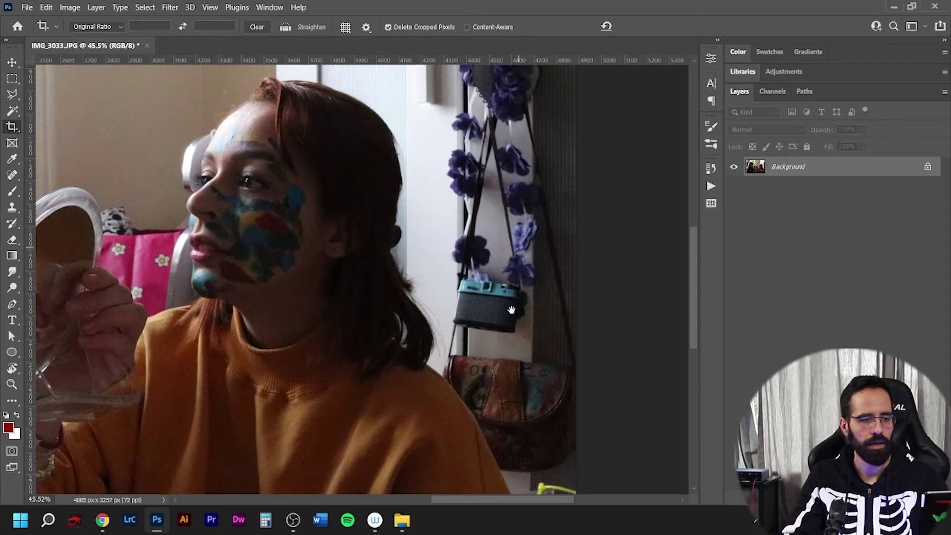
pyautogui.hotkey('ctrl', '0')
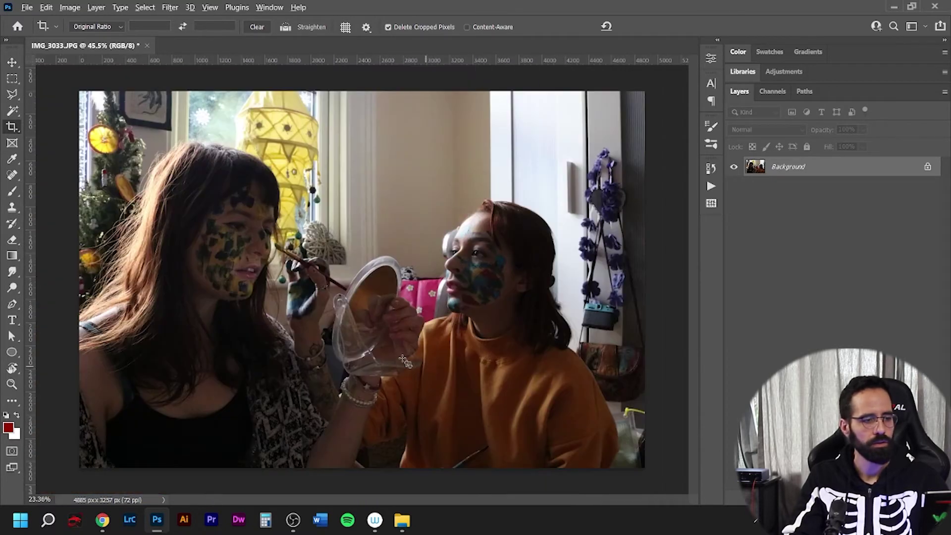
pyautogui.scroll(2, 216, 317)
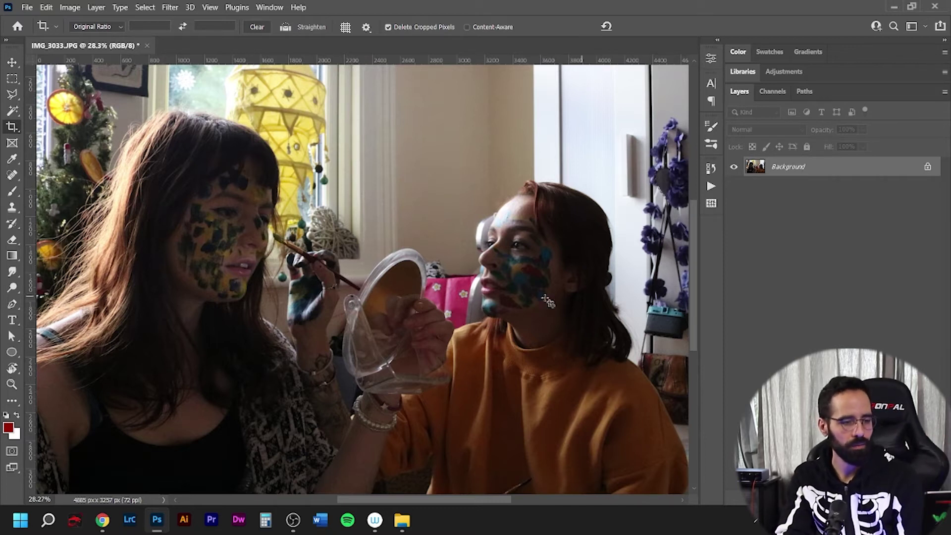
pyautogui.hotkey('ctrl', 'shift', 'a')
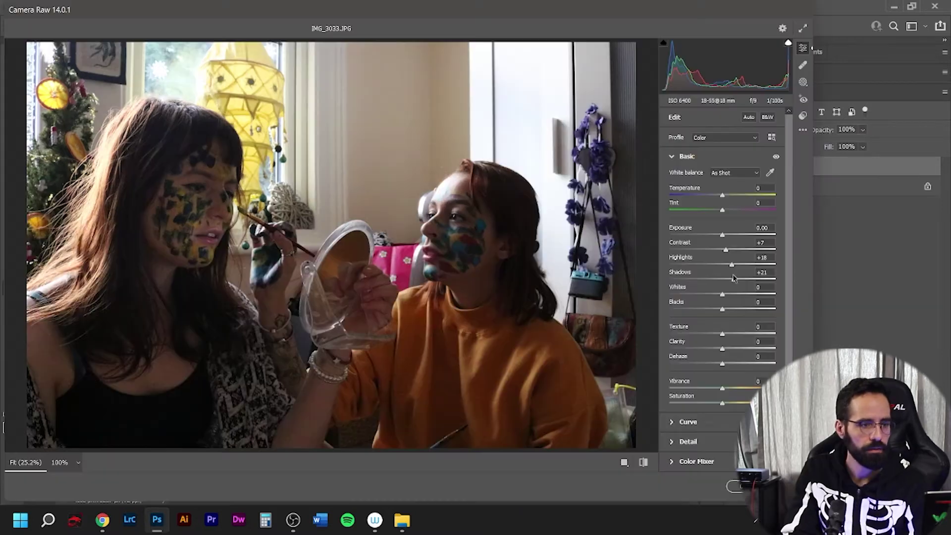
pyautogui.moveTo(735, 278); pyautogui.dragTo(746, 276)
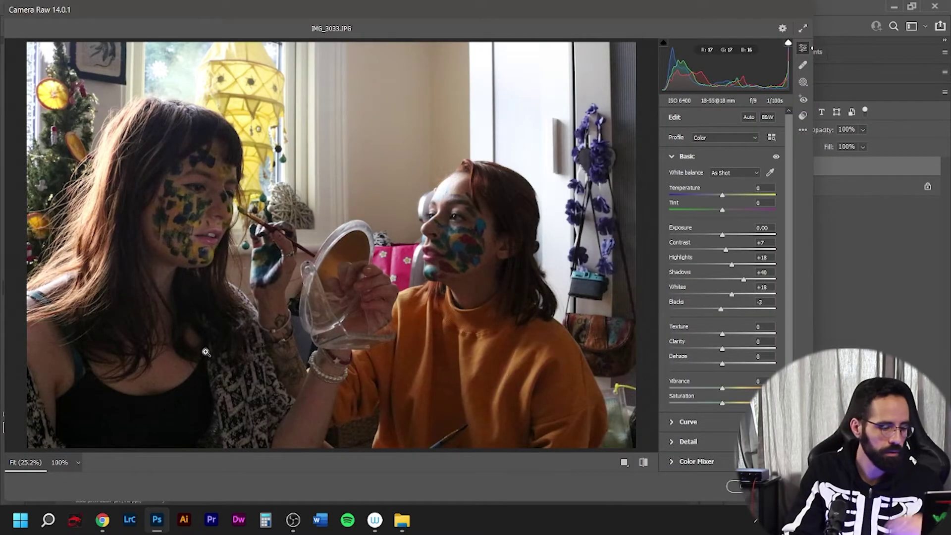
# Step: Apply noise reduction for the grainy dark clothing and raise colour saturation to Greens +32, Aquas +24, and higher Blues
pyautogui.scroll(4, 125, 397)
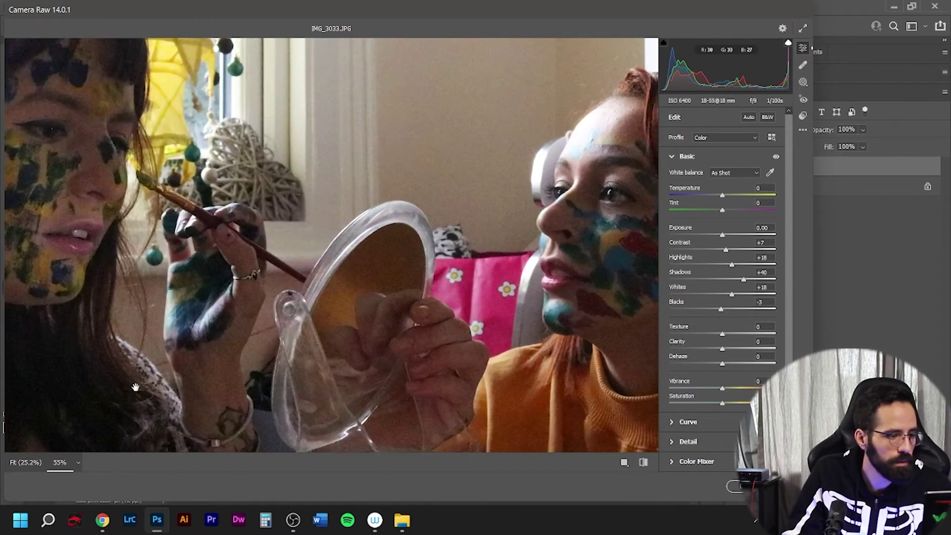
pyautogui.moveTo(136, 386); pyautogui.dragTo(429, 155)
pyautogui.scroll(3, 284, 348)
pyautogui.moveTo(318, 369); pyautogui.dragTo(379, 202)
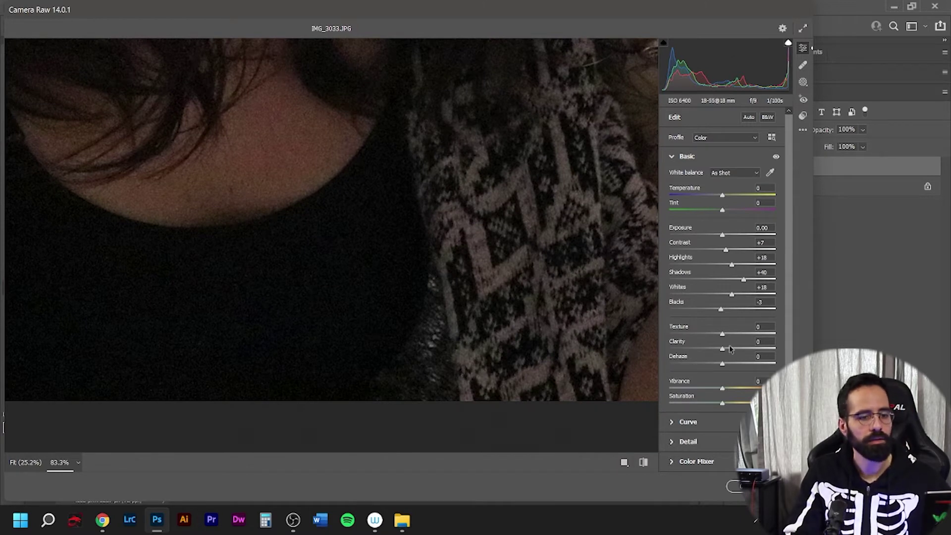
pyautogui.scroll(-4, 729, 350)
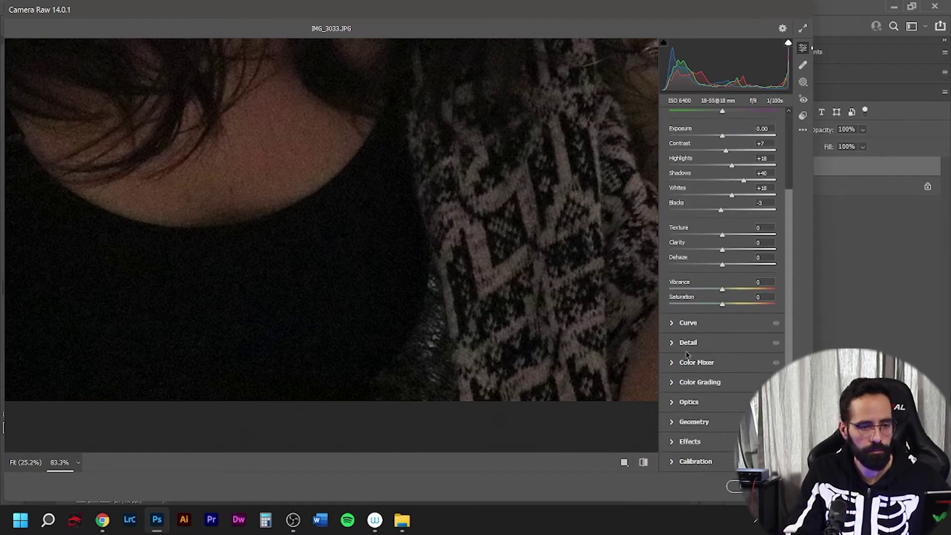
pyautogui.click(676, 343)
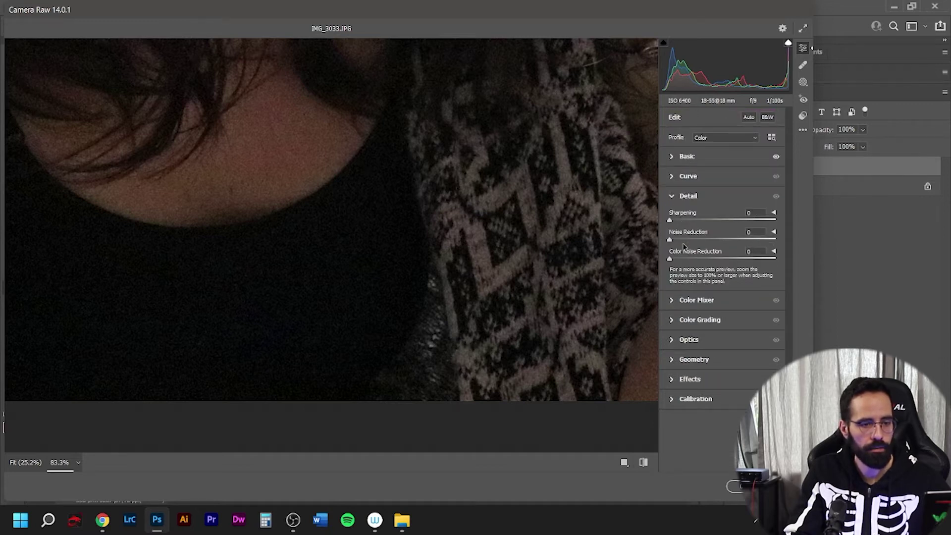
pyautogui.moveTo(740, 239); pyautogui.dragTo(756, 235)
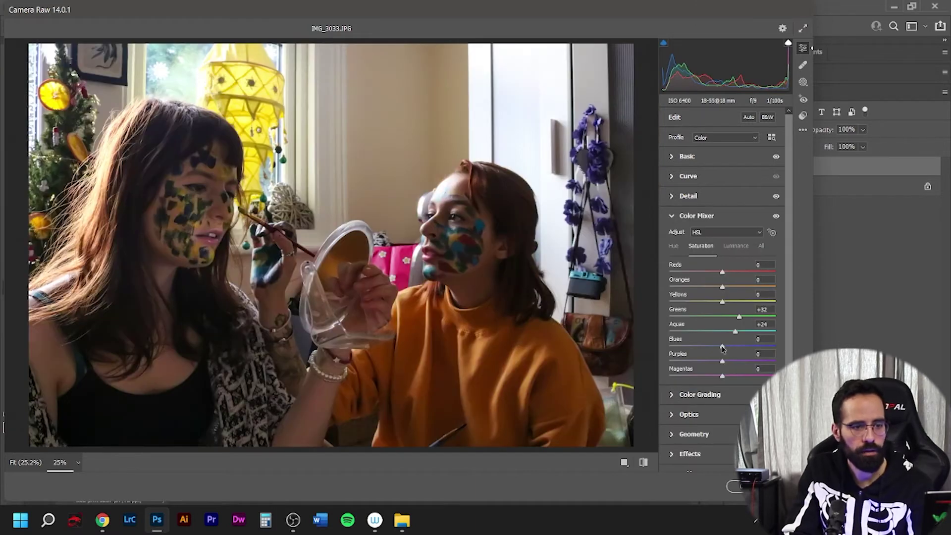
pyautogui.moveTo(723, 347); pyautogui.dragTo(733, 347)
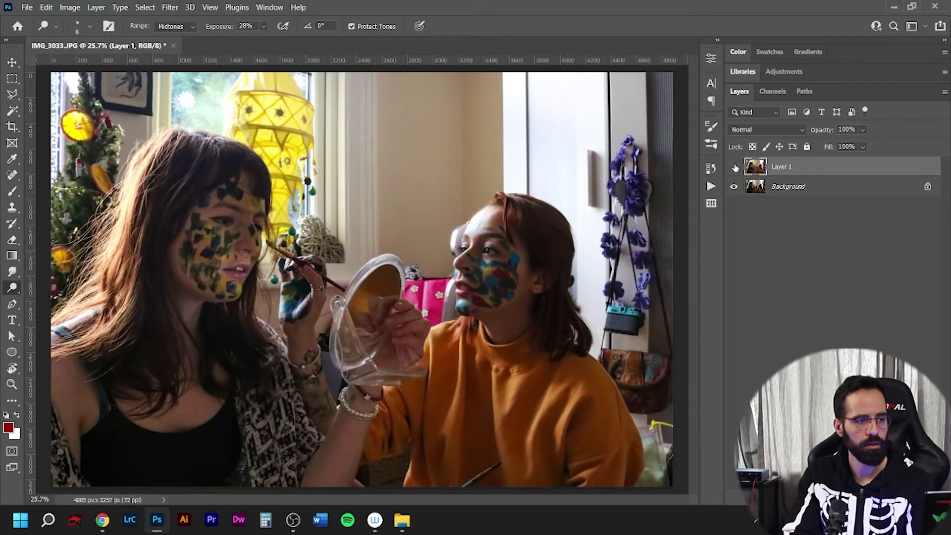
# Step: Toggle the visibility of Layer 1 repeatedly to compare the edited photo with the original
pyautogui.click(735, 168)
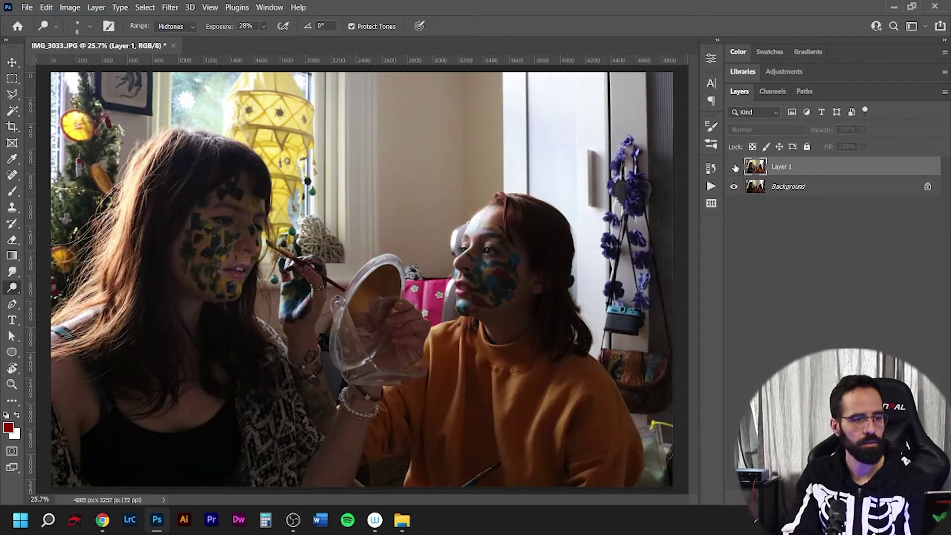
pyautogui.click(734, 167)
pyautogui.click(735, 168)
pyautogui.click(735, 167)
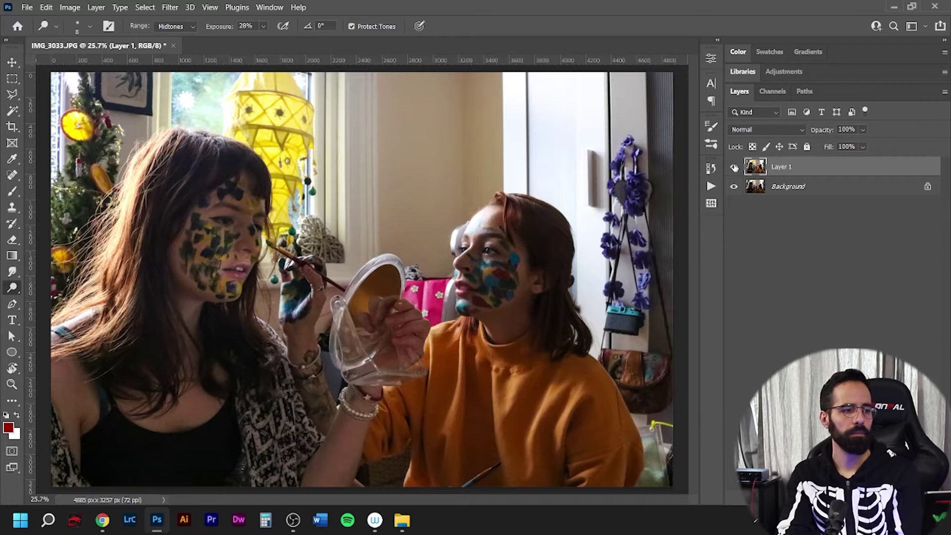
pyautogui.click(735, 167)
pyautogui.click(734, 167)
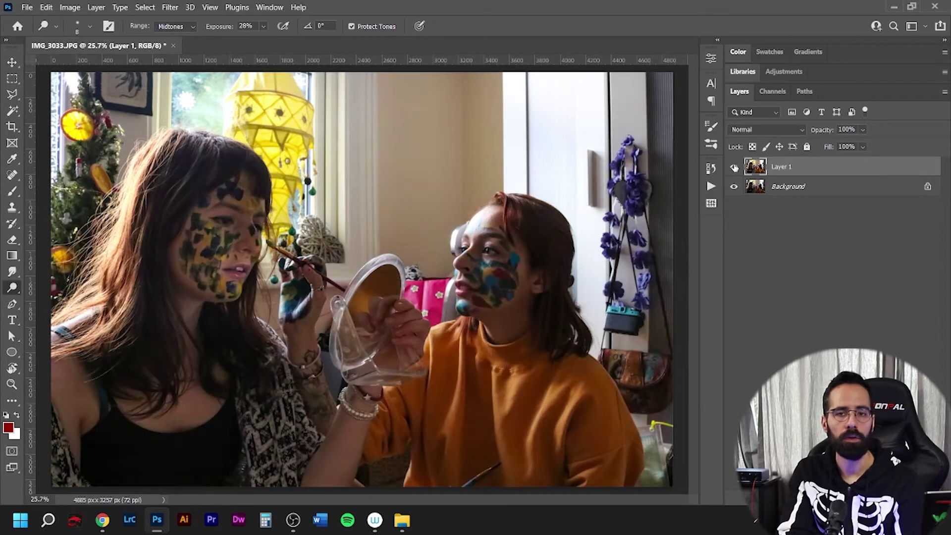
pyautogui.click(734, 168)
pyautogui.click(734, 168)
pyautogui.click(735, 167)
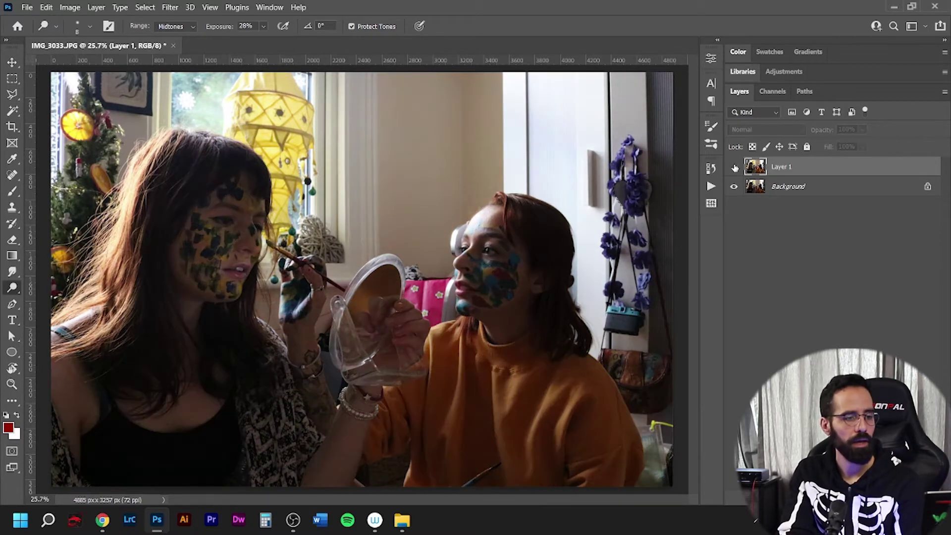
pyautogui.click(734, 167)
pyautogui.click(734, 168)
pyautogui.click(735, 168)
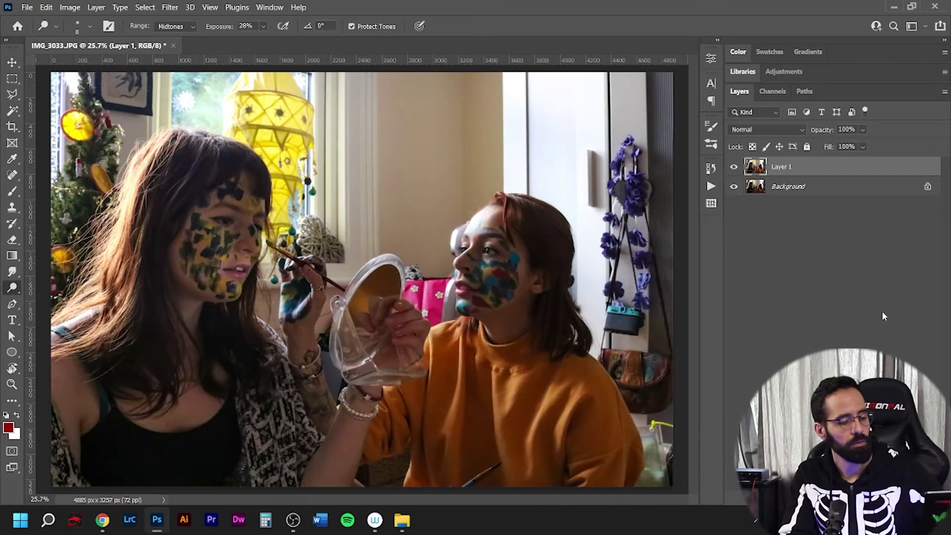
# Step: Duplicate Layer 1 as a separate layer for further editing
pyautogui.hotkey('ctrl', 'j')
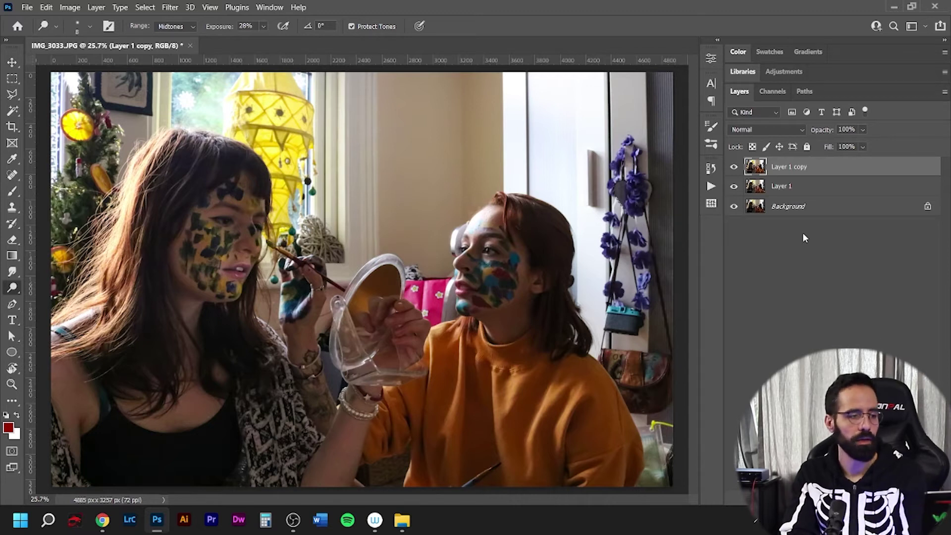
pyautogui.click(69, 7)
pyautogui.moveTo(266, 7)
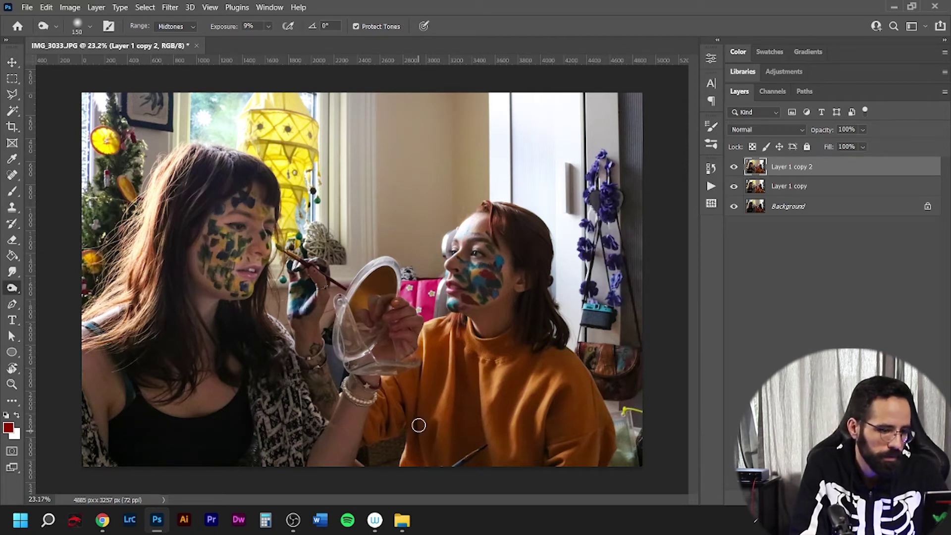
# Step: Toggle the visibility of the top duplicate layer, Layer 1 copy 2, repeatedly to compare the dodged and burned areas on the orange sweater
pyautogui.scroll(2, 435, 362)
pyautogui.click(734, 168)
pyautogui.click(734, 168)
pyautogui.click(734, 167)
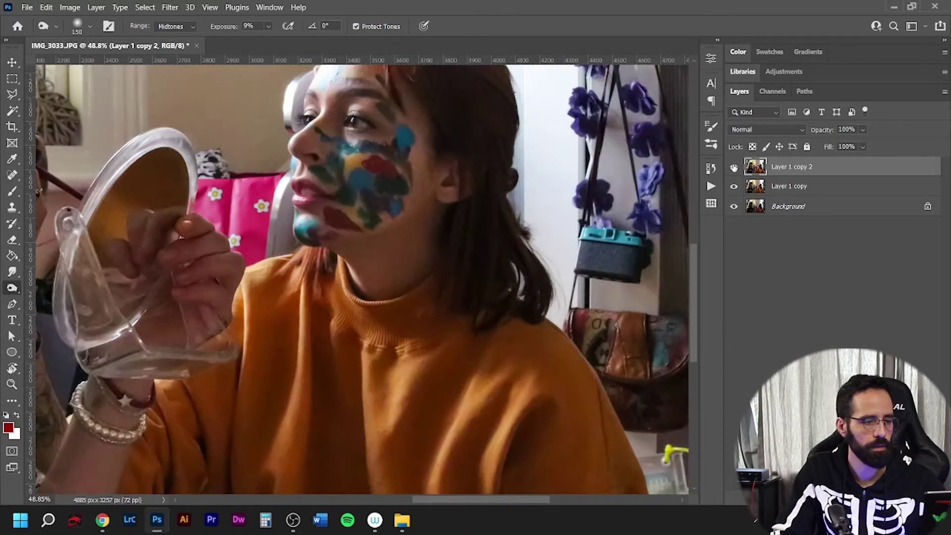
pyautogui.click(734, 168)
pyautogui.click(734, 167)
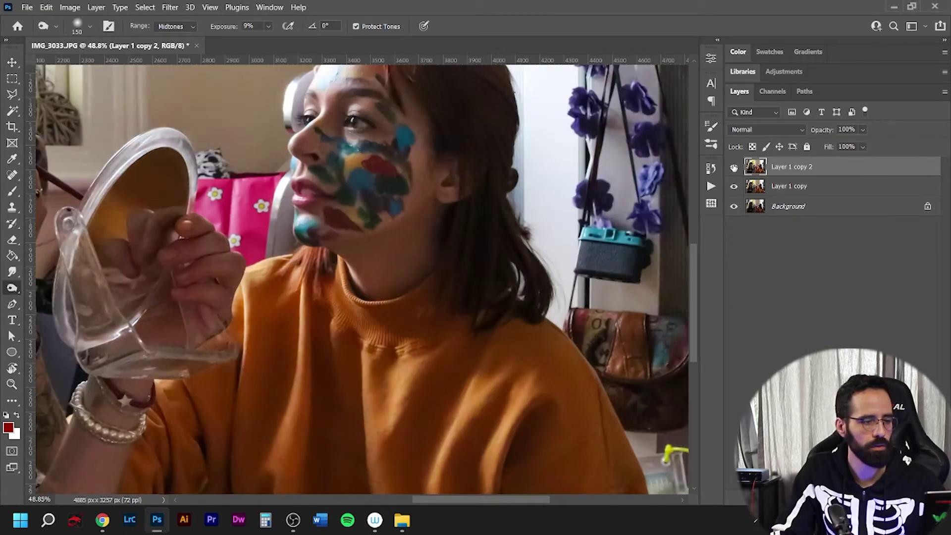
pyautogui.click(735, 168)
pyautogui.click(734, 167)
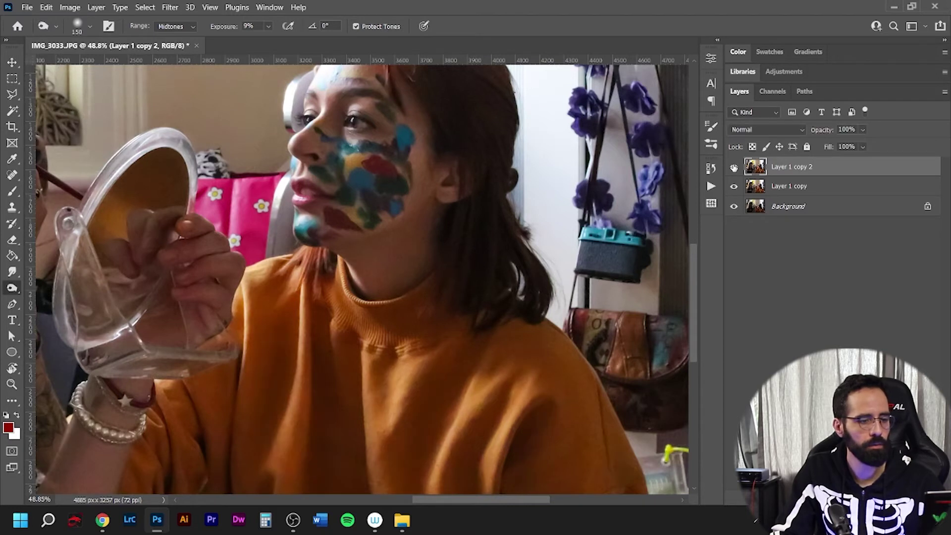
pyautogui.click(734, 168)
pyautogui.click(734, 168)
pyautogui.click(734, 168)
pyautogui.click(734, 167)
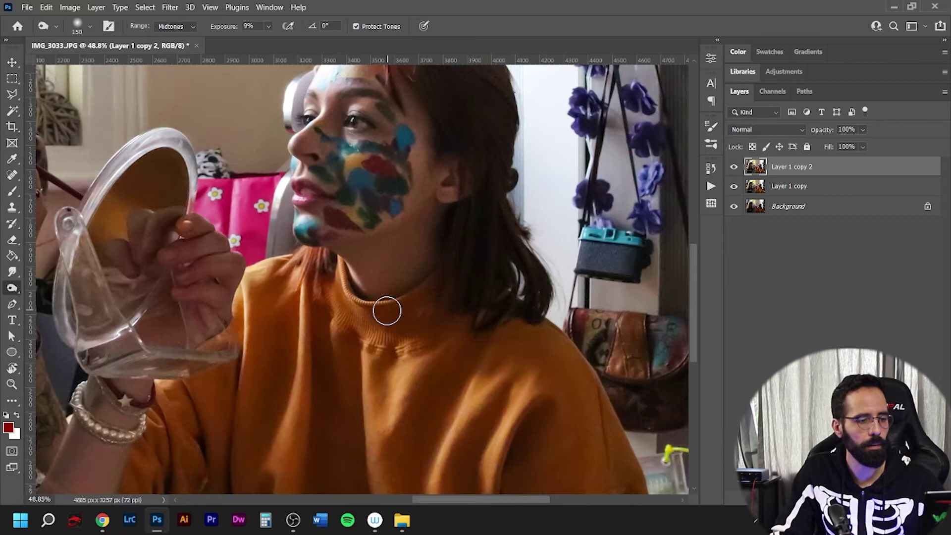
# Step: Shrink the Dodge brush for fine work around the eye of the woman in orange, with Midtones range and 28% exposure
pyautogui.scroll(-5, 348, 371)
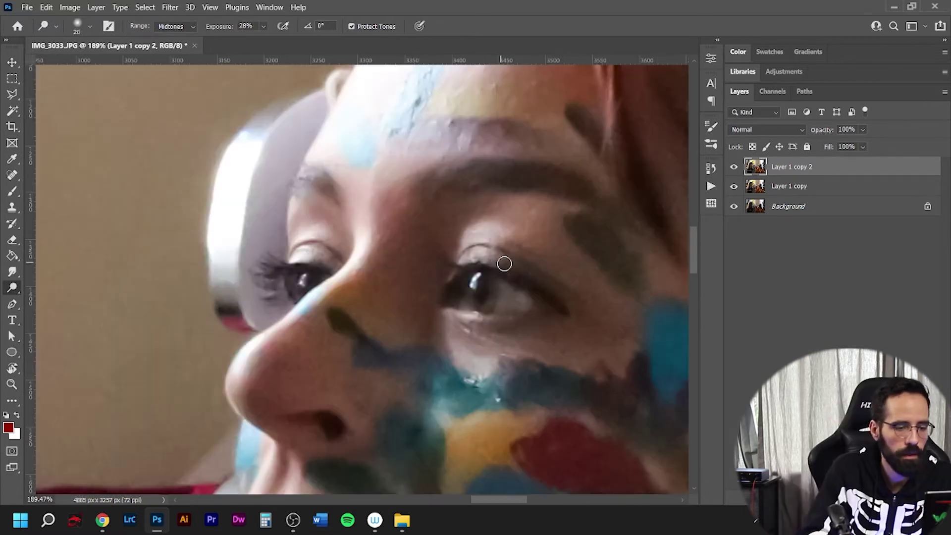
pyautogui.press('[')
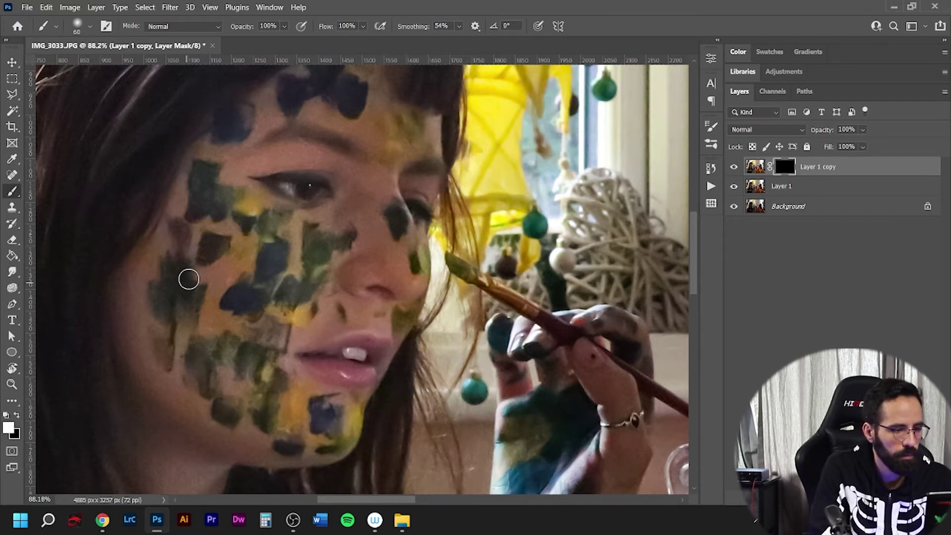
# Step: Toggle the visibility of the masked Layer 1 copy repeatedly to compare the retouched face paint with the layer beneath
pyautogui.scroll(-2, 188, 205)
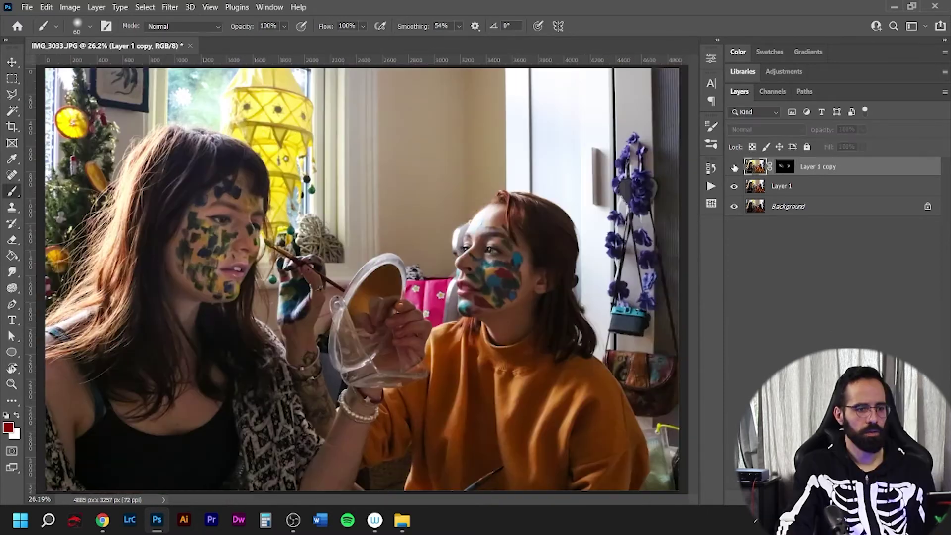
pyautogui.click(734, 167)
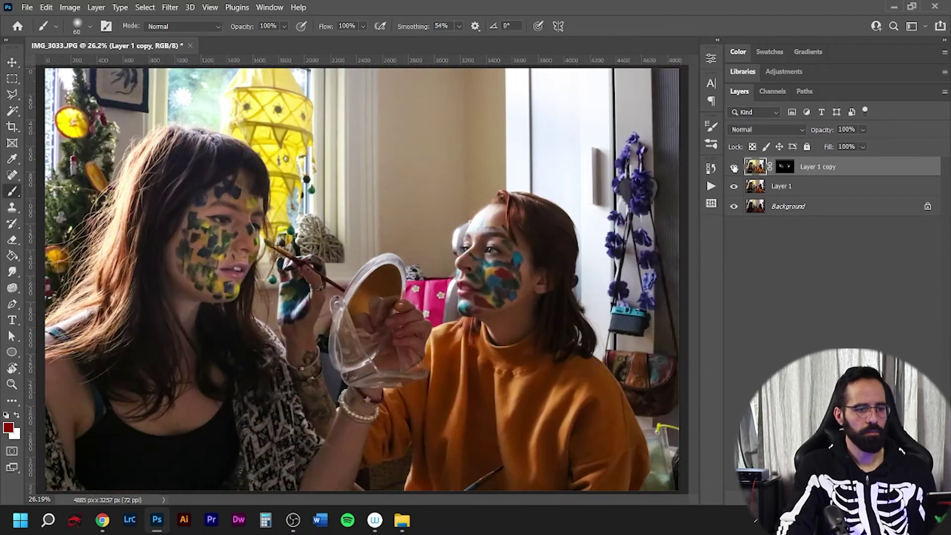
pyautogui.click(734, 168)
pyautogui.click(734, 168)
pyautogui.click(734, 167)
pyautogui.click(734, 168)
pyautogui.click(734, 167)
pyautogui.click(734, 168)
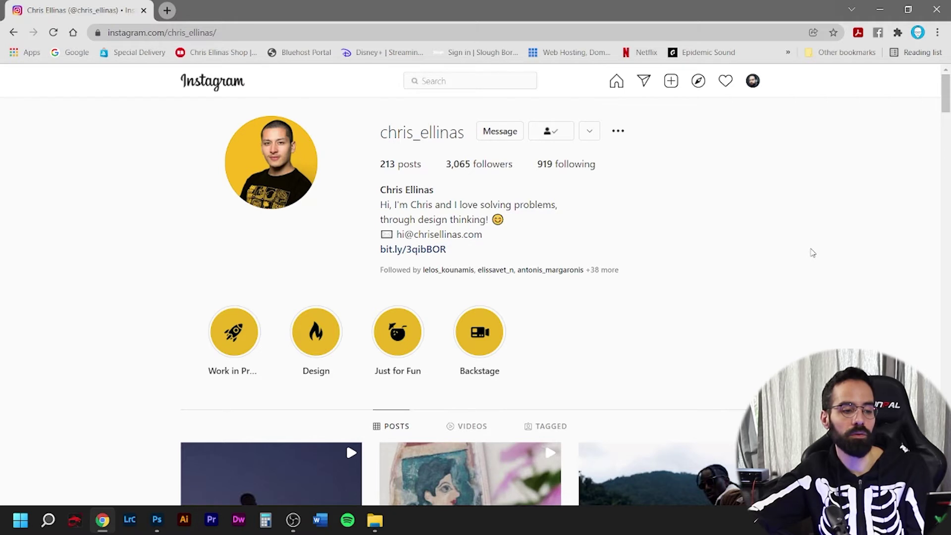
# Step: Browse the designer's Instagram posts and view the Day 41 drone post of the 45 Minutes Daily Design Challenge
pyautogui.scroll(-8, 811, 256)
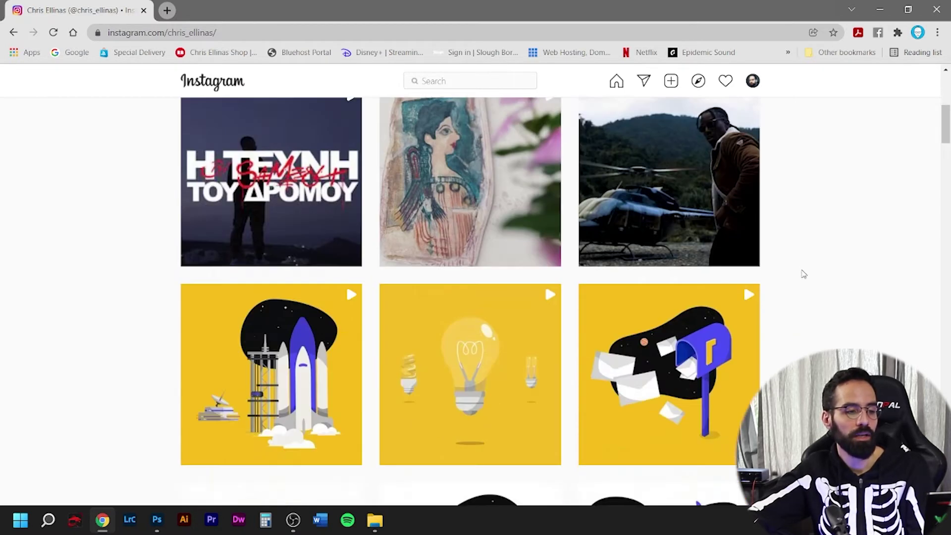
pyautogui.scroll(-5, 804, 274)
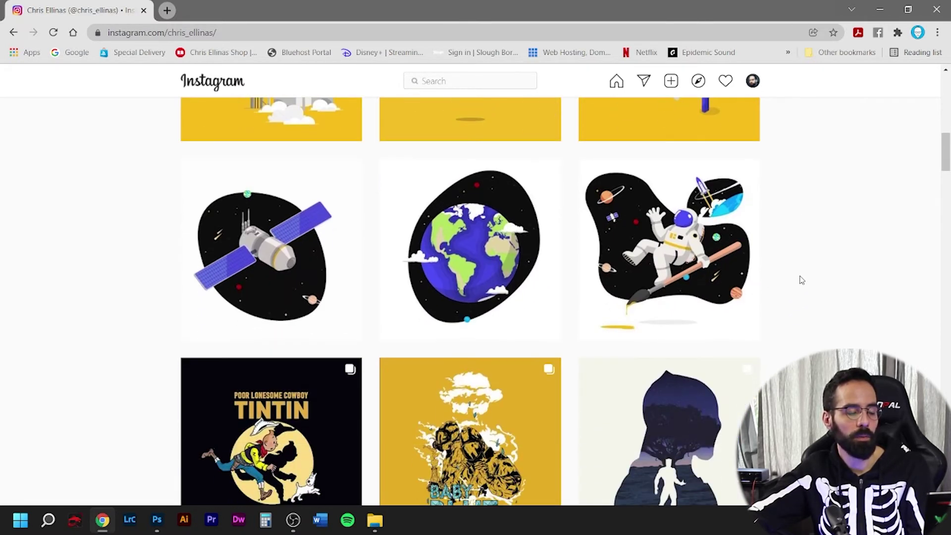
pyautogui.scroll(-18, 801, 281)
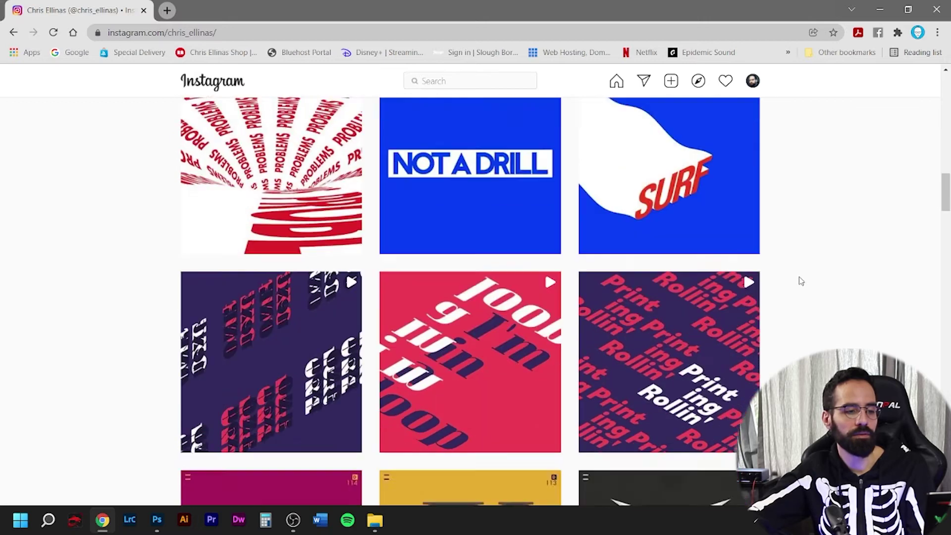
pyautogui.scroll(-10, 801, 280)
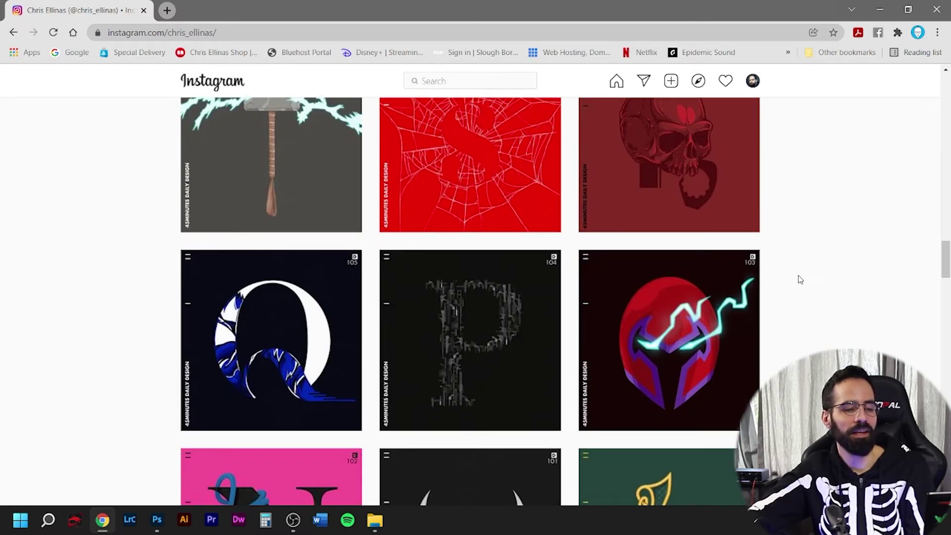
pyautogui.scroll(-20, 795, 280)
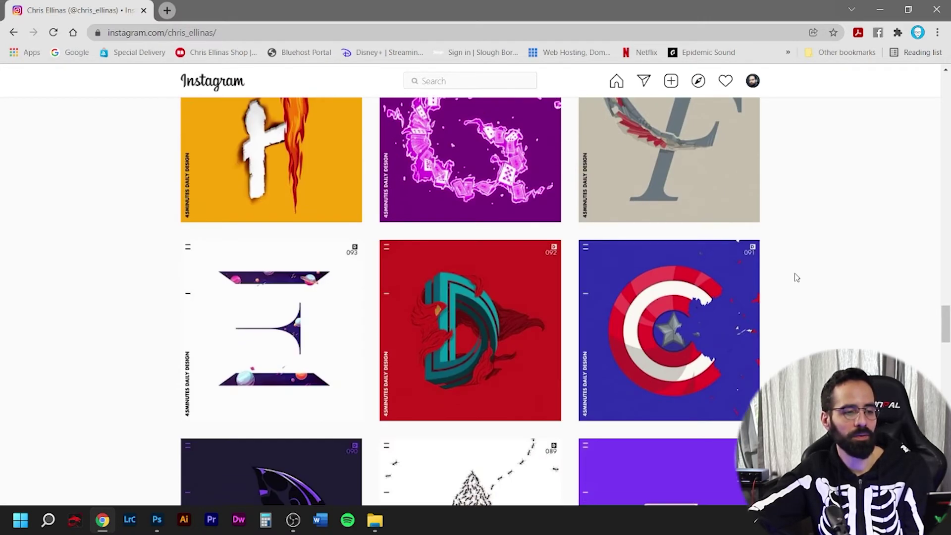
pyautogui.scroll(-6, 791, 285)
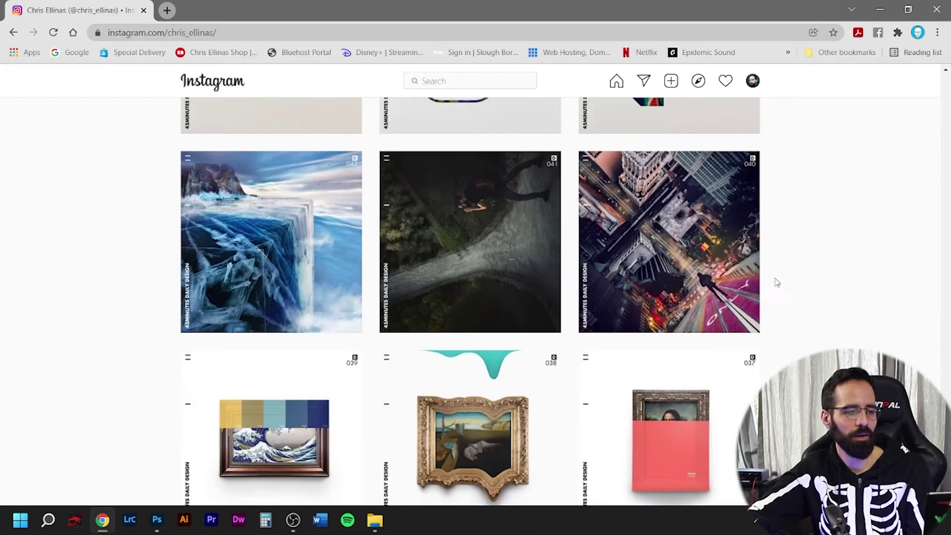
pyautogui.click(688, 229)
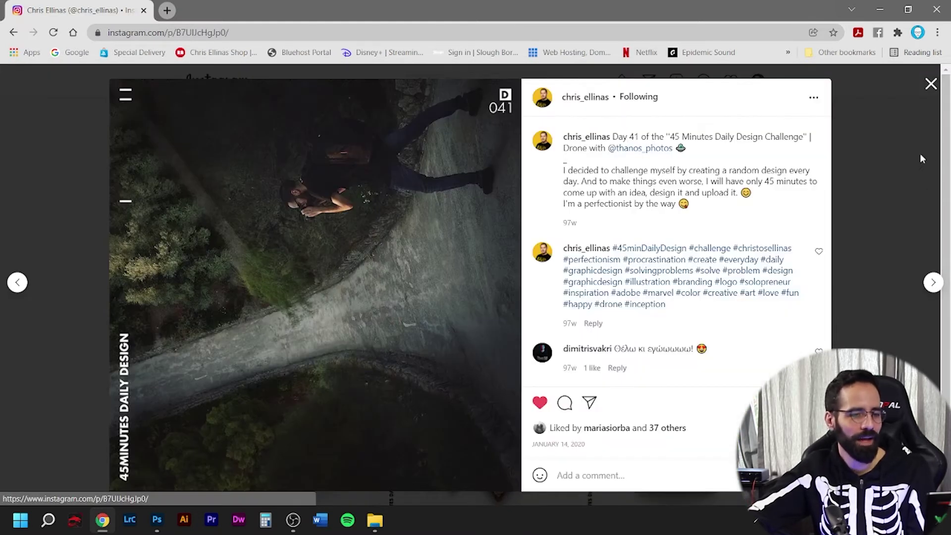
pyautogui.click(931, 84)
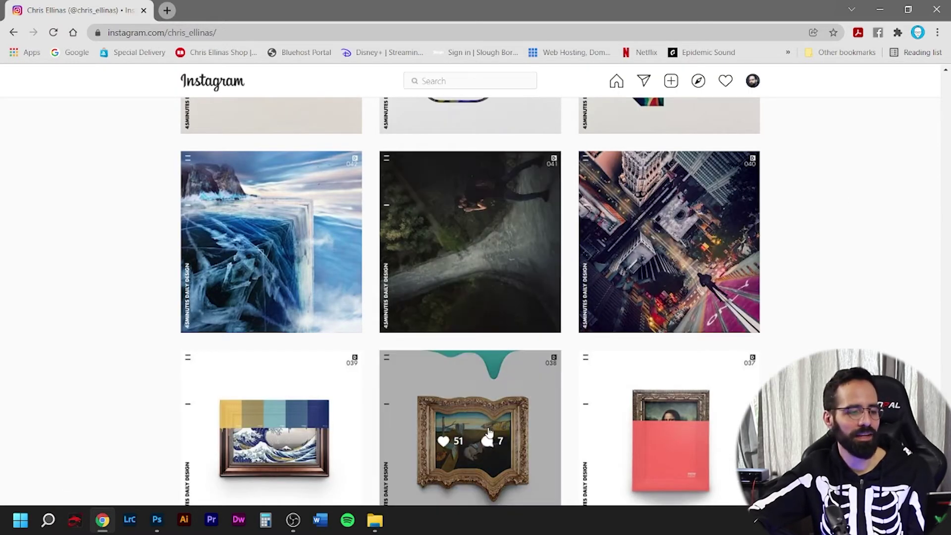
# Step: Browse further posts, view the Day 32 impossible house design, and minimise the browser
pyautogui.scroll(-2, 515, 406)
pyautogui.scroll(-3, 886, 324)
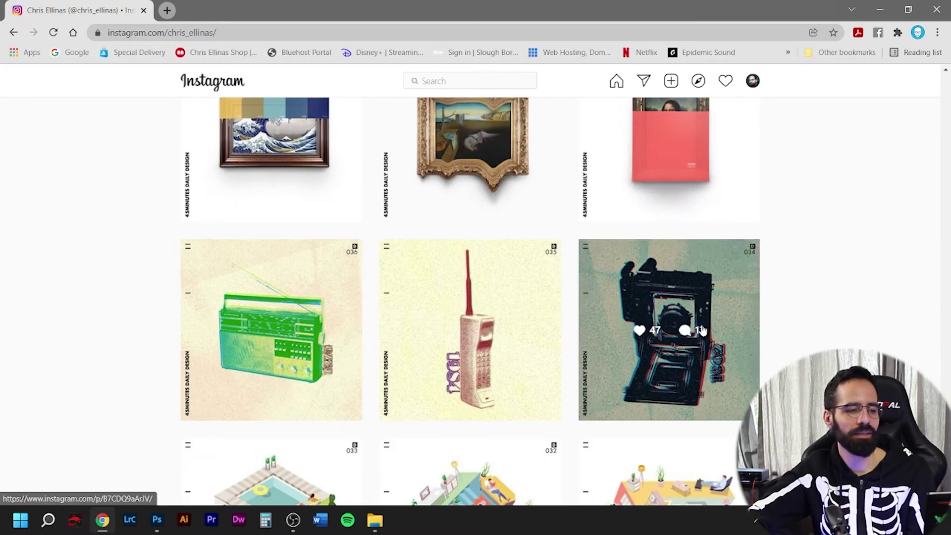
pyautogui.scroll(-3, 397, 312)
pyautogui.click(529, 308)
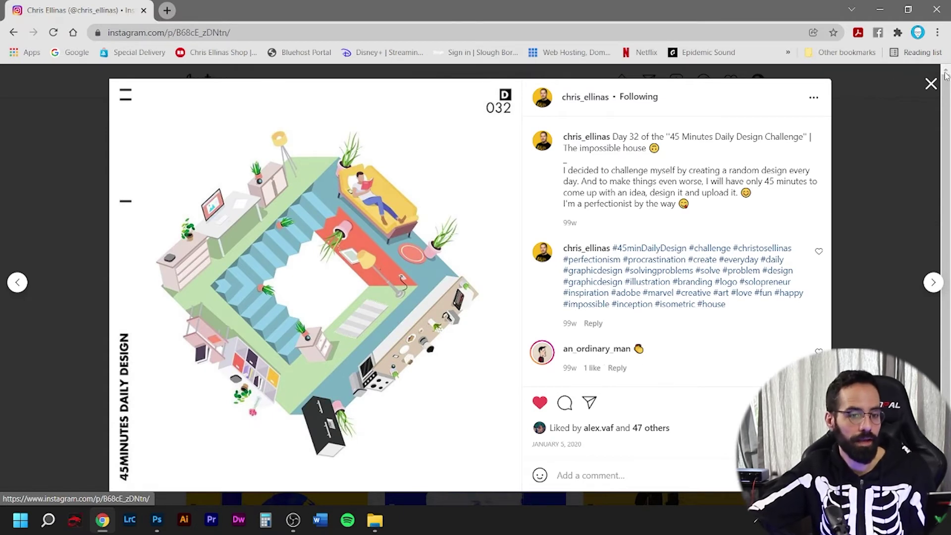
pyautogui.click(931, 85)
pyautogui.click(880, 9)
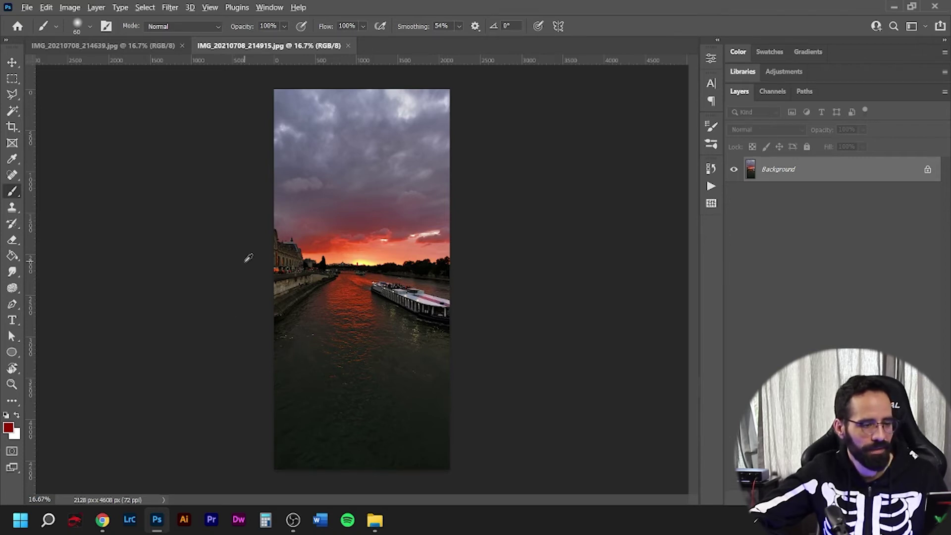
# Step: Examine the sunset river photo IMG_20210708_214915.jpg, both close up around the embankment and boat and as a whole
pyautogui.scroll(5, 249, 257)
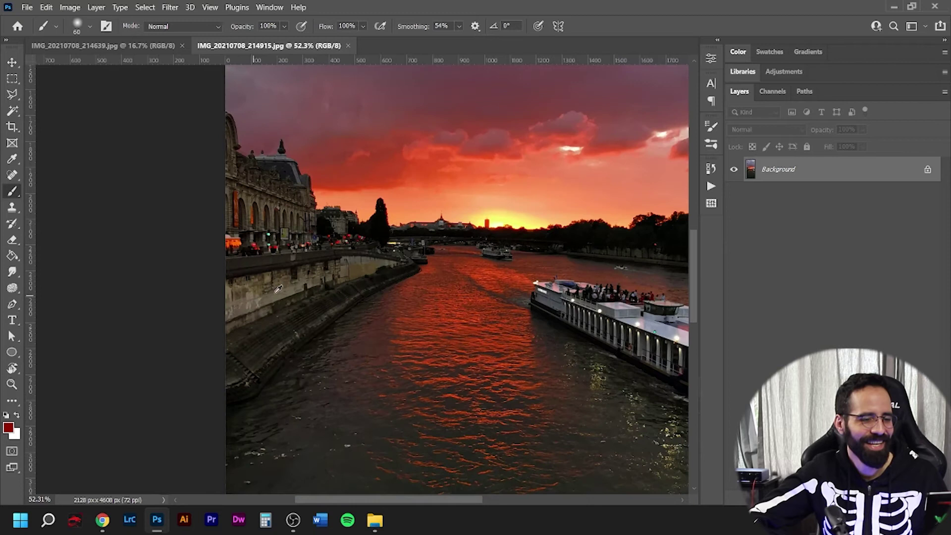
pyautogui.scroll(-4, 279, 289)
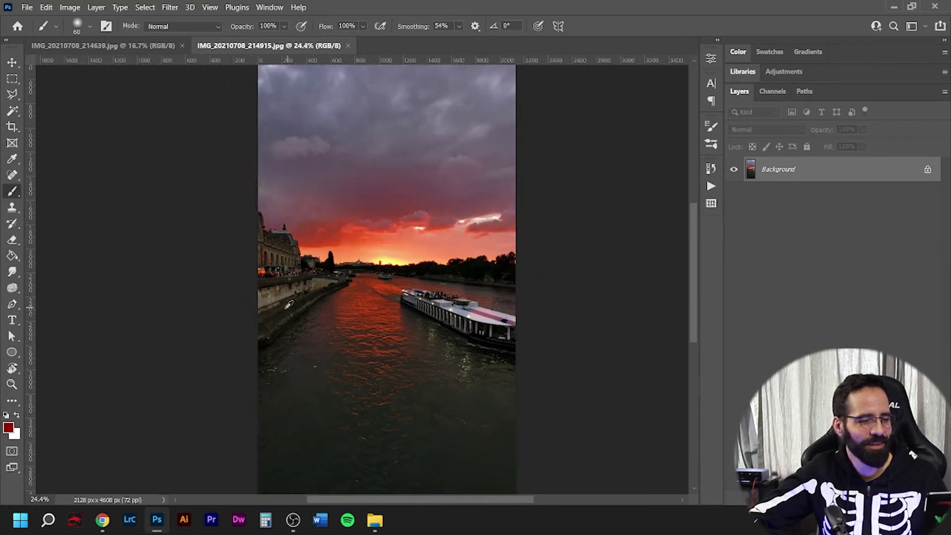
pyautogui.scroll(-2, 289, 304)
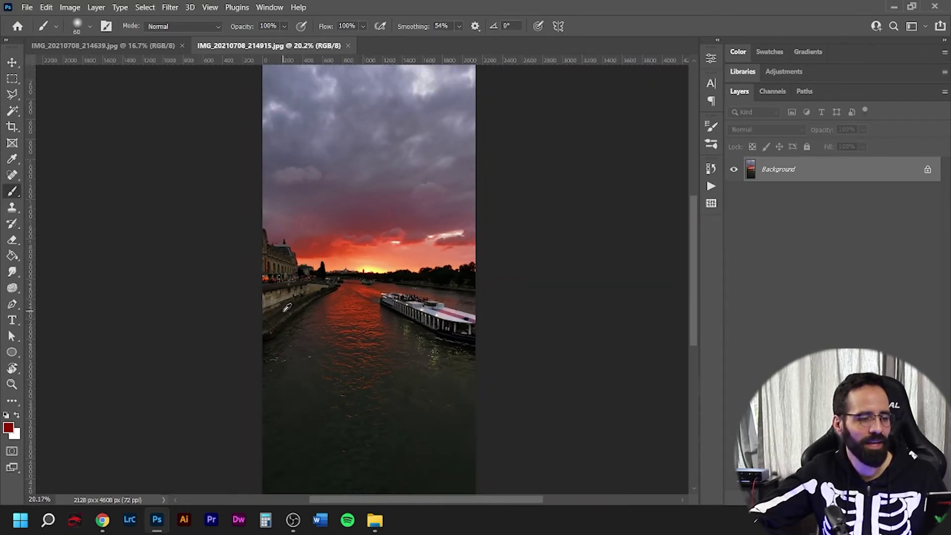
pyautogui.scroll(-1, 283, 313)
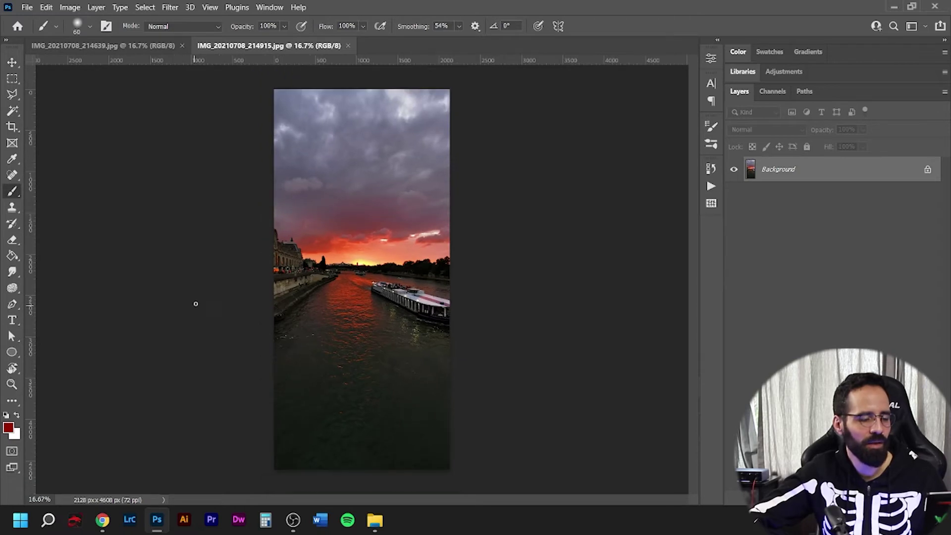
# Step: Close the sunset photo IMG_20210708_214915.jpg and add a new empty layer to the street photo IMG_20210708_214639.jpg
pyautogui.click(109, 47)
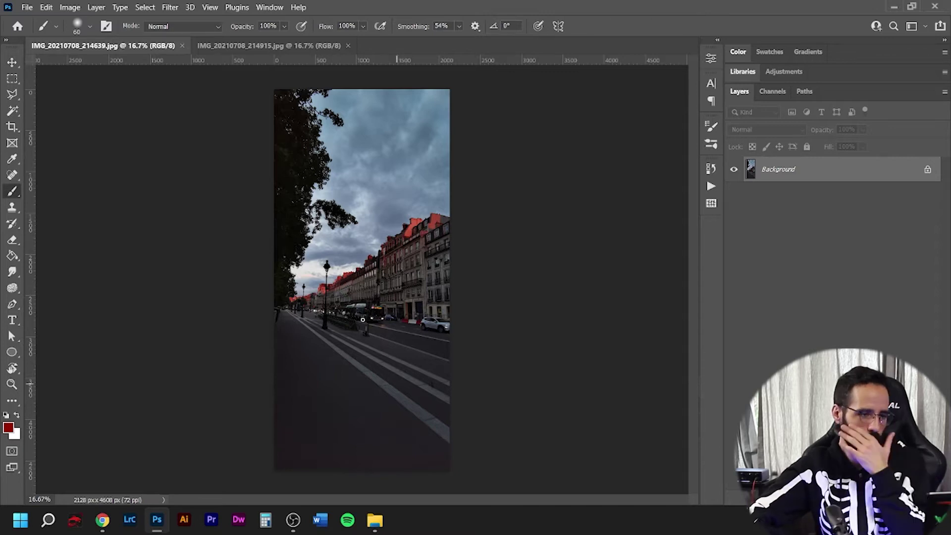
pyautogui.click(348, 47)
pyautogui.hotkey('ctrl', 'shift', 'alt', 'n')
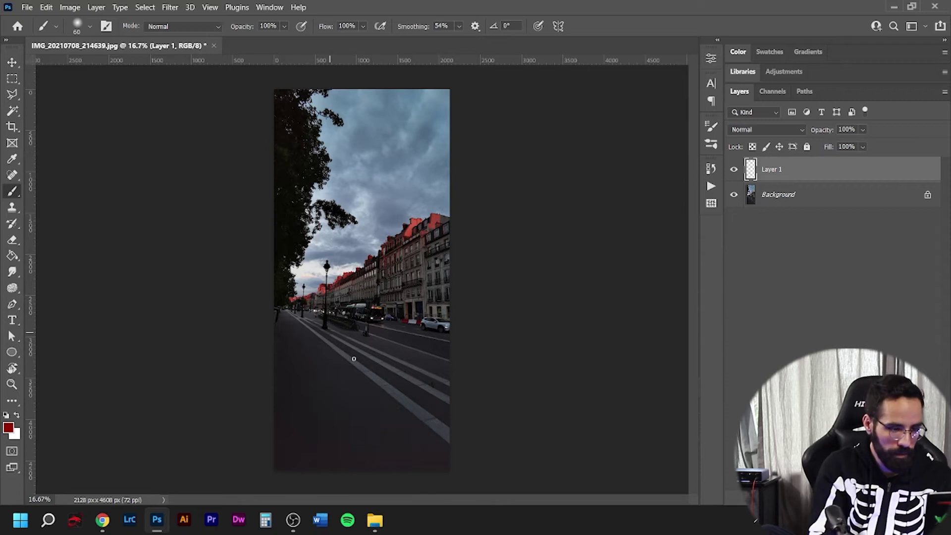
# Step: Paint red perspective lines along the pavement edge, rooftops and building bases, converging at a marked vanishing point beside the trees
pyautogui.keyDown('shift'); pyautogui.click(274, 302); pyautogui.keyUp('shift')
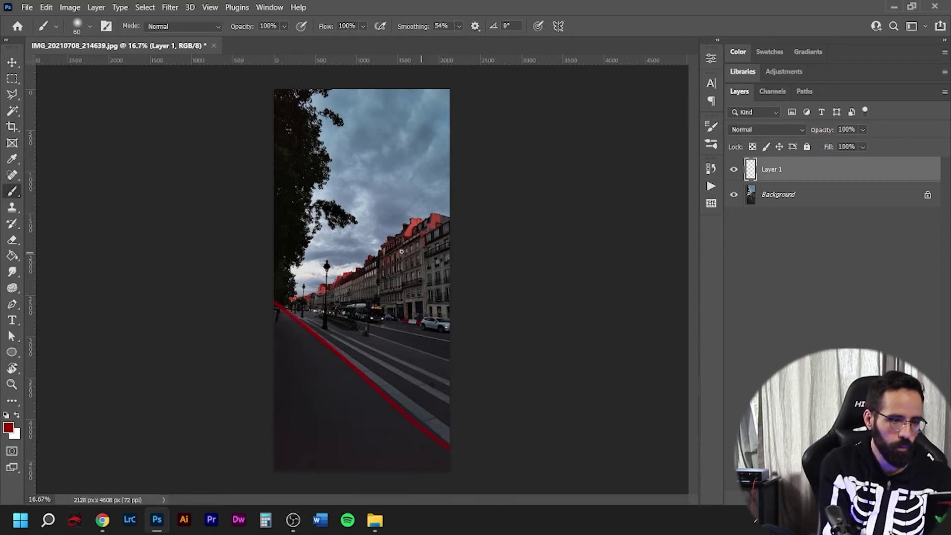
pyautogui.keyDown('shift'); pyautogui.click(505, 200); pyautogui.keyUp('shift')
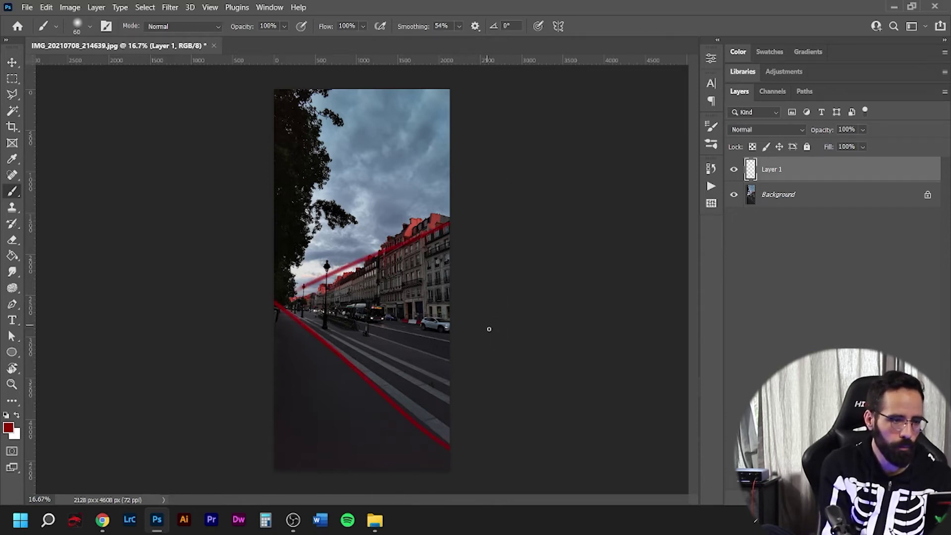
pyautogui.keyDown('shift'); pyautogui.click(474, 331); pyautogui.keyUp('shift')
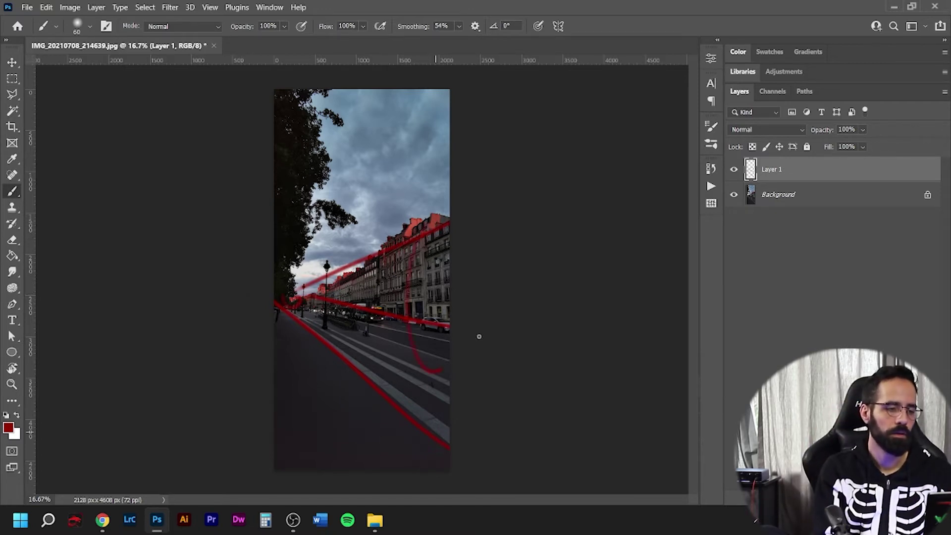
pyautogui.moveTo(381, 291); pyautogui.dragTo(259, 298)
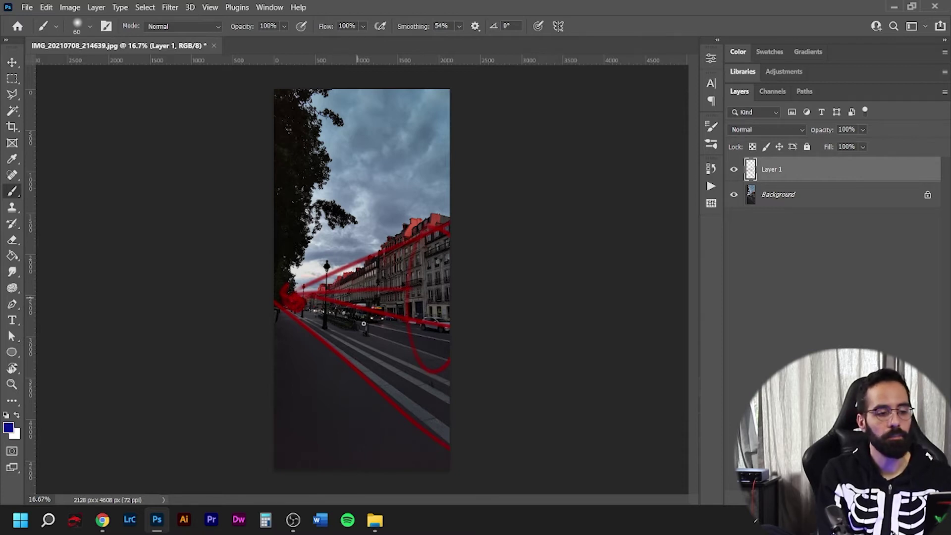
# Step: Paint blue vertical lines over the street lamps and the building facades to mark the upright elements
pyautogui.moveTo(328, 232)
pyautogui.mouseDown()
pyautogui.moveTo(328, 291)
pyautogui.moveTo(302, 297)
pyautogui.mouseUp()
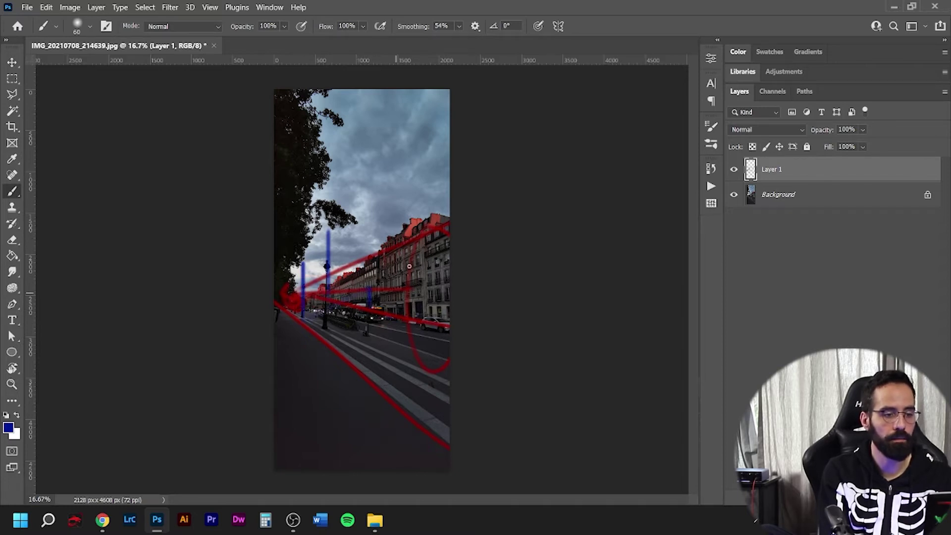
pyautogui.moveTo(378, 214); pyautogui.dragTo(378, 293)
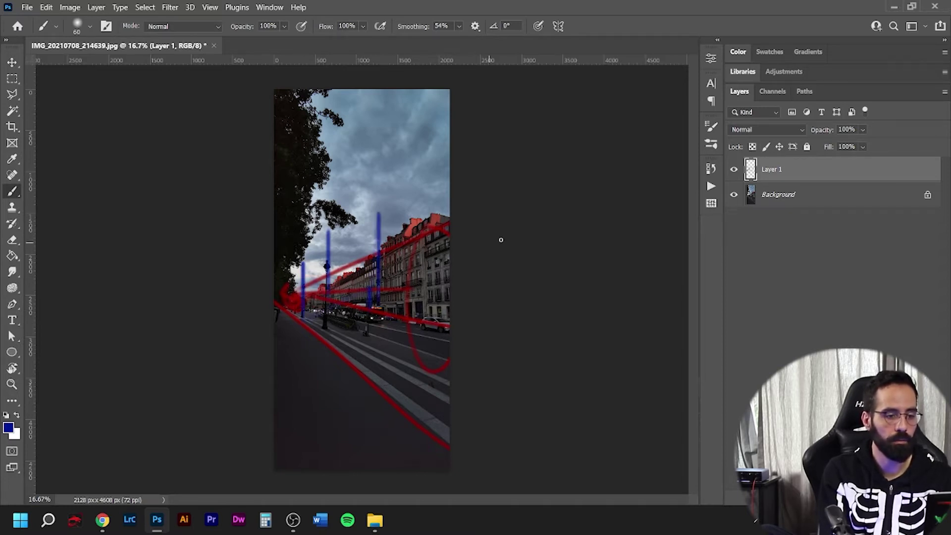
pyautogui.moveTo(427, 219); pyautogui.dragTo(426, 268)
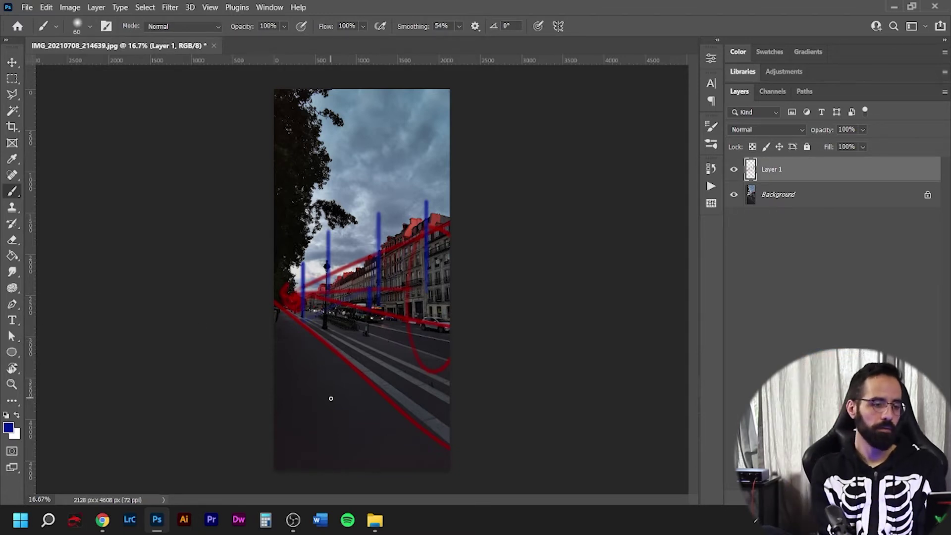
# Step: Paint a blue arc and a curling spiral across the pavement and road in the foreground
pyautogui.moveTo(330, 342); pyautogui.dragTo(422, 391)
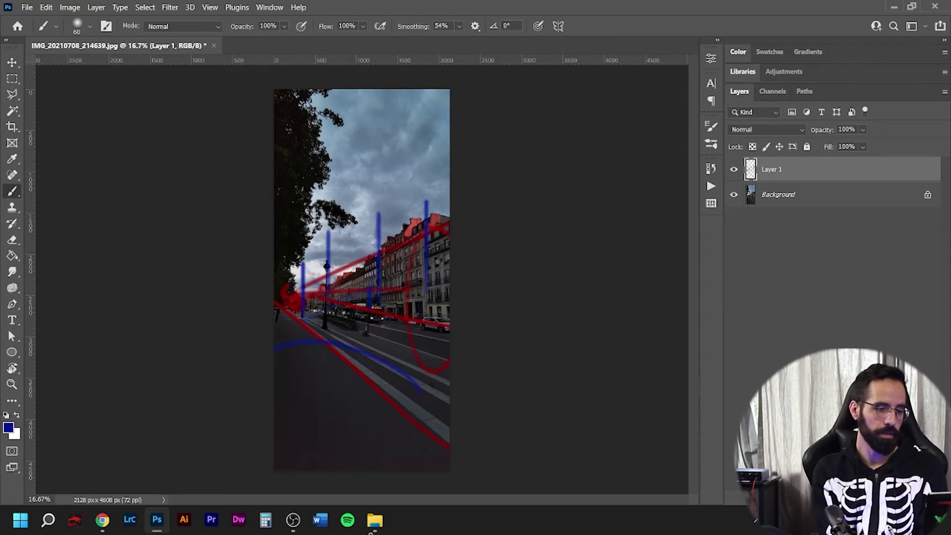
pyautogui.moveTo(366, 347)
pyautogui.mouseDown()
pyautogui.moveTo(270, 404)
pyautogui.moveTo(291, 447)
pyautogui.moveTo(370, 395)
pyautogui.mouseUp()
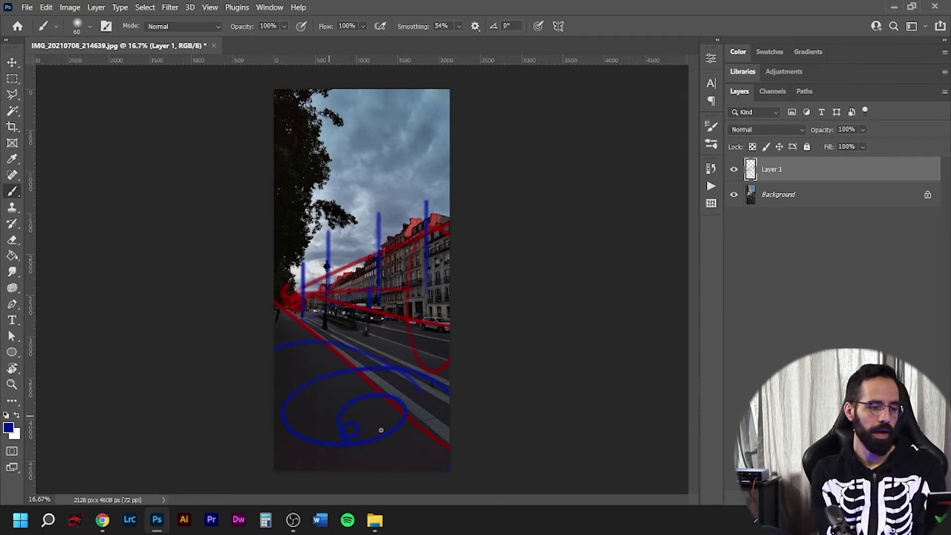
# Step: Paint blue diagonal hatch strokes over the dark pavement in the foreground and the cloudy sky to mark the empty areas
pyautogui.moveTo(334, 383); pyautogui.dragTo(303, 427)
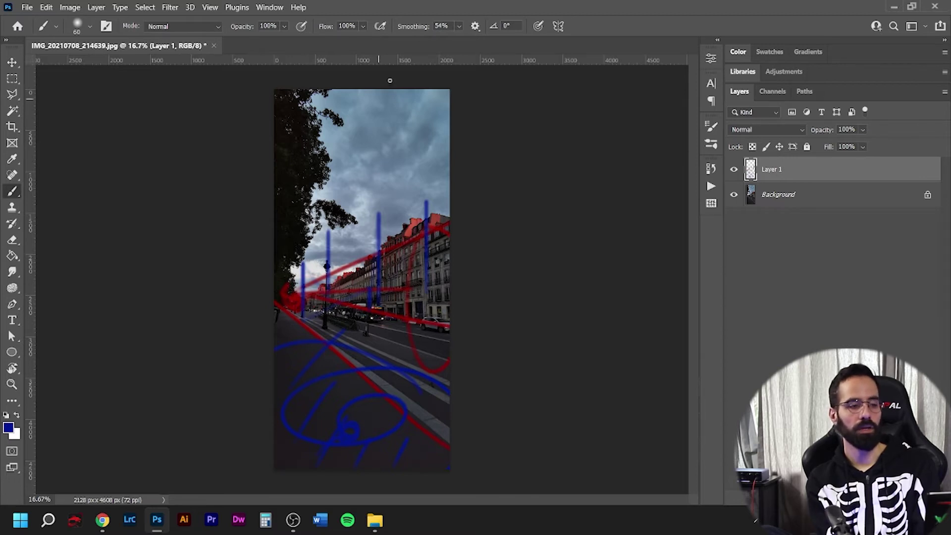
pyautogui.moveTo(337, 144); pyautogui.dragTo(368, 115)
pyautogui.moveTo(342, 189); pyautogui.dragTo(393, 147)
pyautogui.moveTo(367, 208); pyautogui.dragTo(401, 182)
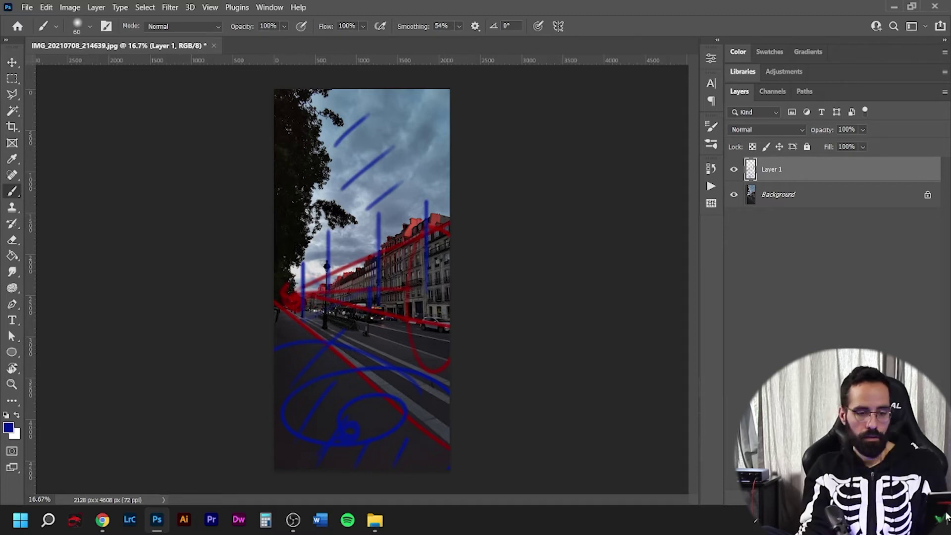
# Step: Delete the annotation layer and crop away the lower pavement and upper sky, leaving a photo of about 2128 x 2840 px
pyautogui.press('Delete')
pyautogui.press('Return')
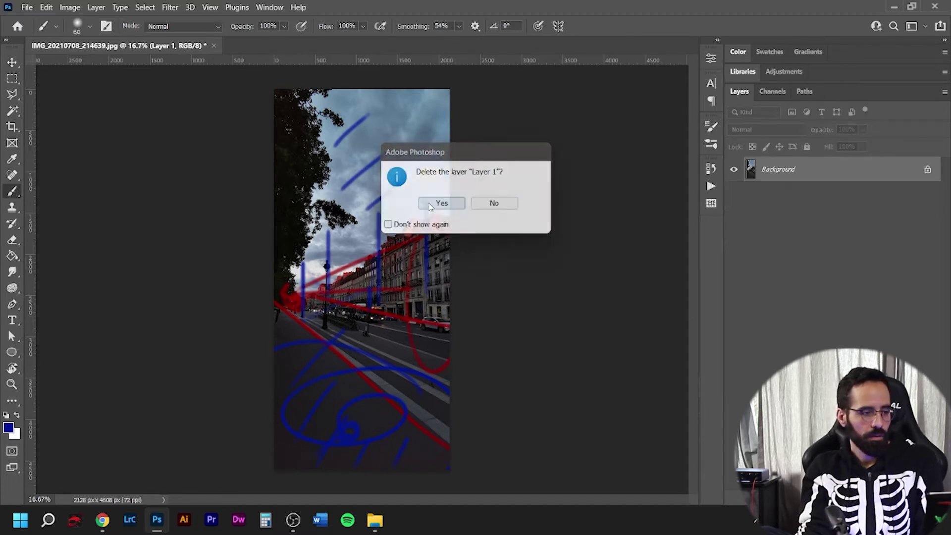
pyautogui.click(15, 129)
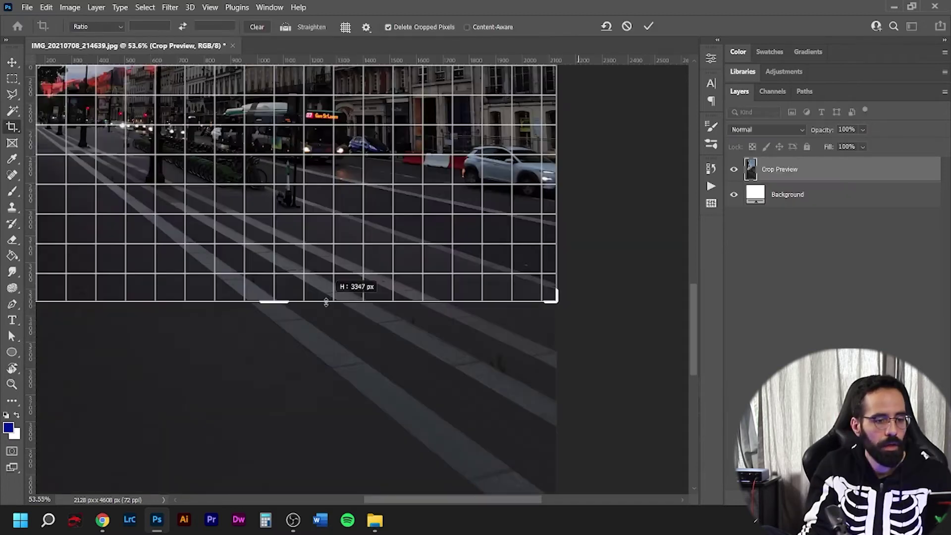
pyautogui.moveTo(326, 301); pyautogui.dragTo(340, 297)
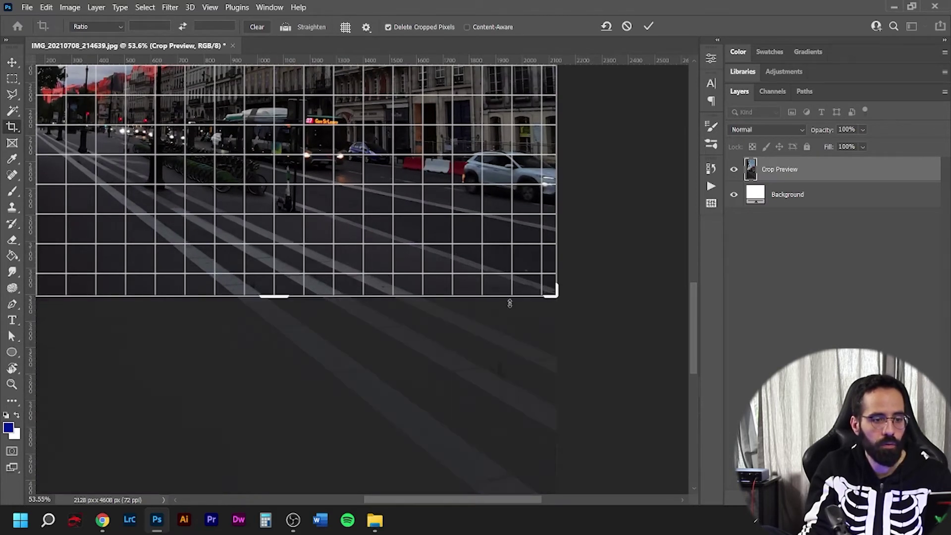
pyautogui.moveTo(352, 105); pyautogui.dragTo(352, 148)
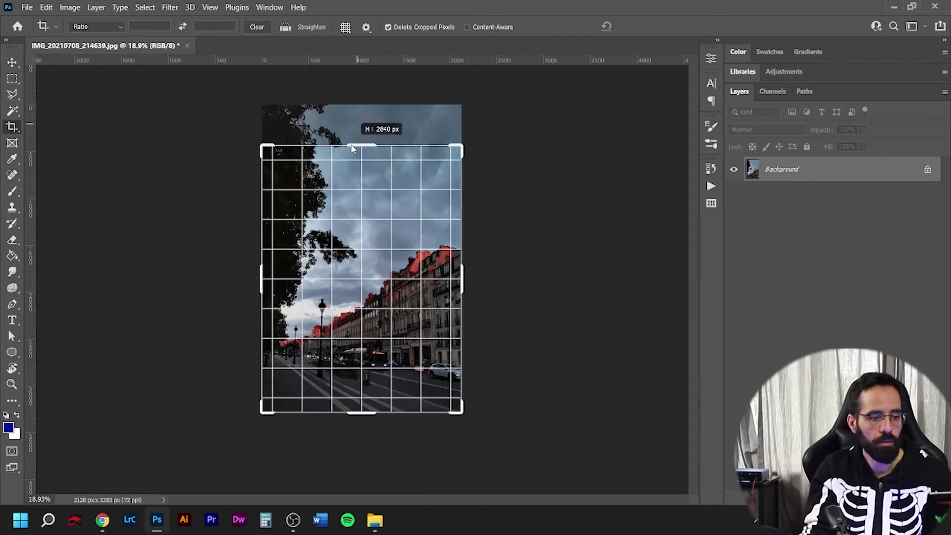
pyautogui.press('Return')
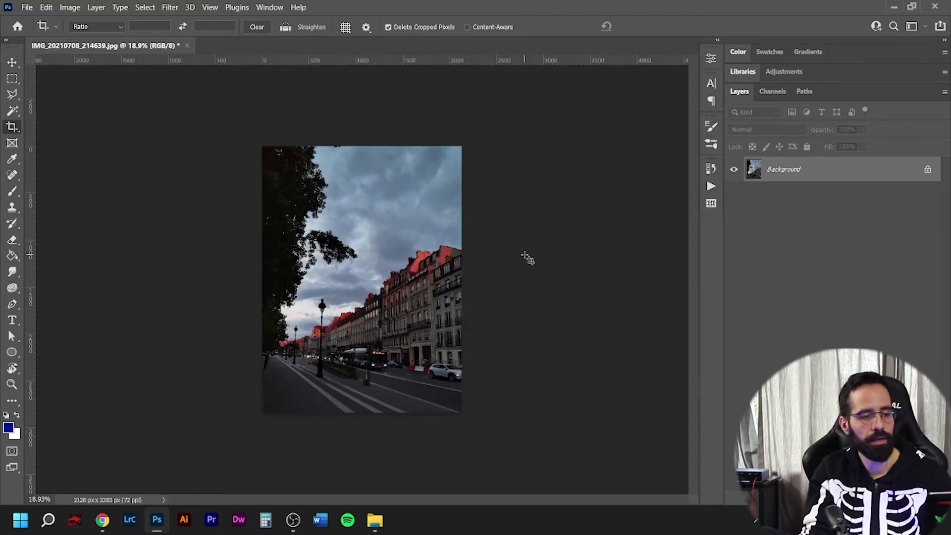
# Step: Paint soft yellow light from the nearest facades across the road to the pavement with a 1200 px brush at 35% opacity
pyautogui.hotkey('ctrl', '0')
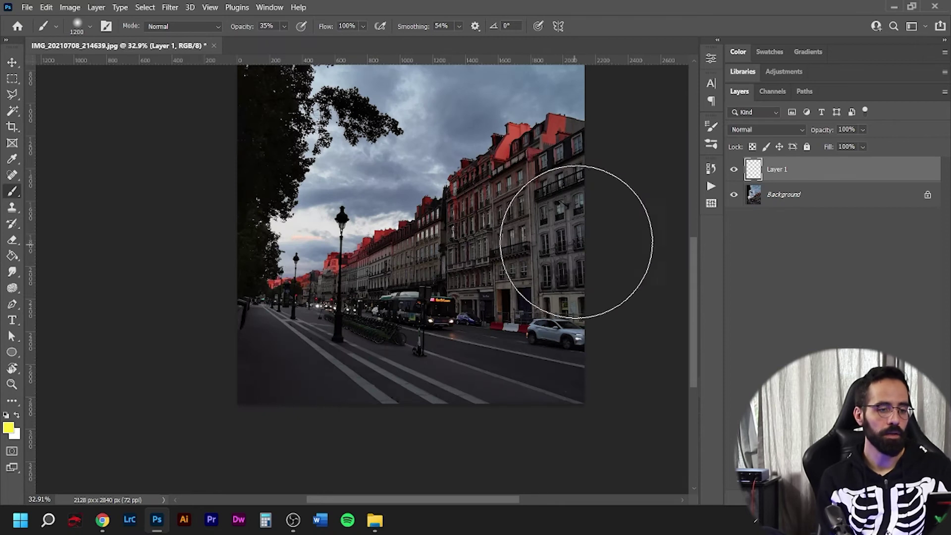
pyautogui.moveTo(573, 248)
pyautogui.mouseDown()
pyautogui.moveTo(342, 320)
pyautogui.moveTo(450, 337)
pyautogui.moveTo(560, 325)
pyautogui.moveTo(450, 355)
pyautogui.moveTo(309, 366)
pyautogui.moveTo(366, 394)
pyautogui.moveTo(316, 355)
pyautogui.moveTo(332, 379)
pyautogui.moveTo(420, 363)
pyautogui.moveTo(436, 319)
pyautogui.moveTo(315, 352)
pyautogui.moveTo(563, 239)
pyautogui.moveTo(371, 358)
pyautogui.moveTo(305, 376)
pyautogui.mouseUp()
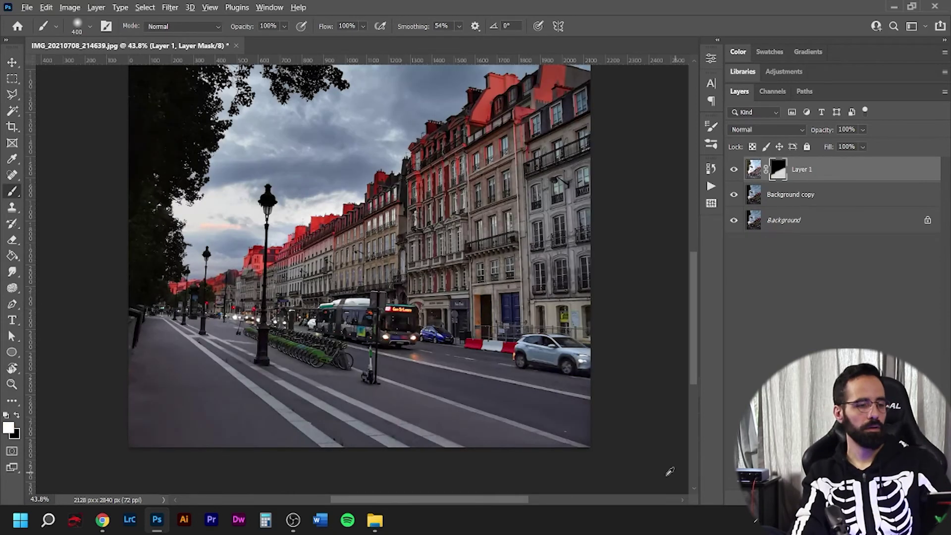
# Step: Toggle the masked Layer 1 off and on to compare the street and facades with and without the brightening
pyautogui.hotkey('ctrl', '-')
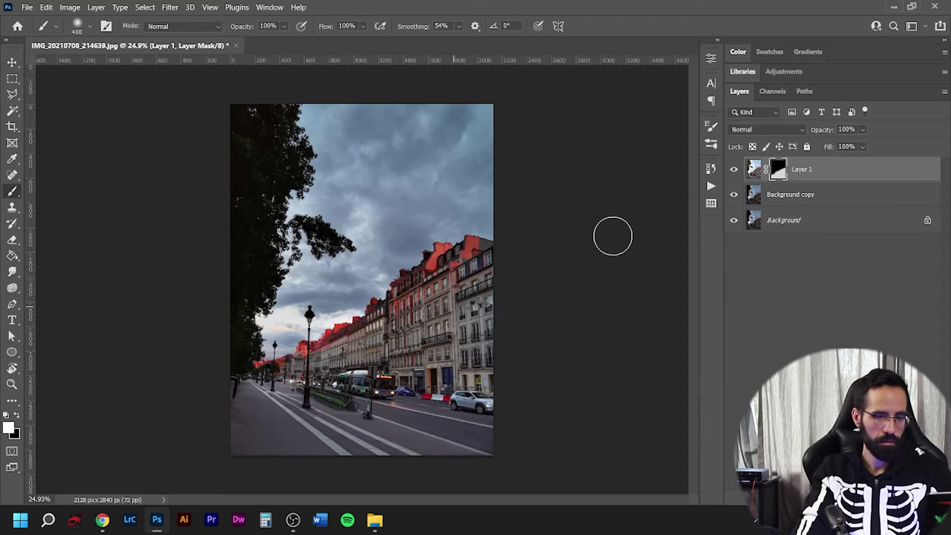
pyautogui.click(736, 170)
pyautogui.click(737, 171)
pyautogui.click(737, 171)
pyautogui.click(737, 171)
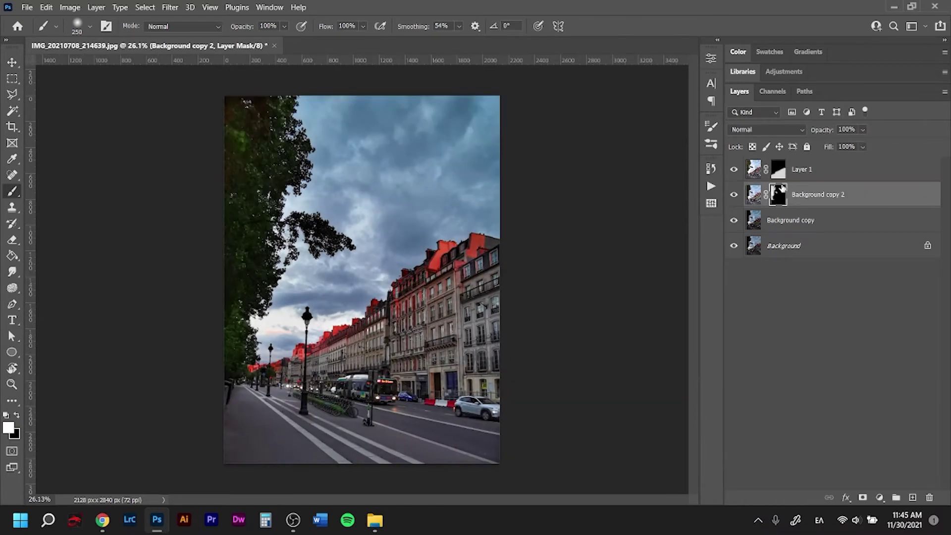
# Step: Hide all the edit layers above the Background, and show Layer 1 and Background copy 2 one by one to compare their effects
pyautogui.moveTo(734, 220); pyautogui.dragTo(744, 170)
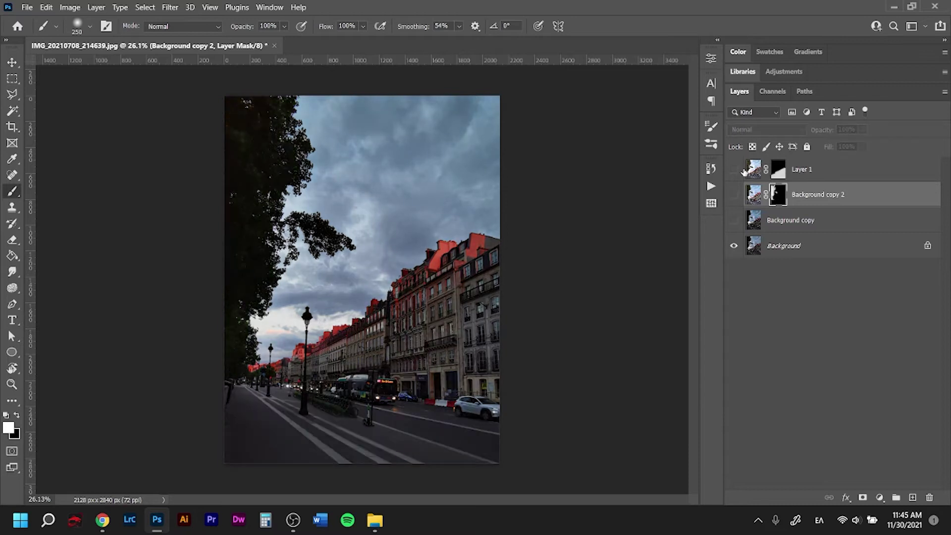
pyautogui.click(734, 169)
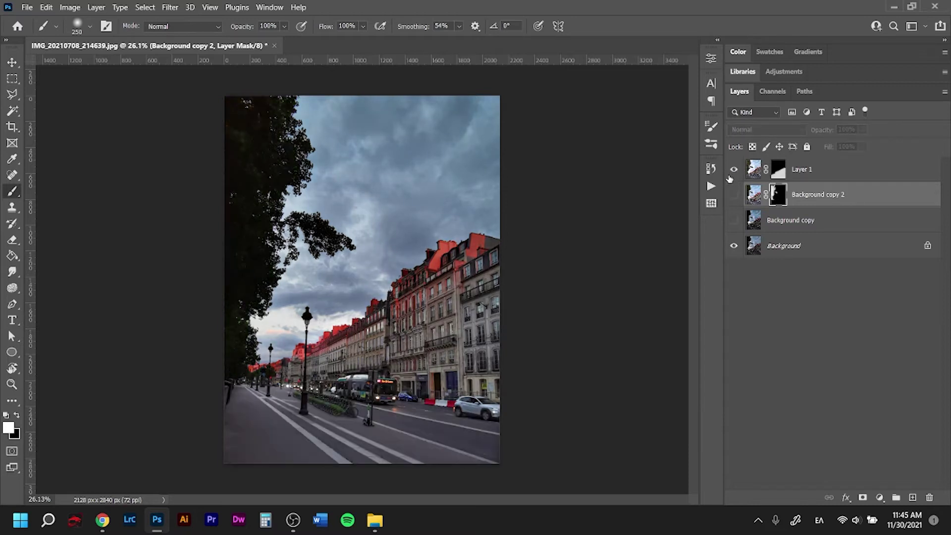
pyautogui.click(731, 196)
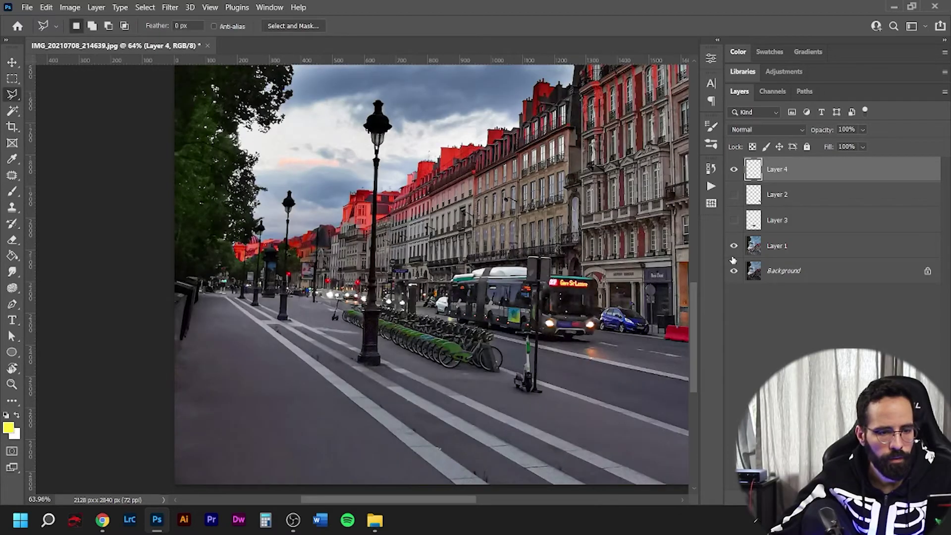
# Step: Hide Layer 1 and the Background, and show Layer 2 and Layer 3 to isolate the bus, car and road sign cut-outs
pyautogui.click(733, 246)
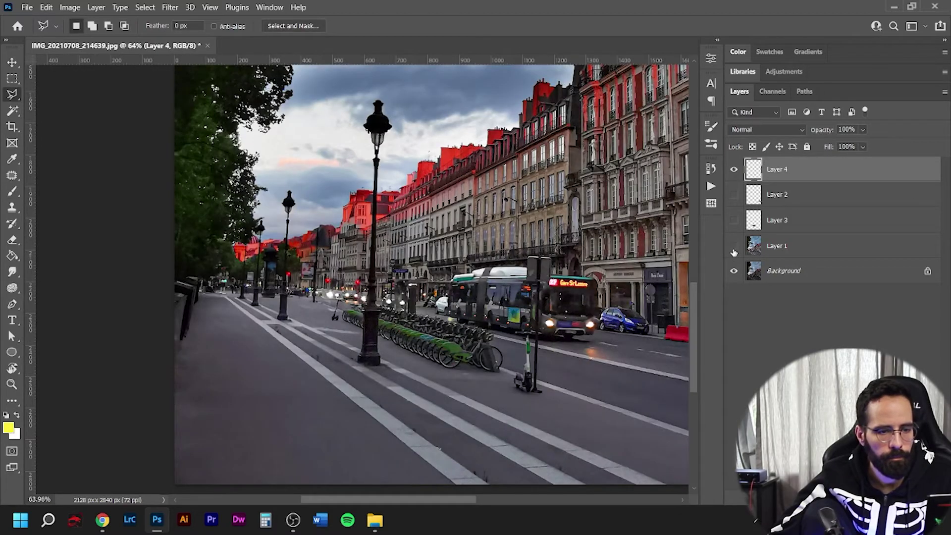
pyautogui.click(734, 271)
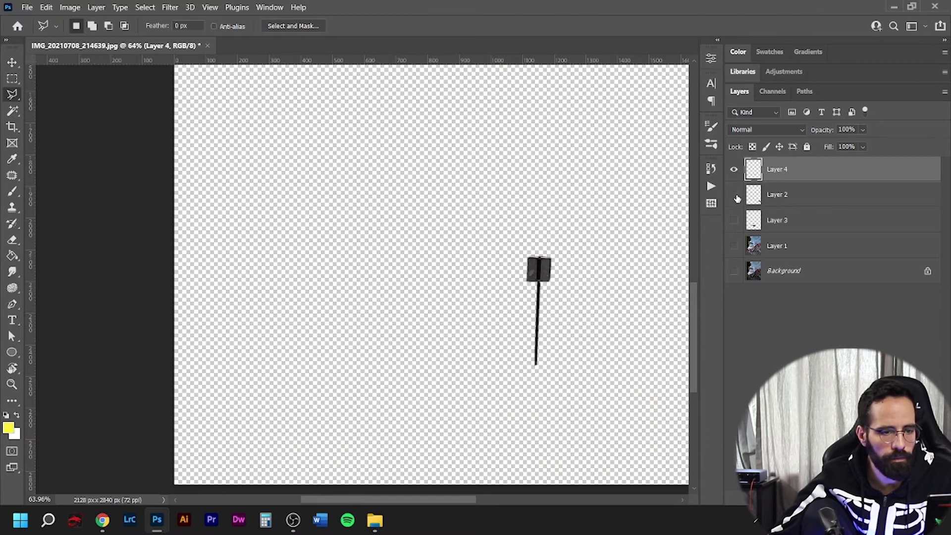
pyautogui.click(734, 219)
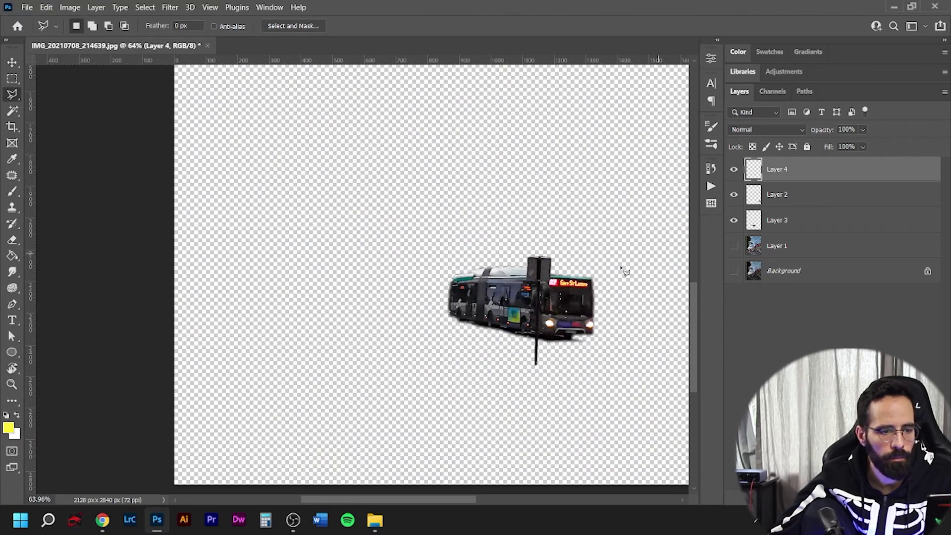
pyautogui.scroll(-3, 557, 303)
pyautogui.scroll(-4, 555, 304)
pyautogui.scroll(8, 370, 440)
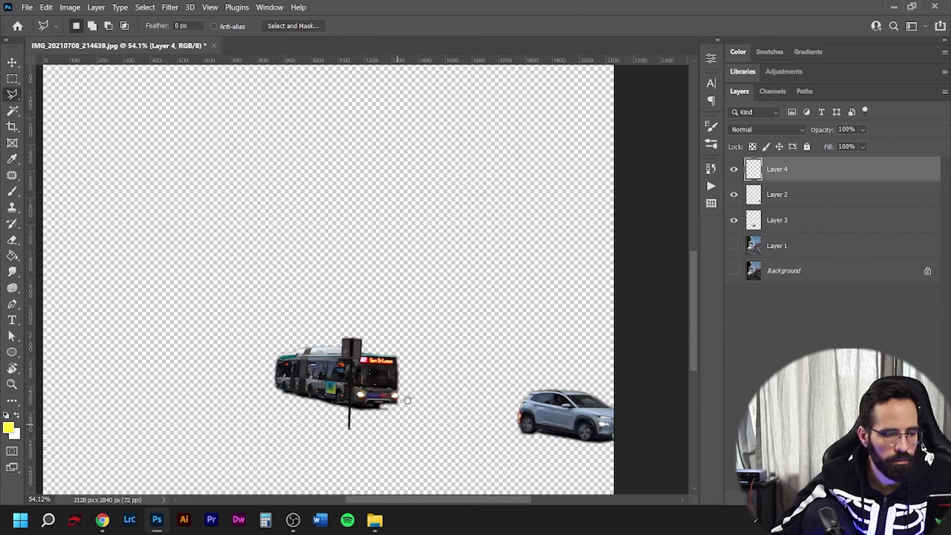
pyautogui.moveTo(407, 399); pyautogui.dragTo(399, 297)
pyautogui.scroll(1, 398, 297)
# Step: Try shifting the Layer 3 cut-out sideways with the Move tool, and show the street image on Layer 1 again
pyautogui.click(777, 194)
pyautogui.click(777, 220)
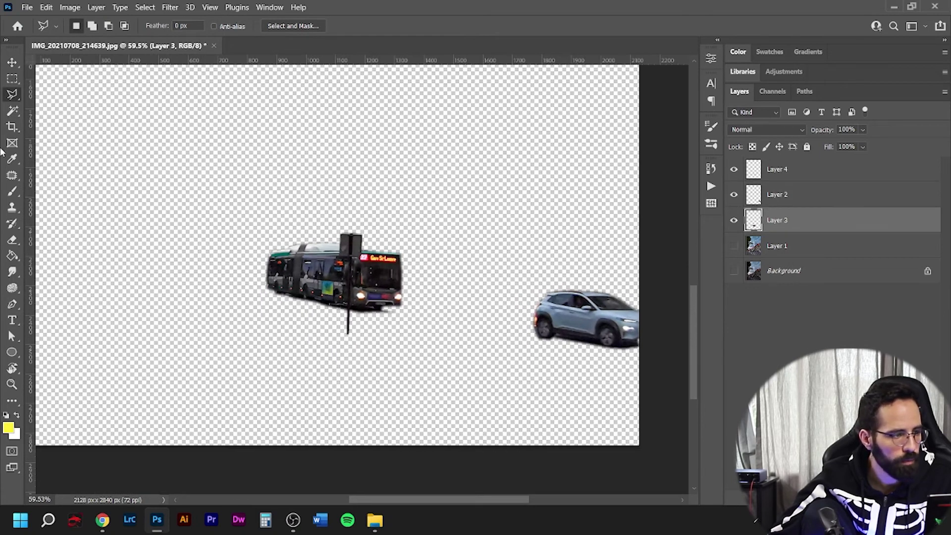
pyautogui.click(13, 61)
pyautogui.moveTo(335, 277); pyautogui.dragTo(385, 283)
pyautogui.click(734, 246)
# Step: Merge the vehicle cut-outs on Layer 2 and Layer 3 into one layer
pyautogui.click(793, 195)
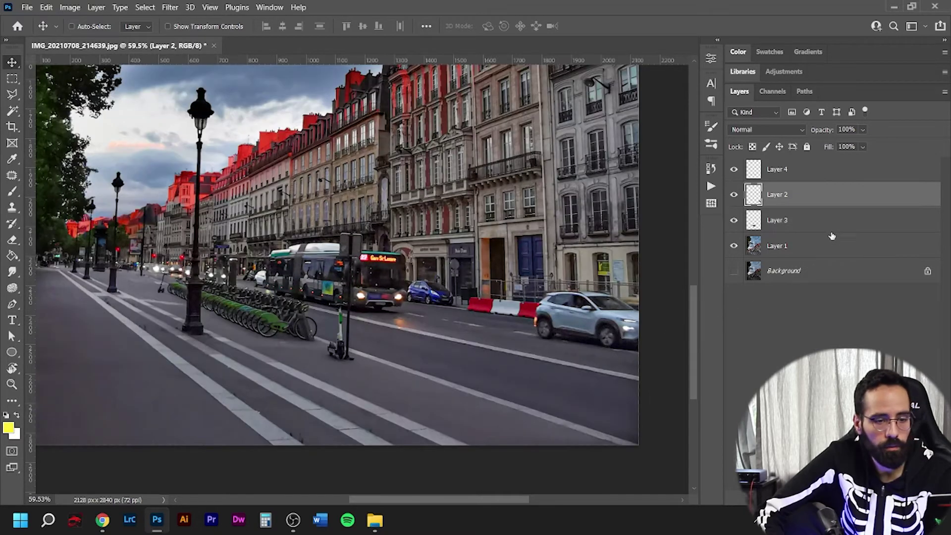
pyautogui.keyDown('shift'); pyautogui.click(814, 223); pyautogui.keyUp('shift')
pyautogui.rightClick(813, 220)
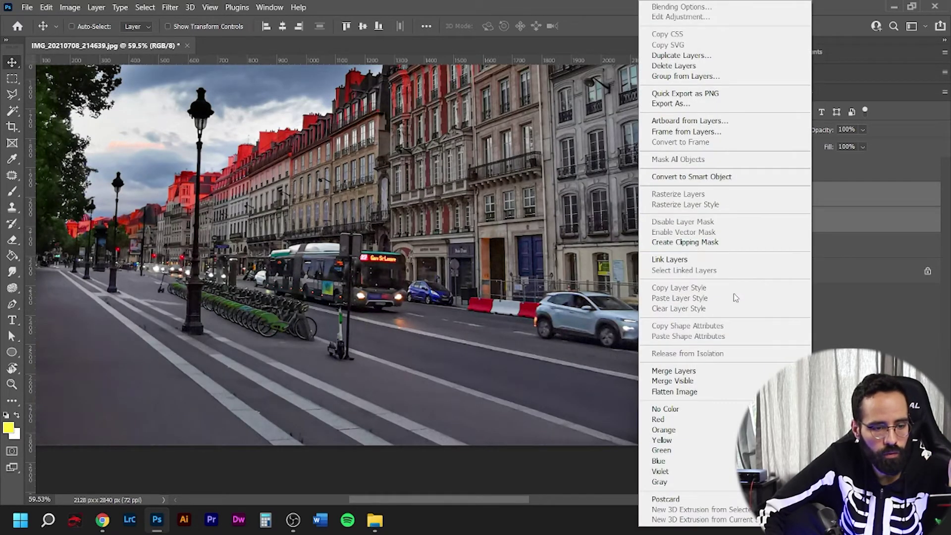
pyautogui.click(674, 370)
# Step: Apply a Motion Blur with an angle of 0° to the merged bus and car layer
pyautogui.hotkey('ctrl', 'alt', 'f')
pyautogui.moveTo(706, 249); pyautogui.dragTo(712, 244)
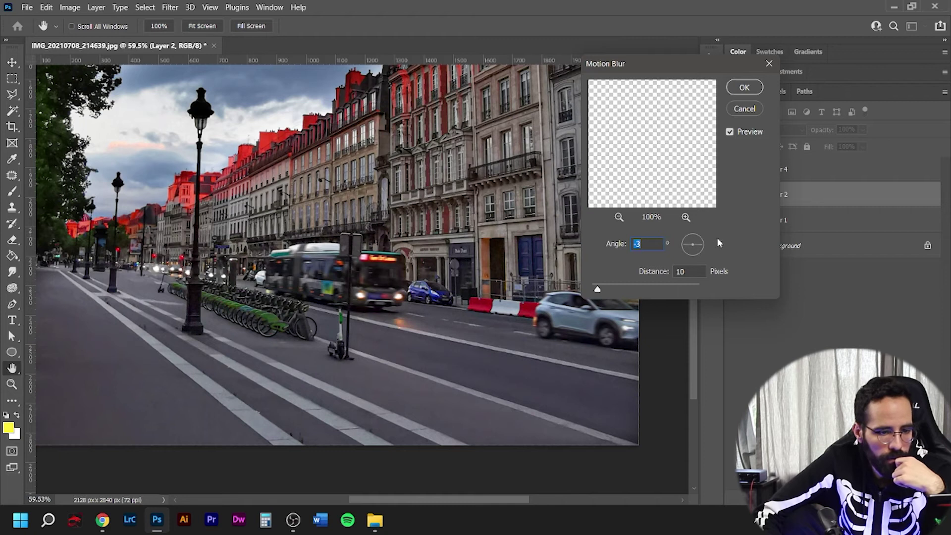
pyautogui.write('0')
pyautogui.press('Return')
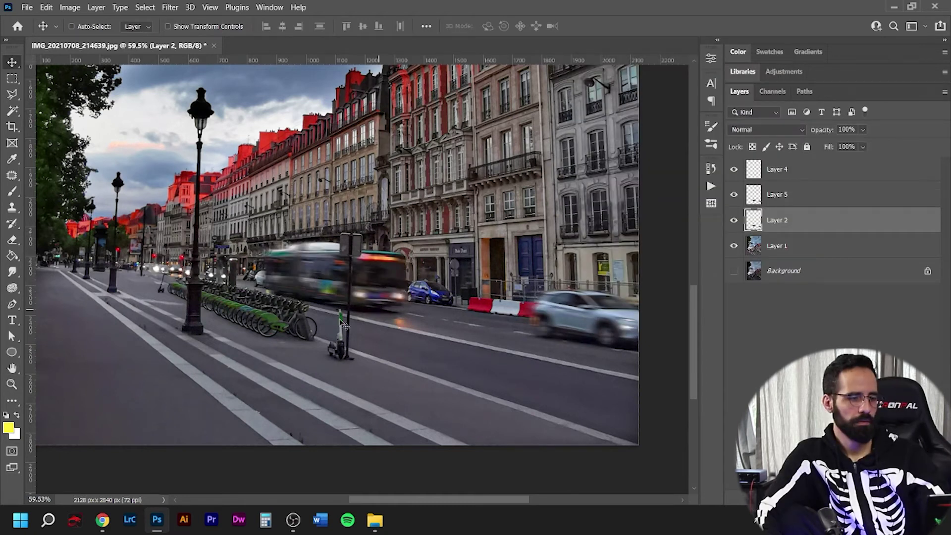
# Step: Check the blurred vehicles in the whole photo and switch to the Burn Tool
pyautogui.scroll(-3, 326, 332)
pyautogui.scroll(2, 297, 320)
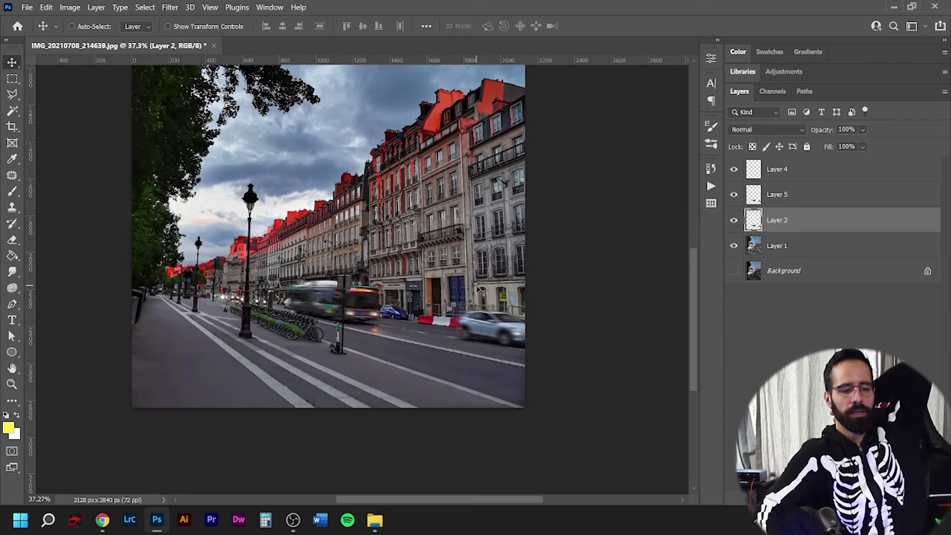
pyautogui.scroll(3, 322, 297)
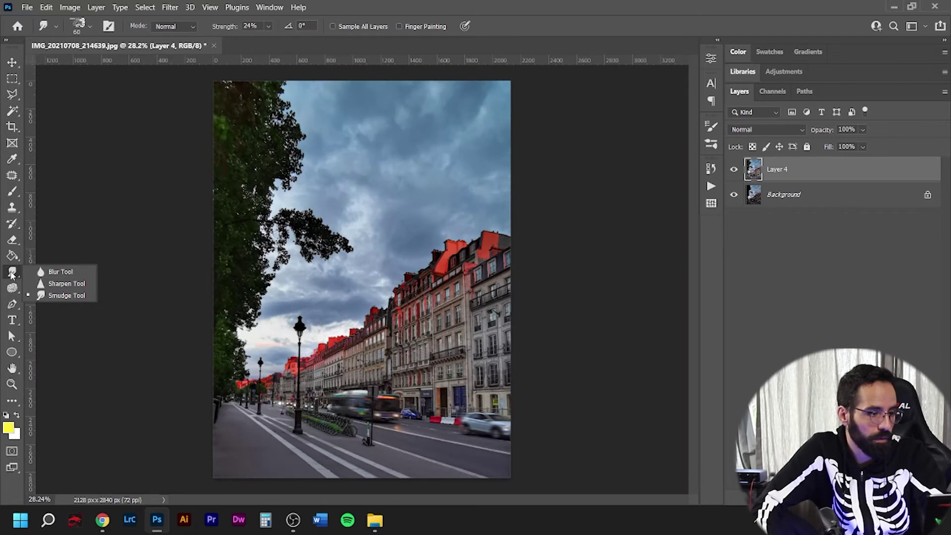
pyautogui.click(13, 287)
pyautogui.rightClick(12, 287)
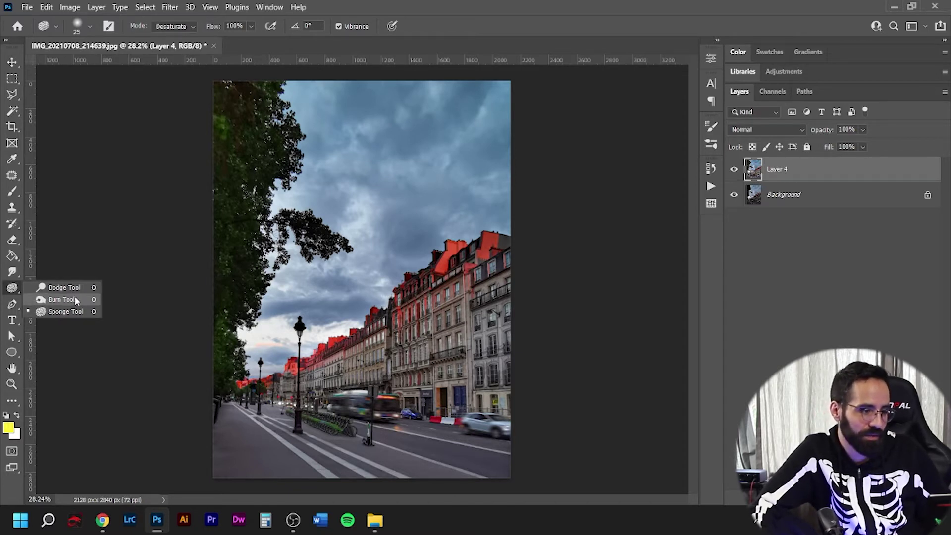
pyautogui.click(62, 300)
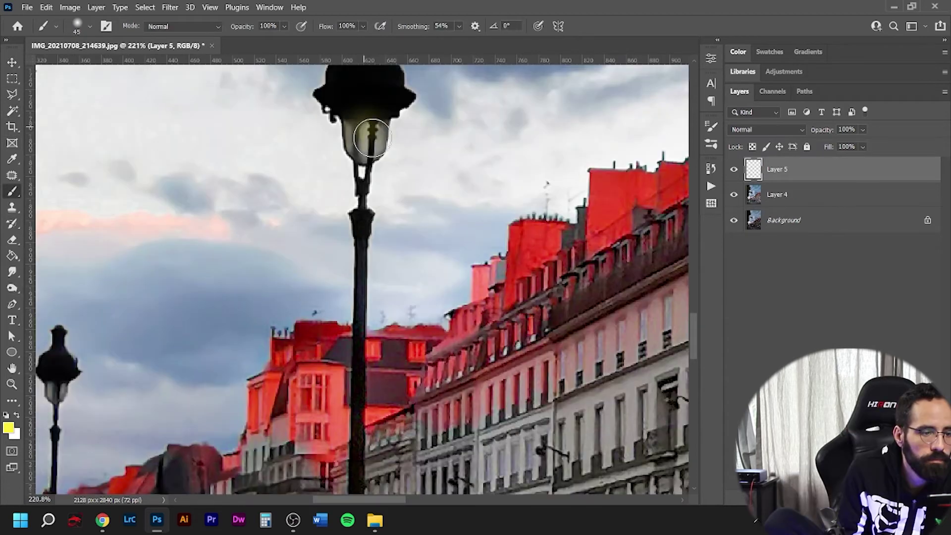
# Step: Paint a yellow glow into the nearest street lamp's glass with a 45 px brush and erase it from the lamp's inner frame
pyautogui.moveTo(372, 138); pyautogui.dragTo(368, 149)
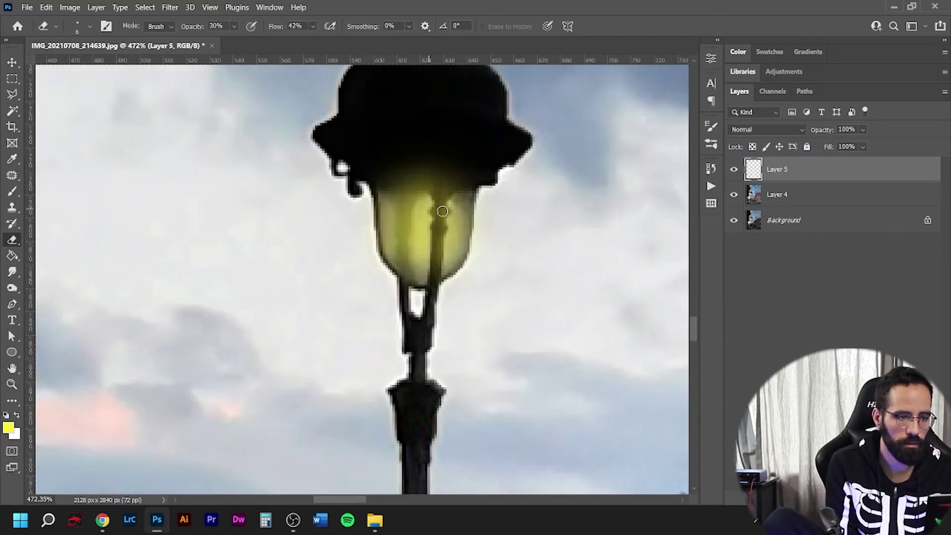
pyautogui.moveTo(434, 209)
pyautogui.mouseDown()
pyautogui.moveTo(440, 176)
pyautogui.moveTo(436, 265)
pyautogui.mouseUp()
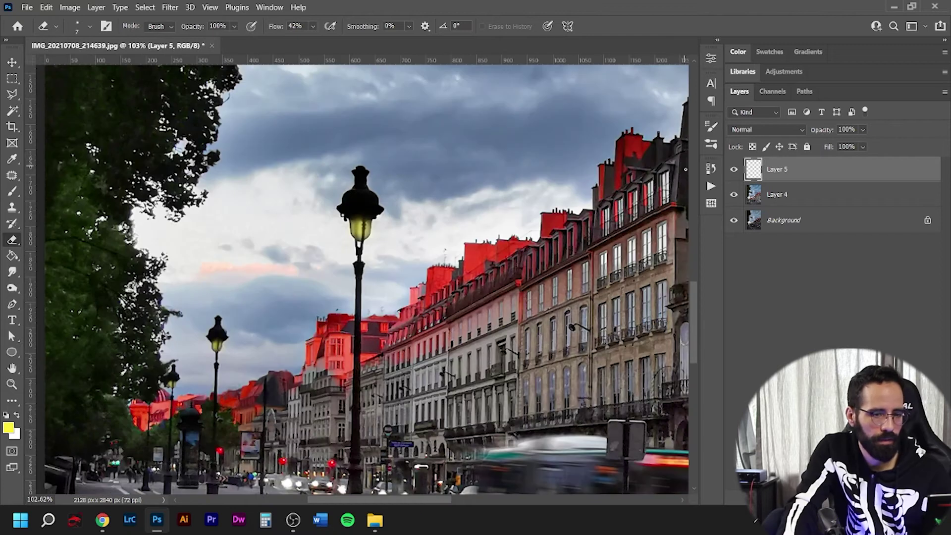
# Step: Toggle Layer 5 off and on to compare the street lamps with and without the yellow glow
pyautogui.click(734, 170)
pyautogui.click(734, 170)
pyautogui.click(734, 170)
pyautogui.click(734, 170)
pyautogui.click(734, 170)
pyautogui.click(734, 170)
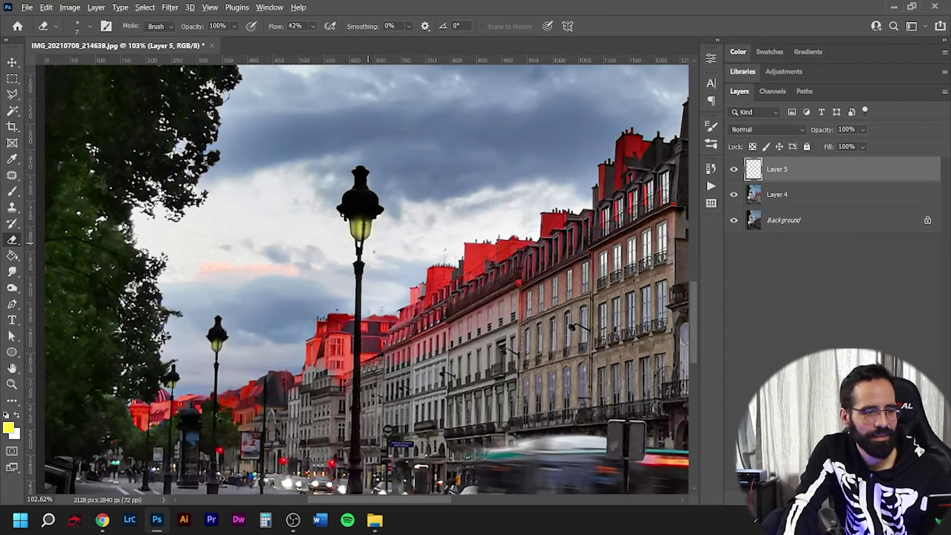
# Step: Toggle the merged edit layer off and on over the Background to compare the finished street photo with the original
pyautogui.scroll(-3, 393, 290)
pyautogui.scroll(-5, 393, 291)
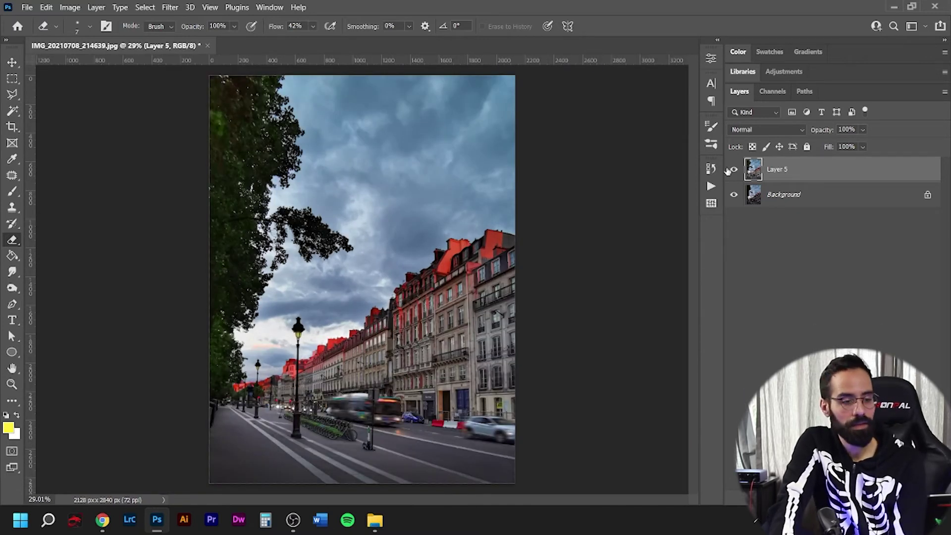
pyautogui.click(735, 169)
pyautogui.click(734, 170)
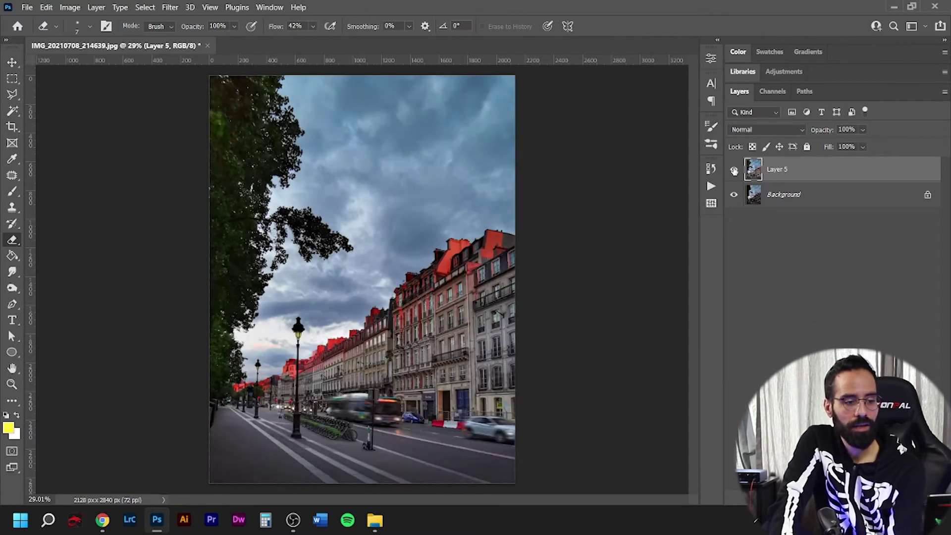
pyautogui.click(734, 170)
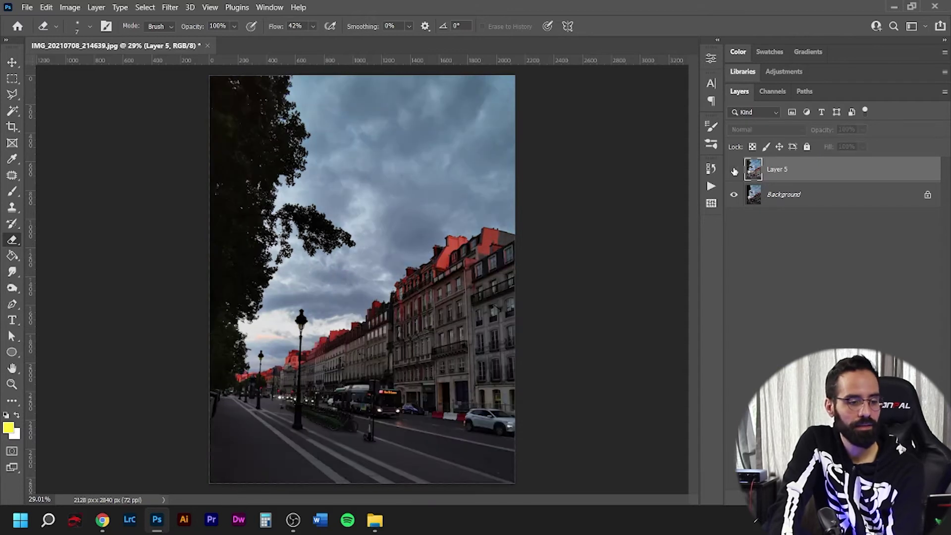
pyautogui.click(734, 170)
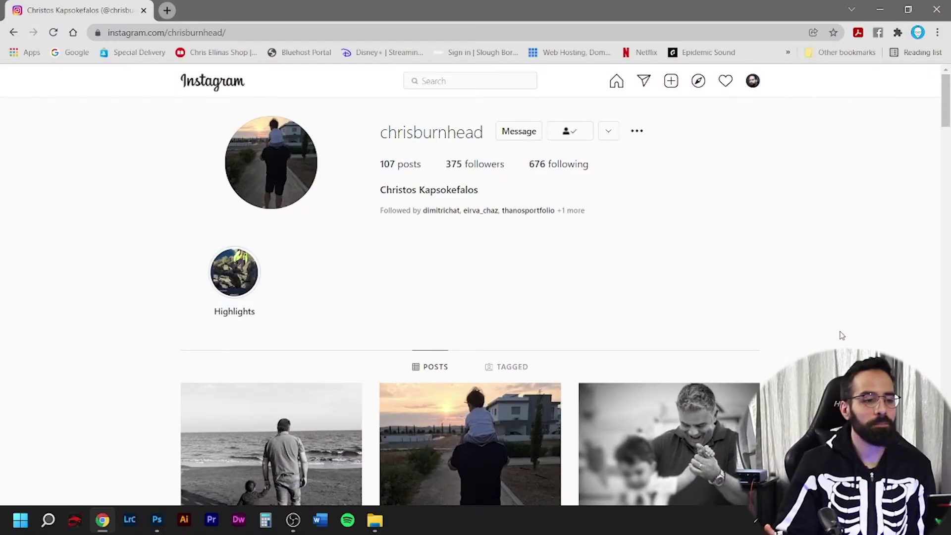
# Step: Switch to Instagram in the browser and look through the photo posts on the photographer's profile
pyautogui.scroll(-10, 906, 267)
pyautogui.scroll(2, 908, 269)
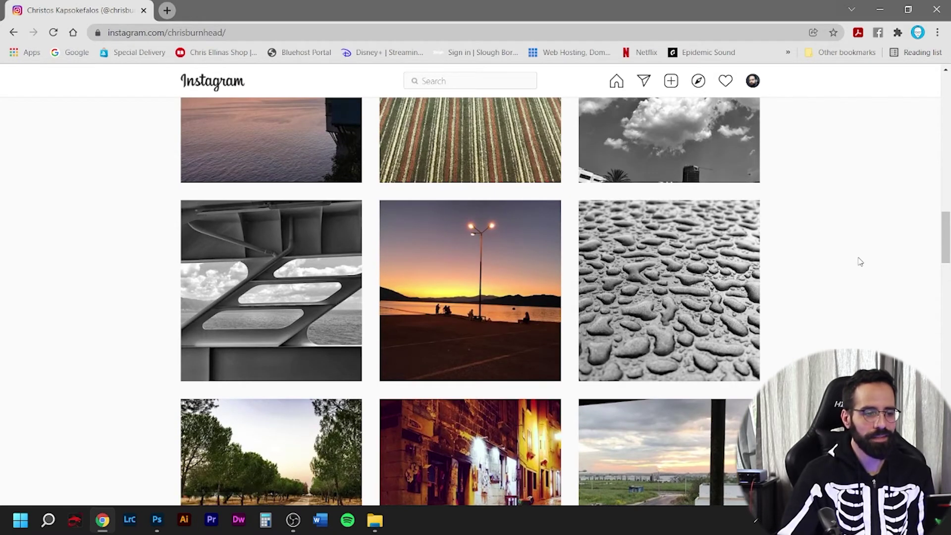
# Step: Browse further down the Instagram profile and view the black-and-white archway photo from Varaždin and the Venice courtyard photo
pyautogui.scroll(-10, 279, 254)
pyautogui.click(280, 253)
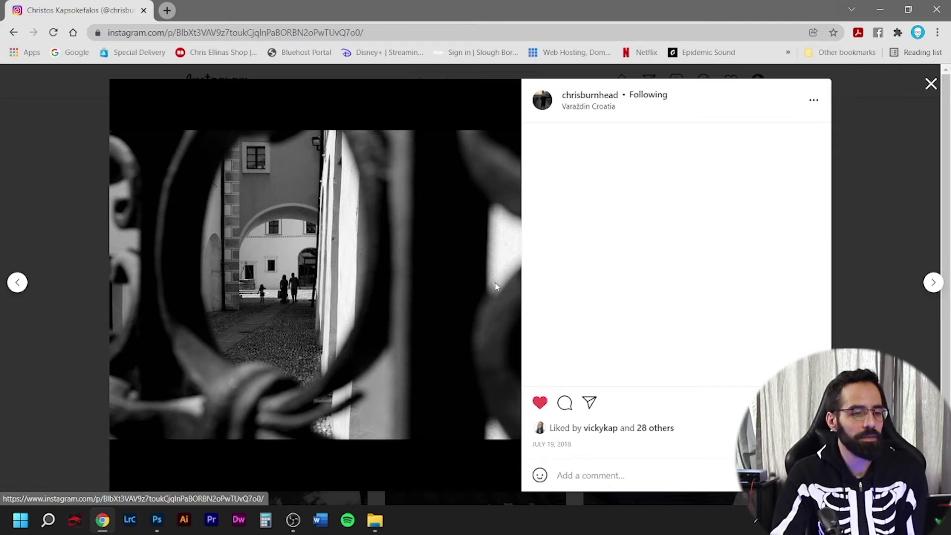
pyautogui.click(933, 283)
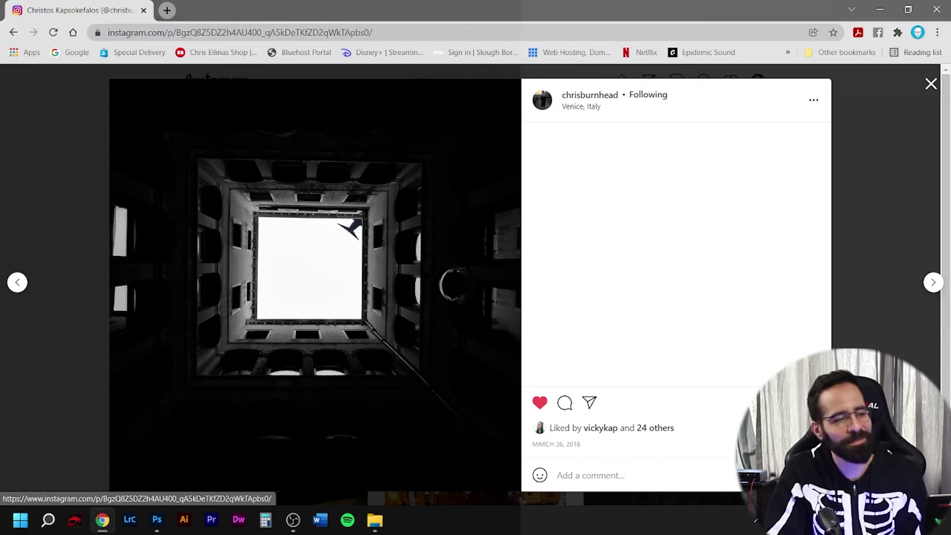
pyautogui.click(23, 398)
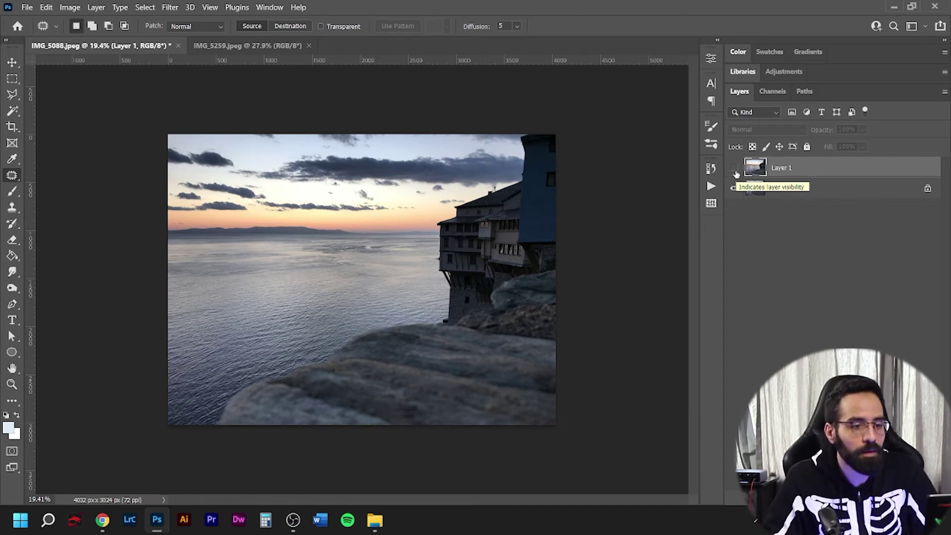
# Step: Toggle Layer 1 on and off in IMG_5088.jpeg to compare the cloud-free sky with the original clouds
pyautogui.click(732, 168)
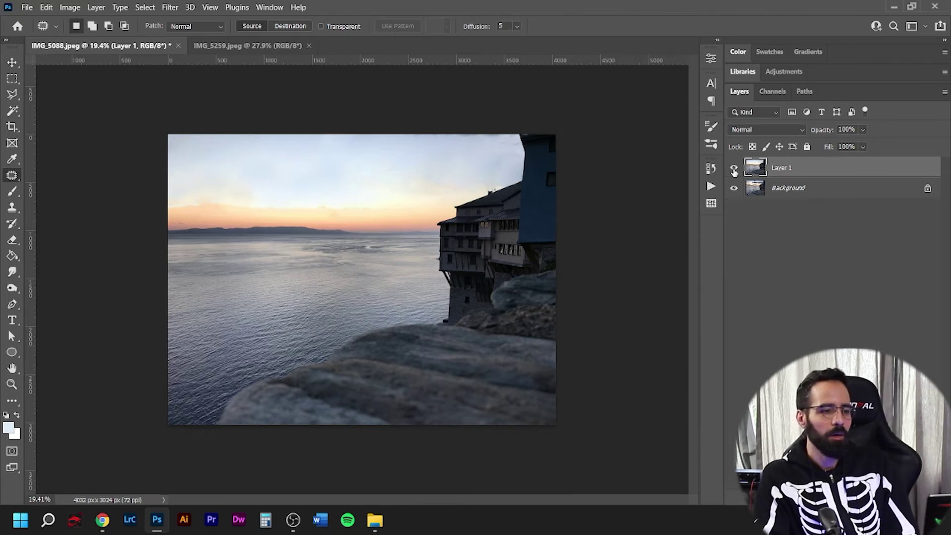
pyautogui.click(734, 170)
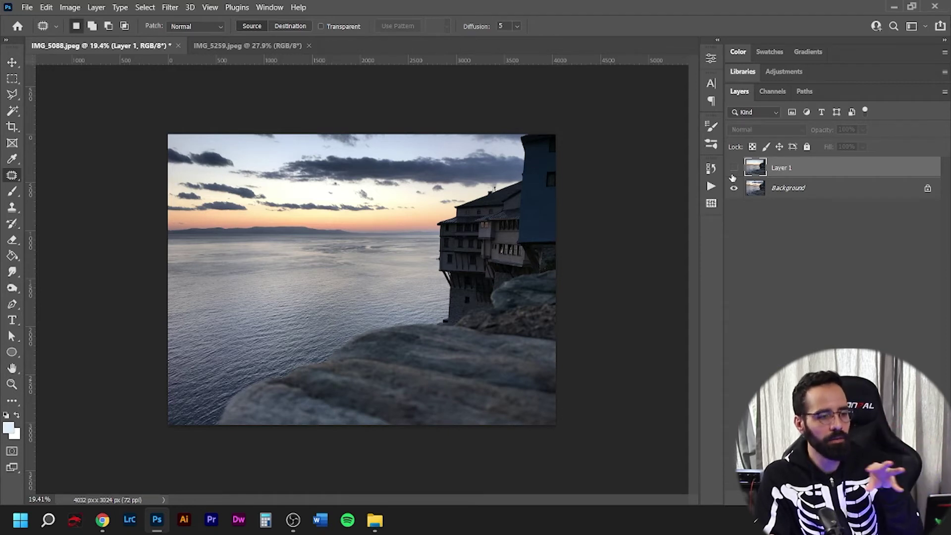
pyautogui.scroll(2, 361, 280)
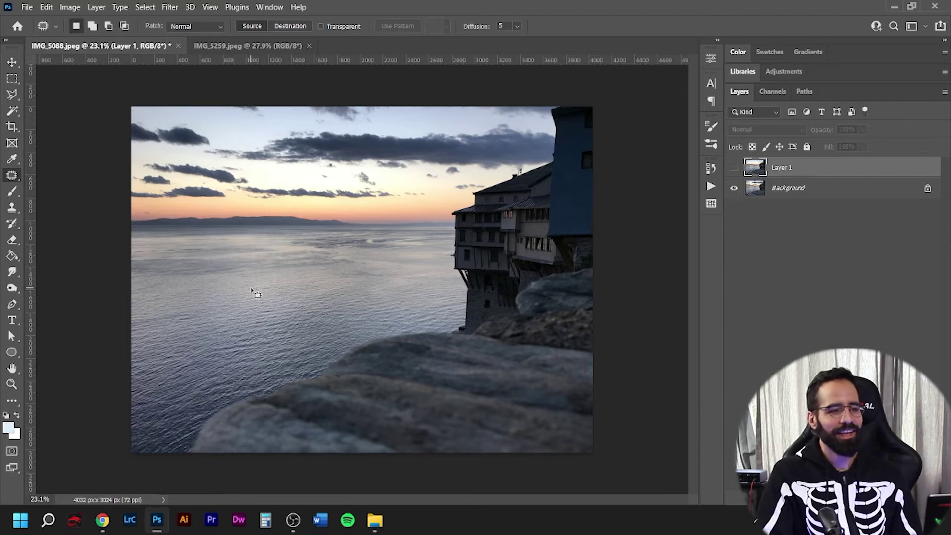
# Step: Close IMG_5088.jpeg without saving and examine the pool, loungers and coastline in IMG_5259.jpeg
pyautogui.hotkey('ctrl', 'w')
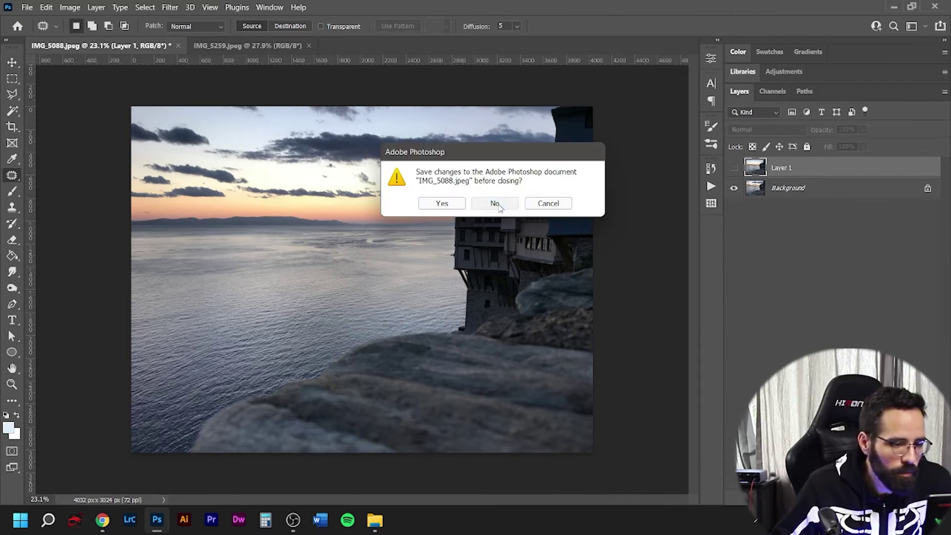
pyautogui.click(493, 203)
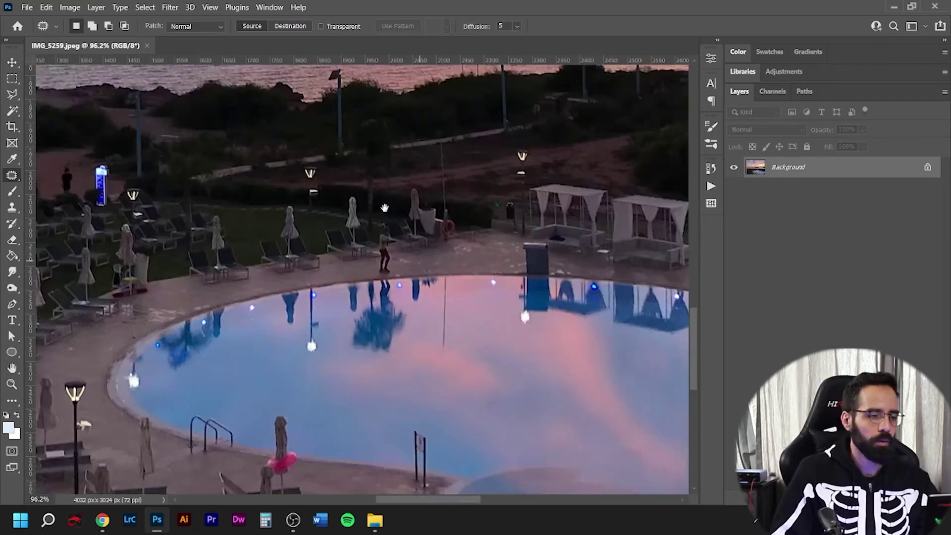
pyautogui.moveTo(385, 208); pyautogui.dragTo(289, 76)
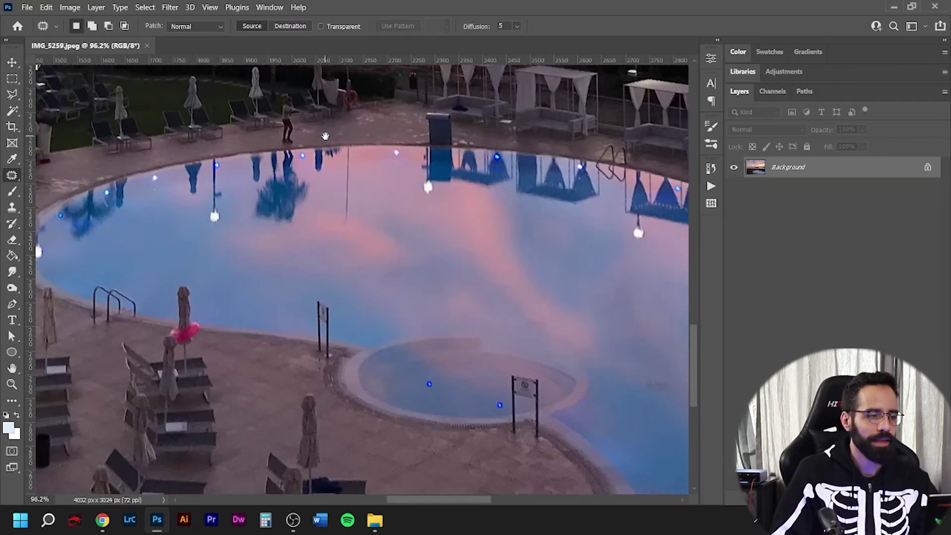
pyautogui.scroll(-5, 132, 322)
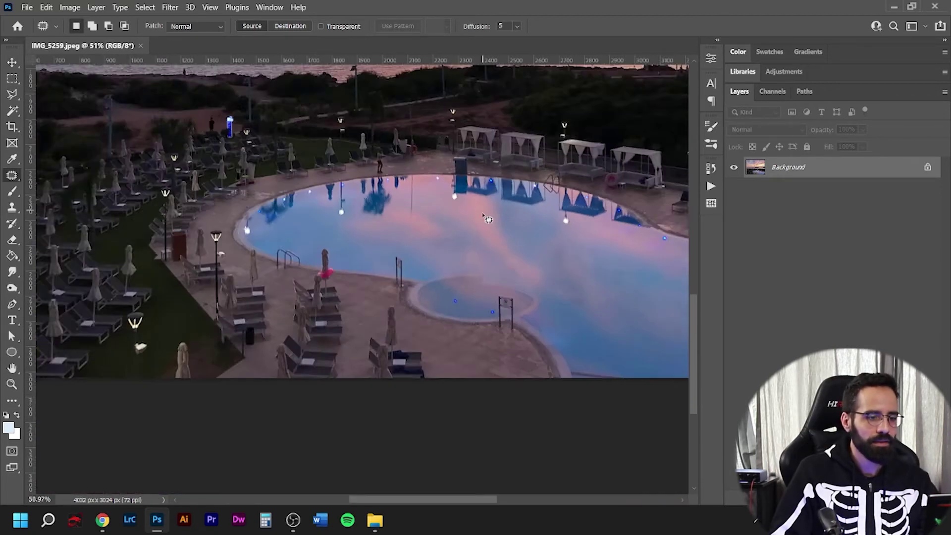
pyautogui.moveTo(522, 218); pyautogui.dragTo(350, 325)
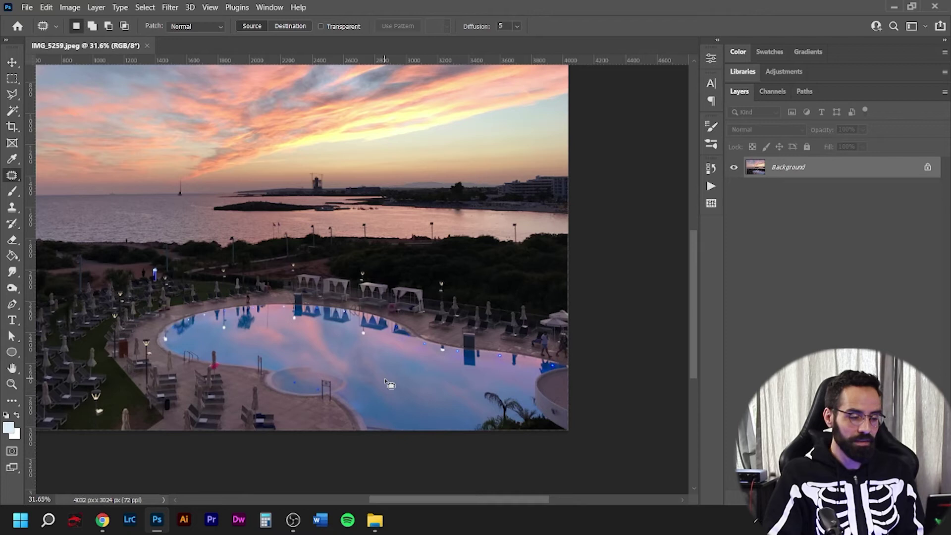
# Step: Mark the dark vegetation and lawn around the pool with a yellow 700 px brush stroke, and undo the stroke
pyautogui.press('b')
pyautogui.moveTo(556, 283)
pyautogui.mouseDown()
pyautogui.moveTo(320, 276)
pyautogui.moveTo(199, 285)
pyautogui.moveTo(108, 325)
pyautogui.moveTo(67, 386)
pyautogui.moveTo(64, 432)
pyautogui.moveTo(63, 344)
pyautogui.mouseUp()
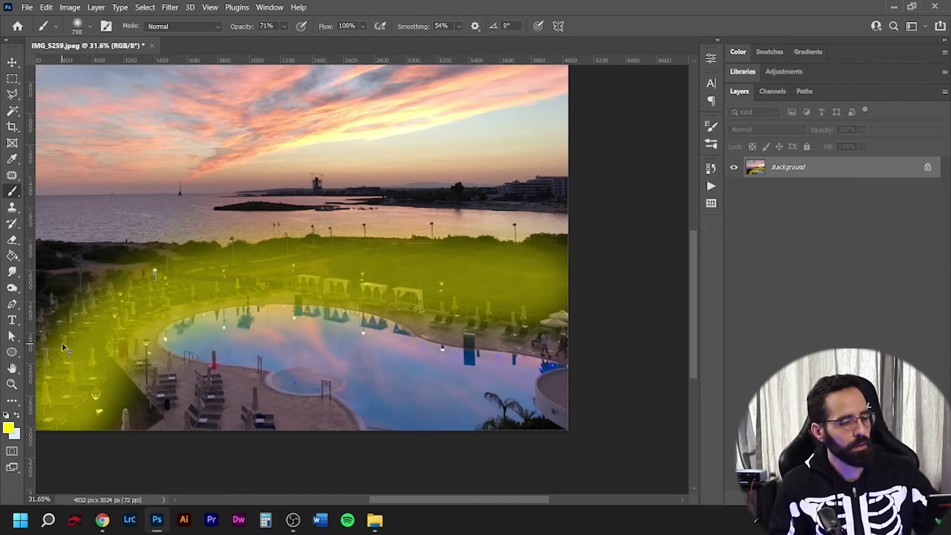
pyautogui.hotkey('ctrl', 'z')
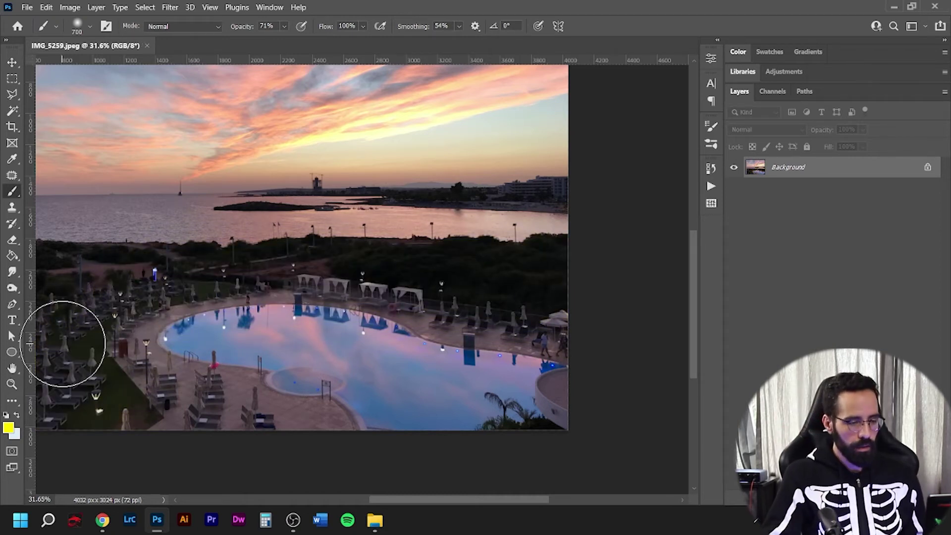
# Step: Duplicate the Background layer and remove the person on the shoreline with the content-aware Spot Healing Brush
pyautogui.click(12, 62)
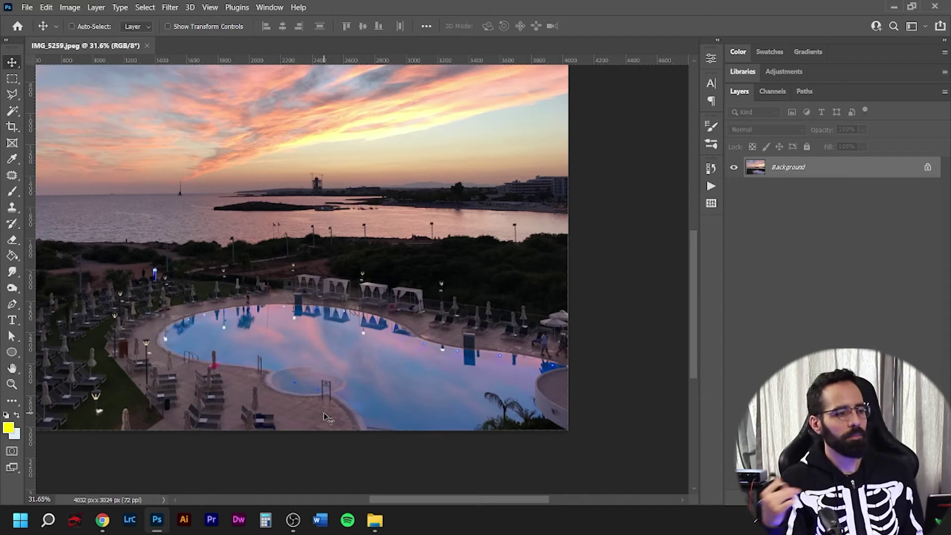
pyautogui.keyDown('alt'); pyautogui.scroll(3, 276, 365); pyautogui.keyUp('alt')
pyautogui.keyDown('alt'); pyautogui.scroll(3, 225, 329); pyautogui.keyUp('alt')
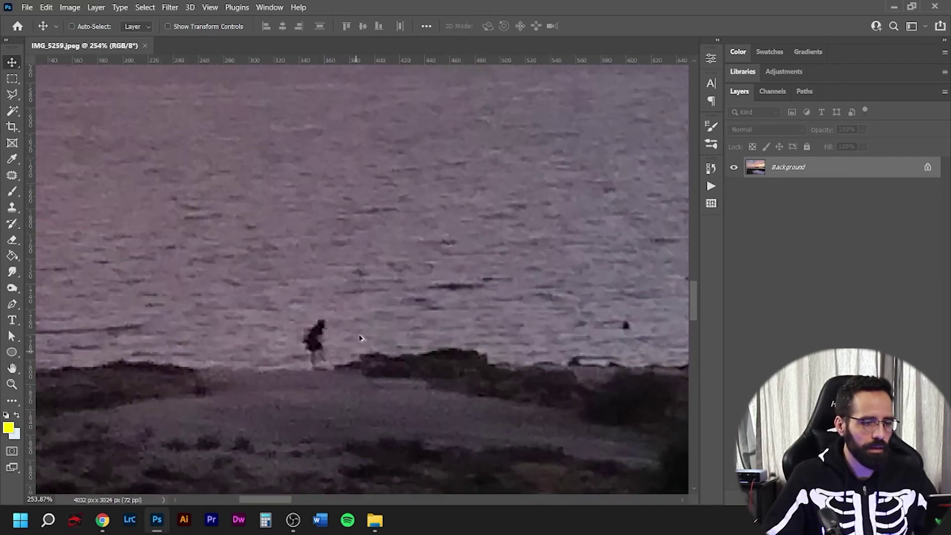
pyautogui.hotkey('ctrl', 'j')
pyautogui.press('j')
pyautogui.moveTo(321, 312)
pyautogui.mouseDown()
pyautogui.moveTo(301, 335)
pyautogui.moveTo(320, 314)
pyautogui.moveTo(399, 323)
pyautogui.mouseUp()
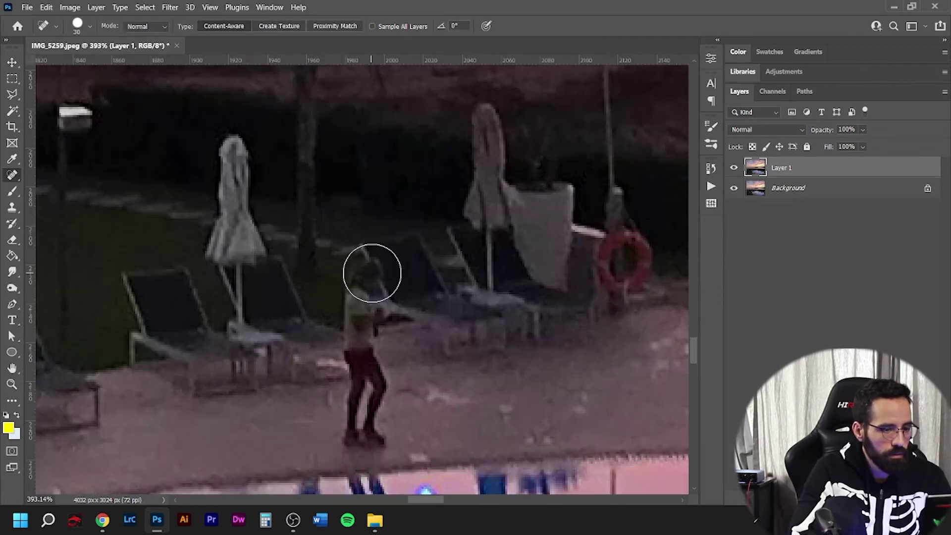
# Step: Remove the person standing beside the pool loungers and their reflection in the water with the 30 px Spot Healing Brush
pyautogui.moveTo(372, 273)
pyautogui.mouseDown()
pyautogui.moveTo(360, 306)
pyautogui.moveTo(372, 429)
pyautogui.moveTo(354, 432)
pyautogui.moveTo(365, 409)
pyautogui.moveTo(356, 362)
pyautogui.moveTo(370, 293)
pyautogui.mouseUp()
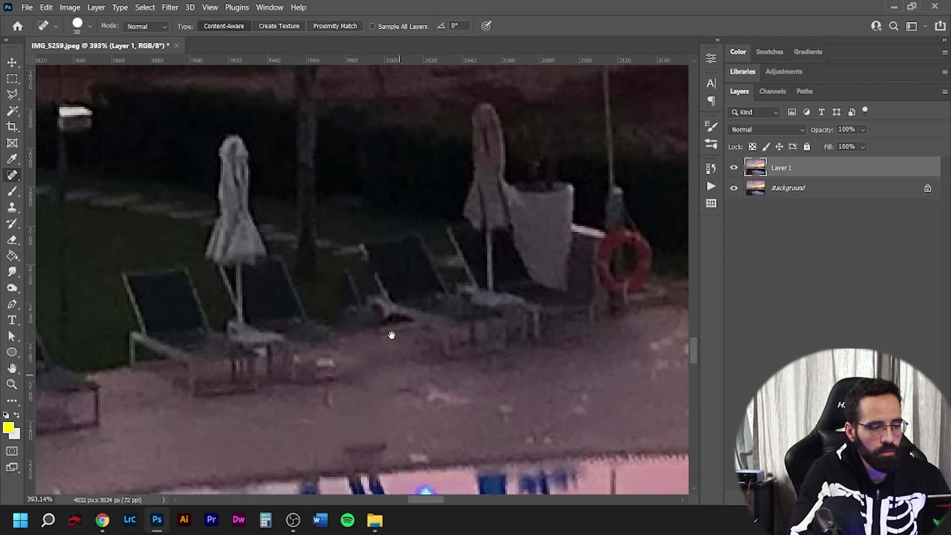
pyautogui.scroll(-2, 376, 333)
pyautogui.moveTo(386, 340)
pyautogui.mouseDown()
pyautogui.moveTo(400, 148)
pyautogui.moveTo(358, 159)
pyautogui.moveTo(353, 178)
pyautogui.moveTo(373, 241)
pyautogui.moveTo(362, 238)
pyautogui.moveTo(371, 202)
pyautogui.mouseUp()
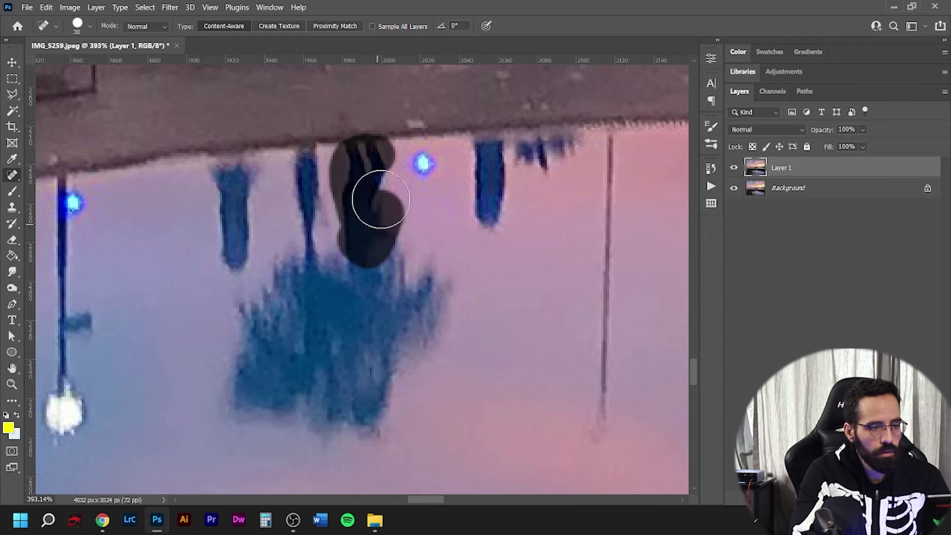
pyautogui.click(373, 167)
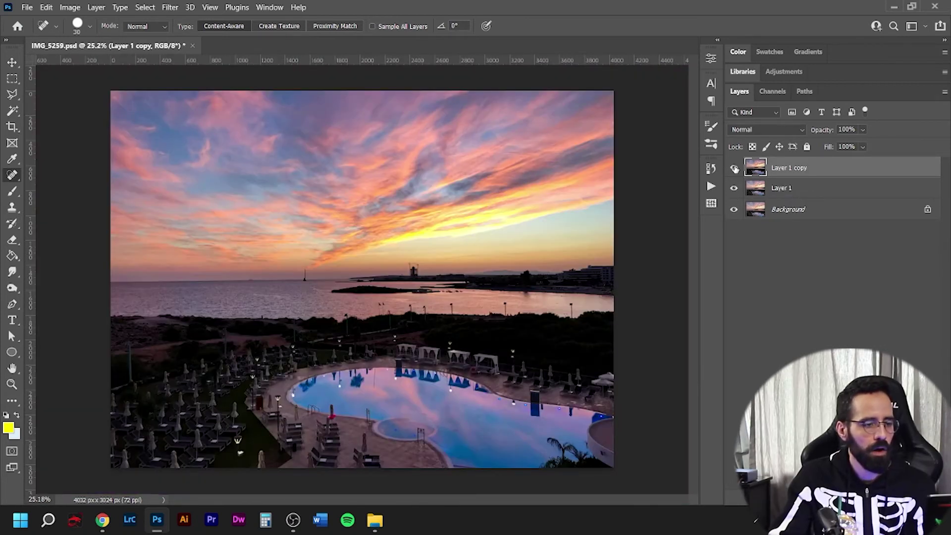
# Step: Toggle Layer 1 copy off and on repeatedly to compare the enhanced sunset sky with the unedited version
pyautogui.click(734, 169)
pyautogui.click(734, 169)
pyautogui.click(735, 169)
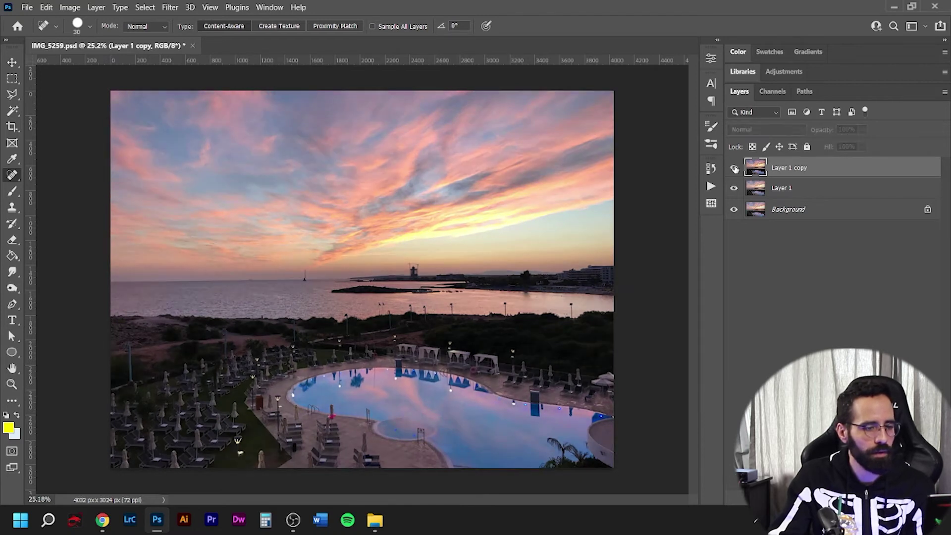
pyautogui.click(735, 169)
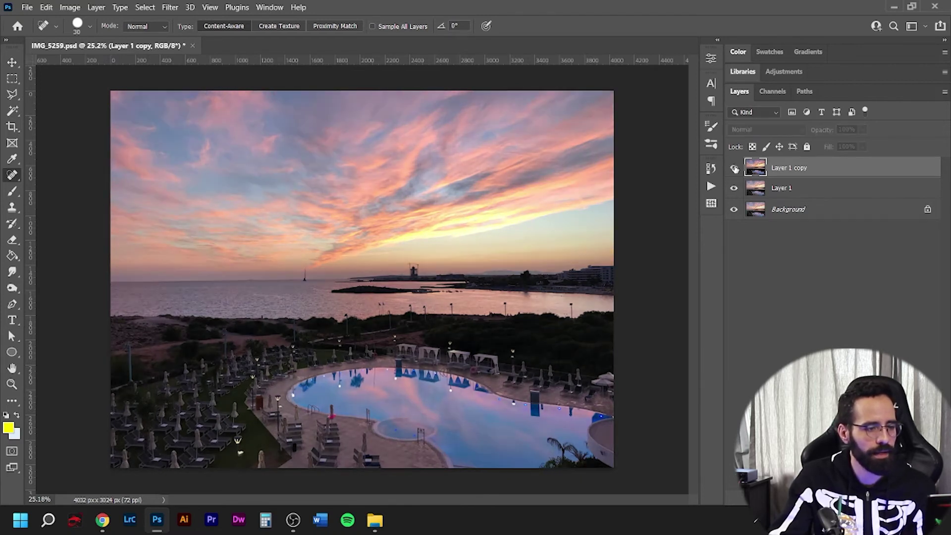
pyautogui.click(734, 169)
pyautogui.click(735, 169)
pyautogui.click(735, 169)
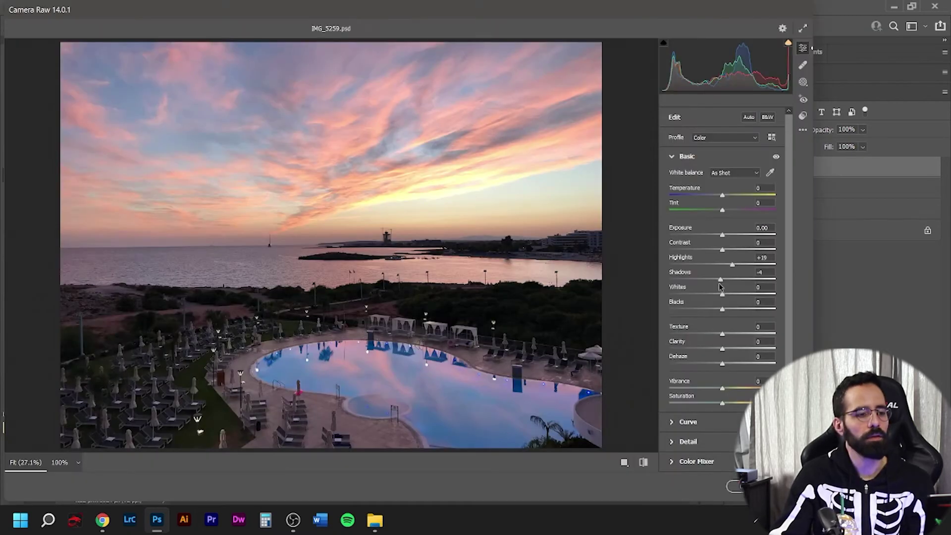
# Step: Adjust the photo in Camera Raw with Shadows +67, Whites +18, Texture +30, Clarity +17 and Tint -11, and lower the Contrast
pyautogui.moveTo(720, 287); pyautogui.dragTo(750, 291)
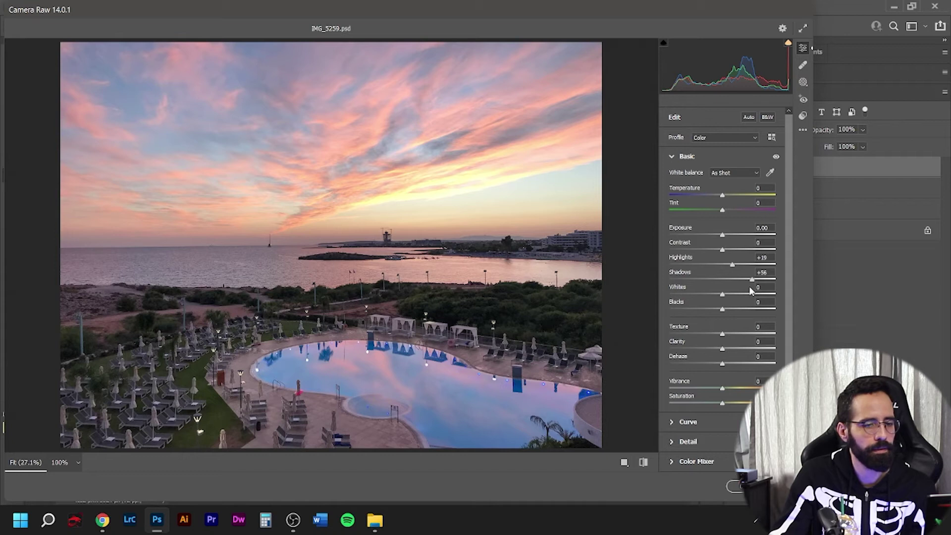
pyautogui.moveTo(722, 296); pyautogui.dragTo(727, 295)
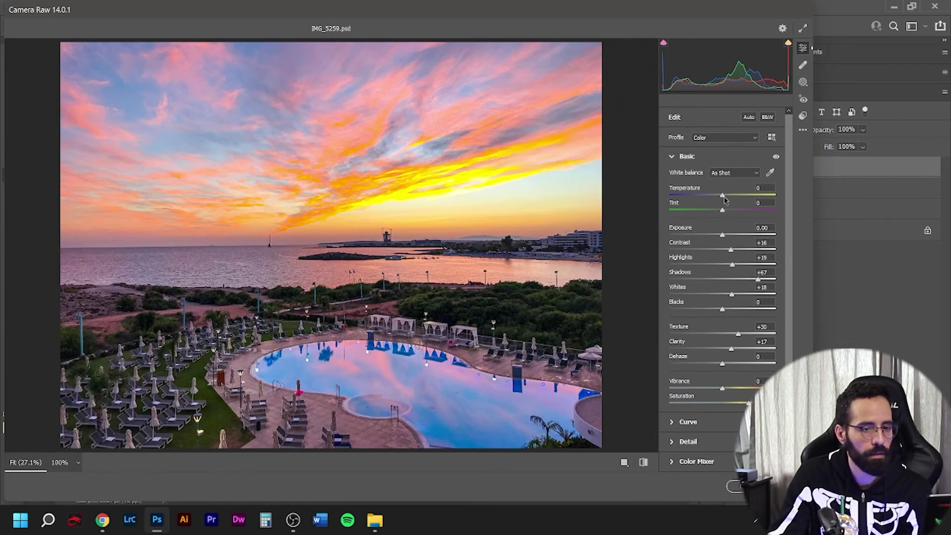
pyautogui.moveTo(722, 212); pyautogui.dragTo(714, 213)
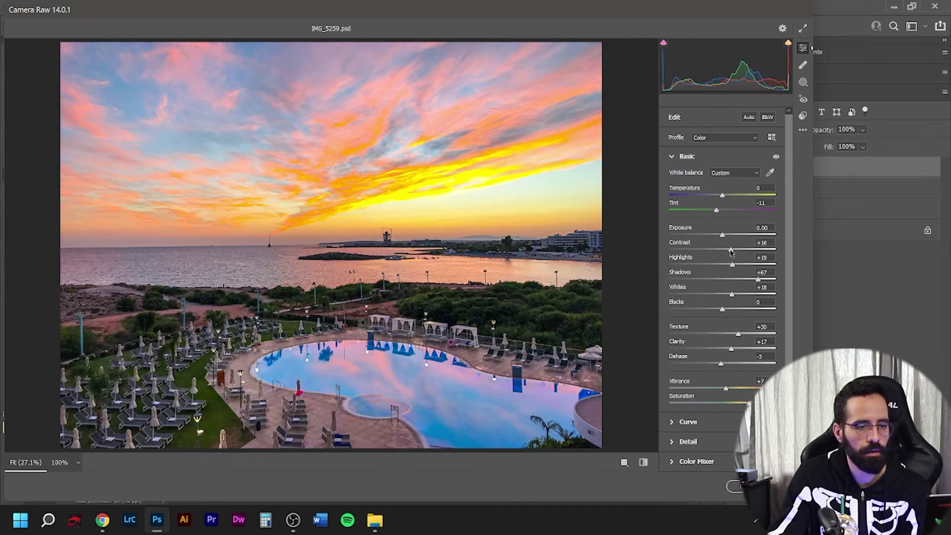
pyautogui.moveTo(731, 252); pyautogui.dragTo(695, 259)
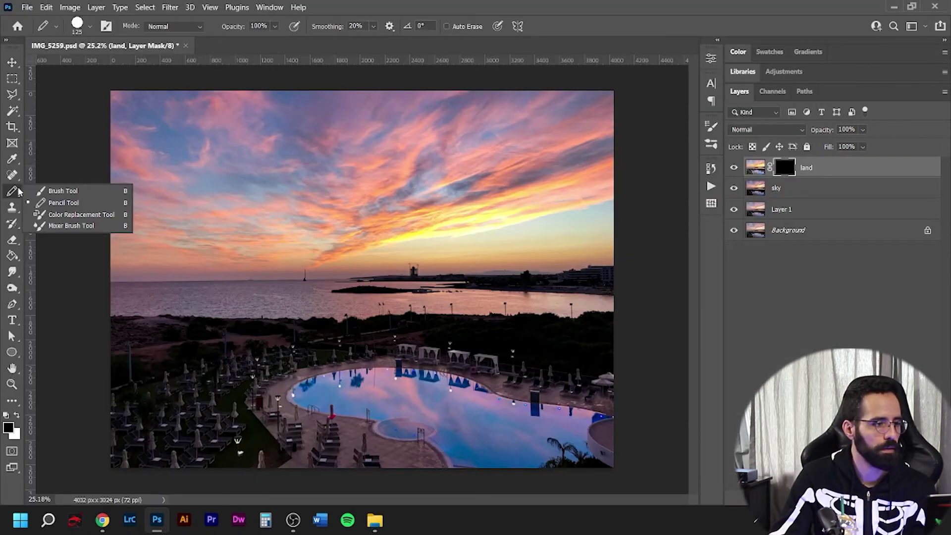
# Step: Paint the brightened ground into the land layer's mask with the Brush tool, and toggle the layer to compare
pyautogui.click(59, 191)
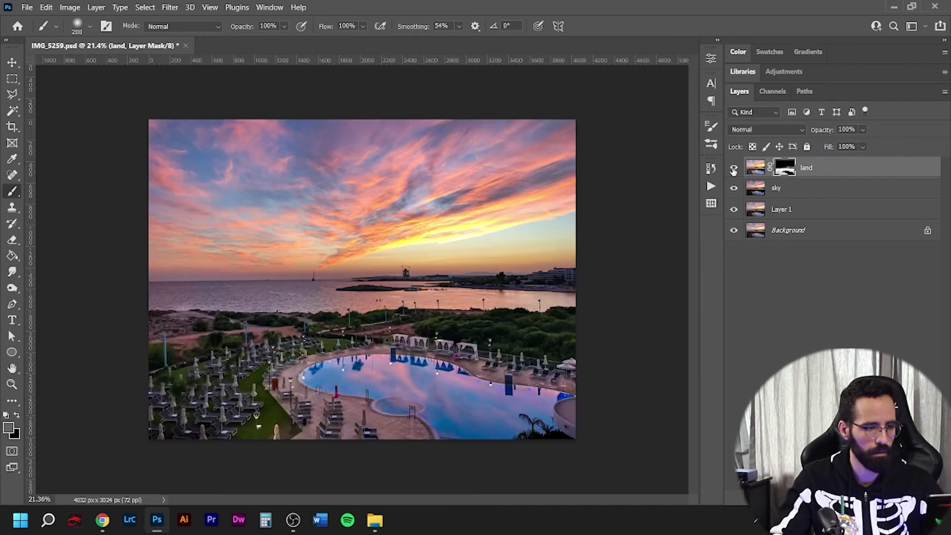
pyautogui.click(733, 167)
pyautogui.click(734, 168)
pyautogui.click(734, 168)
pyautogui.click(733, 169)
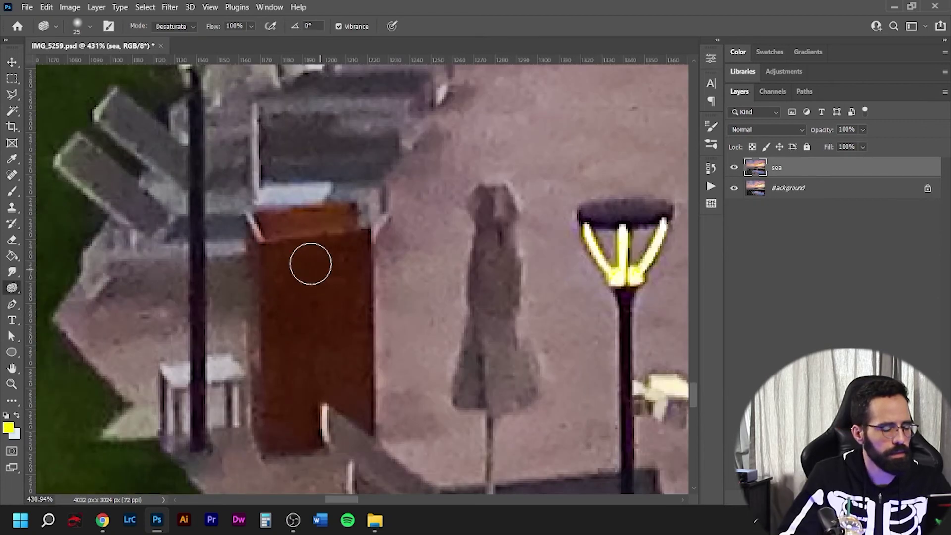
# Step: Inspect the brown box beside the pool loungers up close and within the whole photo
pyautogui.scroll(-5, 365, 283)
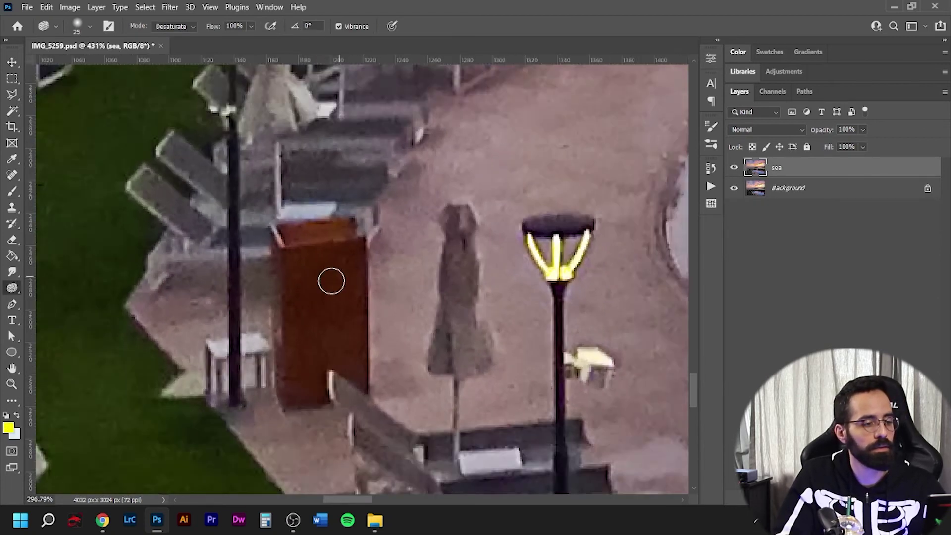
pyautogui.hotkey('ctrl', '0')
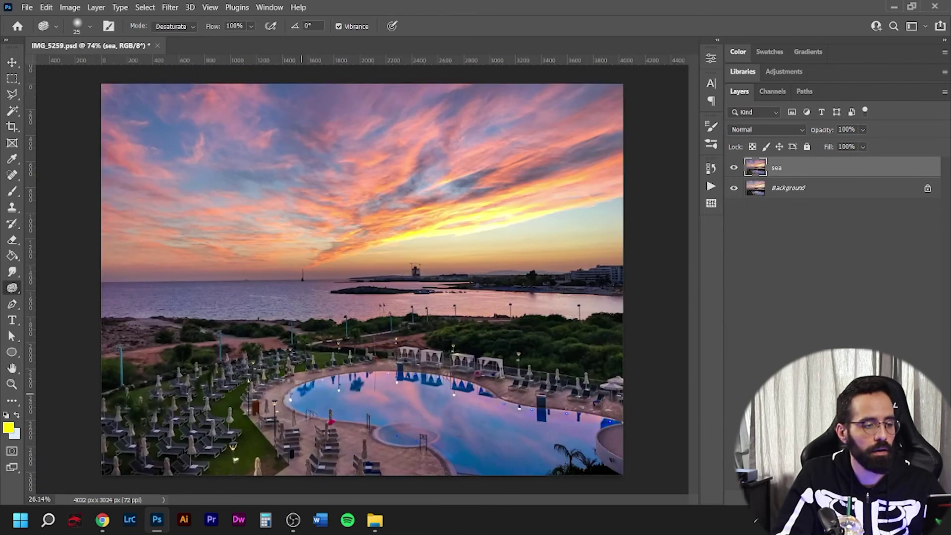
pyautogui.scroll(10, 258, 403)
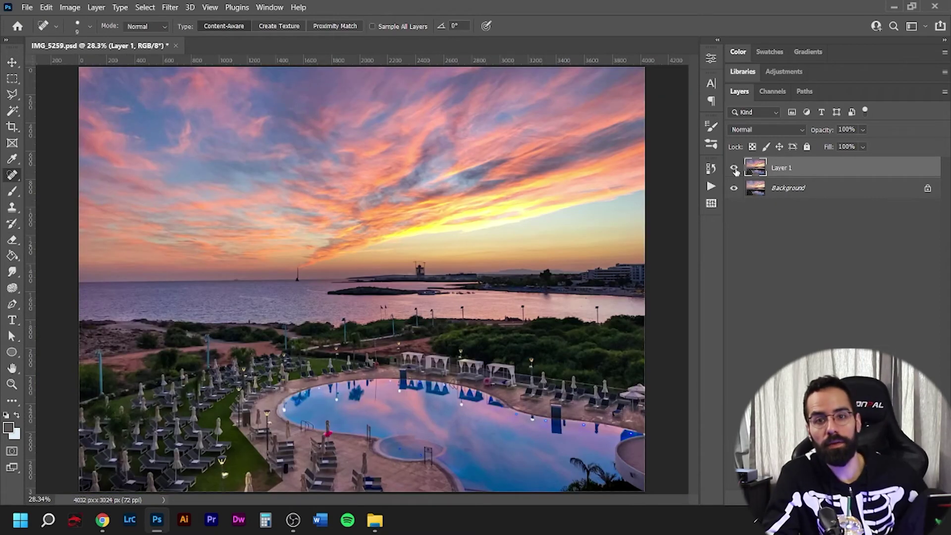
# Step: Toggle Layer 1 off and on over the Background to compare the edited pool photo with the original, and inspect the pool area closely
pyautogui.click(735, 169)
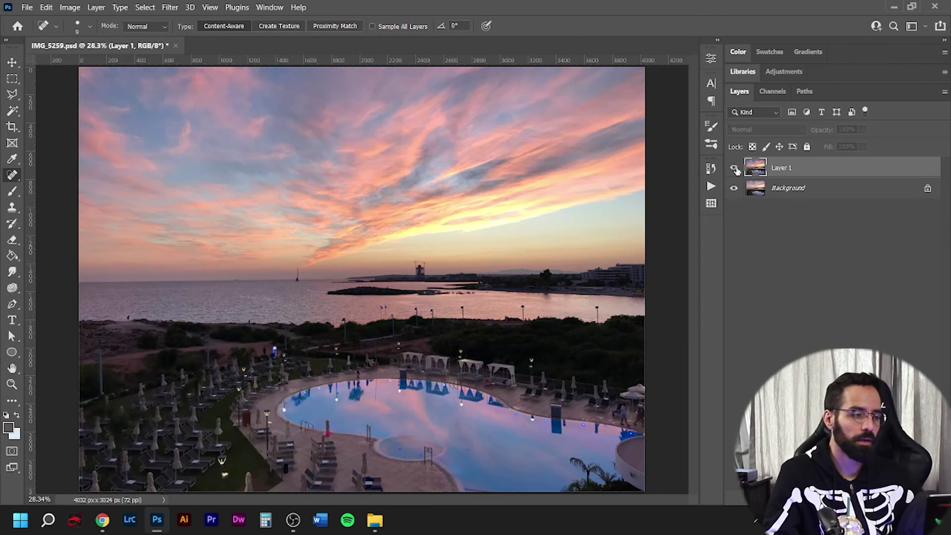
pyautogui.click(735, 169)
pyautogui.click(735, 168)
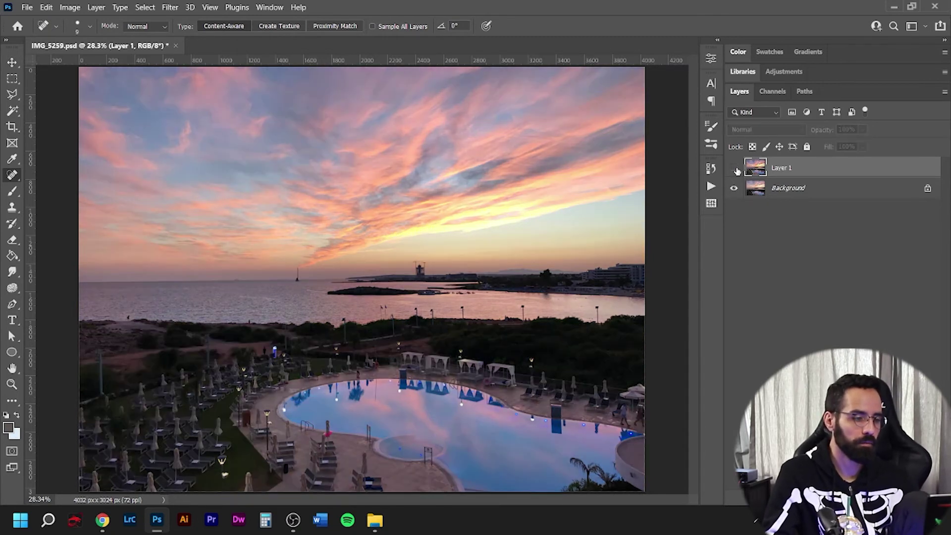
pyautogui.click(735, 169)
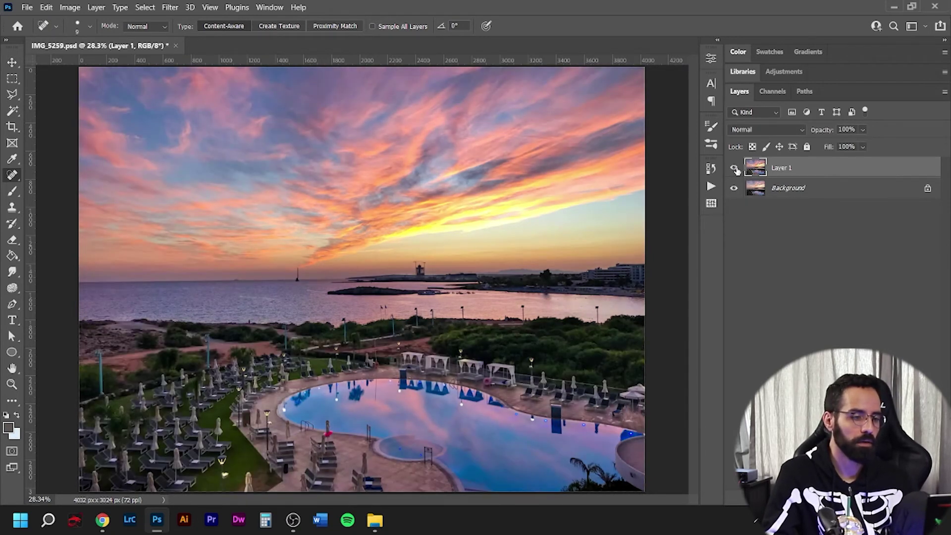
pyautogui.scroll(9, 323, 448)
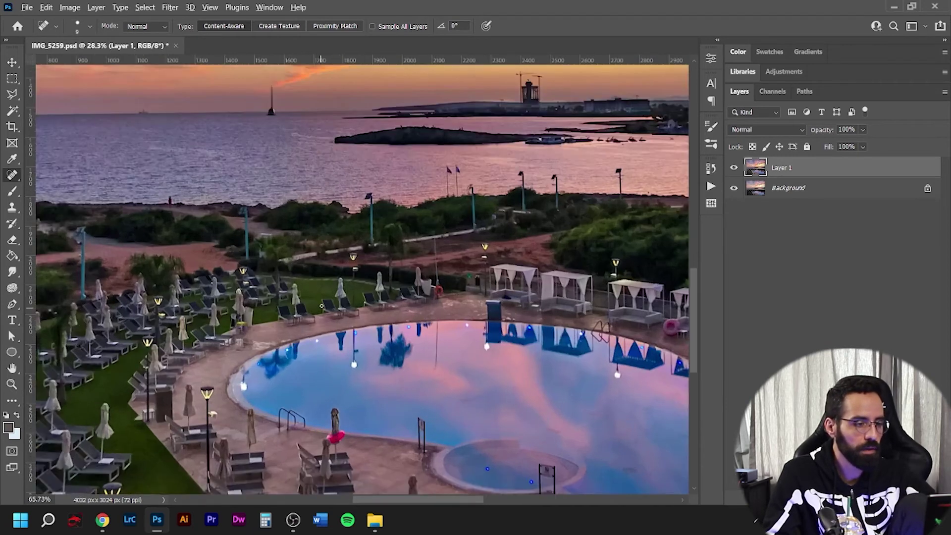
# Step: Toggle Layer 1 off and on over the lawn loungers and the near pool deck to compare the retouched details with the original
pyautogui.moveTo(255, 263); pyautogui.dragTo(387, 301)
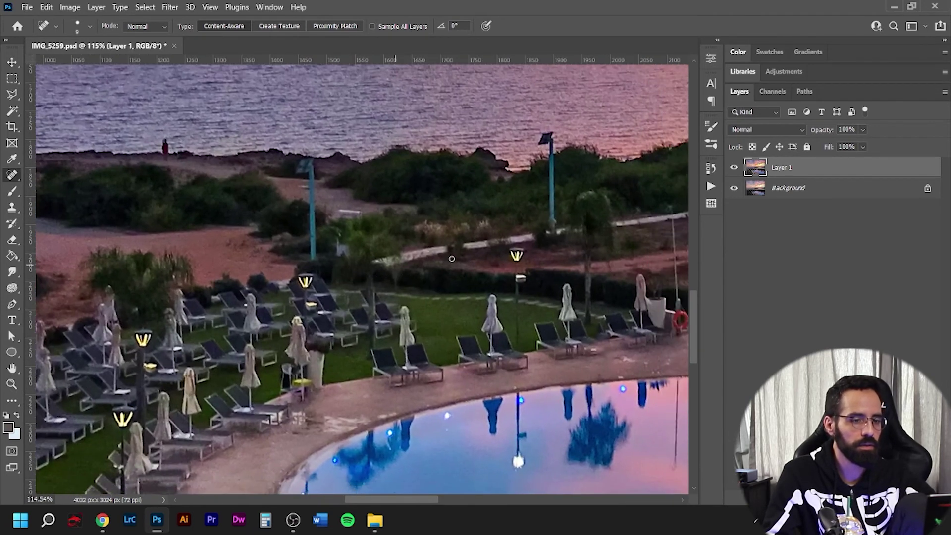
pyautogui.click(734, 168)
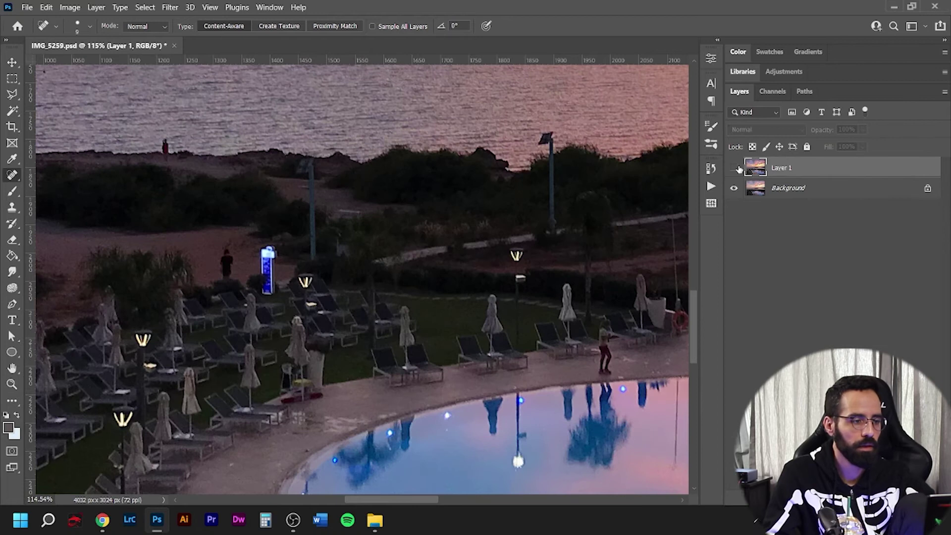
pyautogui.click(738, 168)
pyautogui.click(738, 168)
pyautogui.click(735, 168)
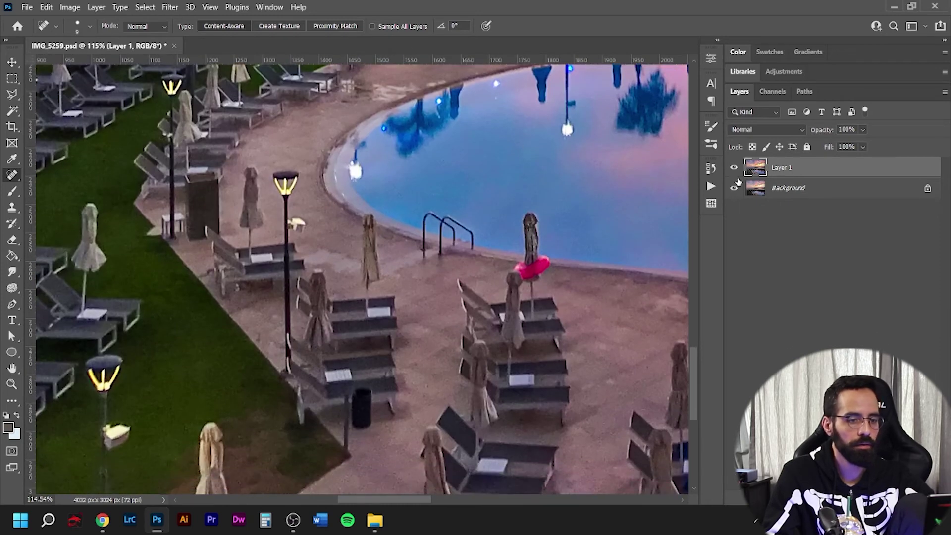
pyautogui.click(733, 168)
pyautogui.click(734, 169)
# Step: Compare the far end of the pool, around the parasols and curved wall, with and without Layer 1
pyautogui.moveTo(482, 174); pyautogui.dragTo(141, 209)
pyautogui.moveTo(594, 148); pyautogui.dragTo(251, 169)
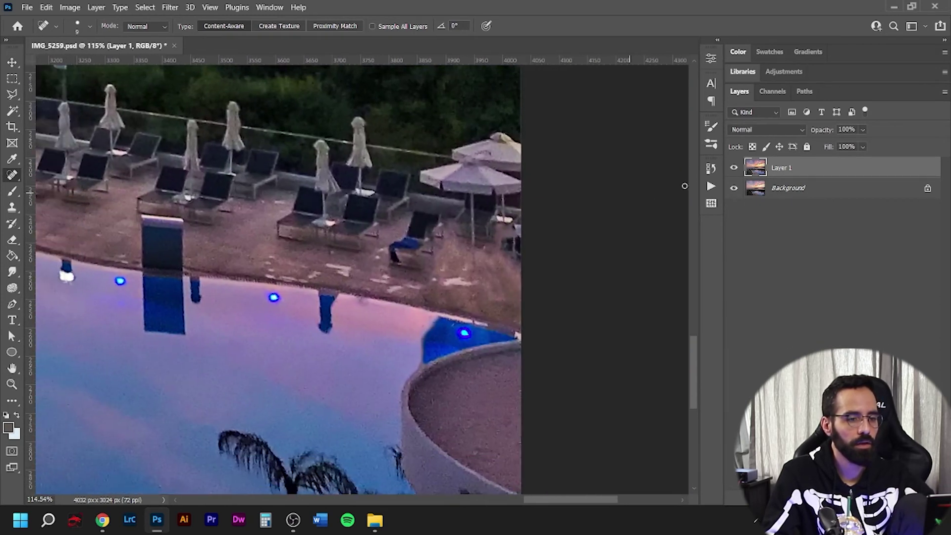
pyautogui.click(733, 168)
pyautogui.click(734, 168)
# Step: Toggle Layer 1 repeatedly over the whole pool photo to compare it with the original, and close the document
pyautogui.scroll(-8, 232, 261)
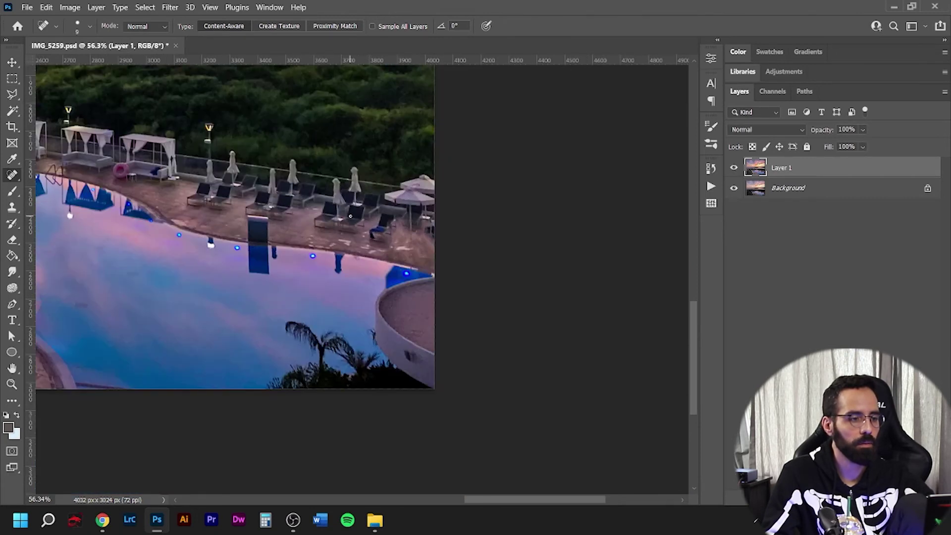
pyautogui.scroll(5, 232, 261)
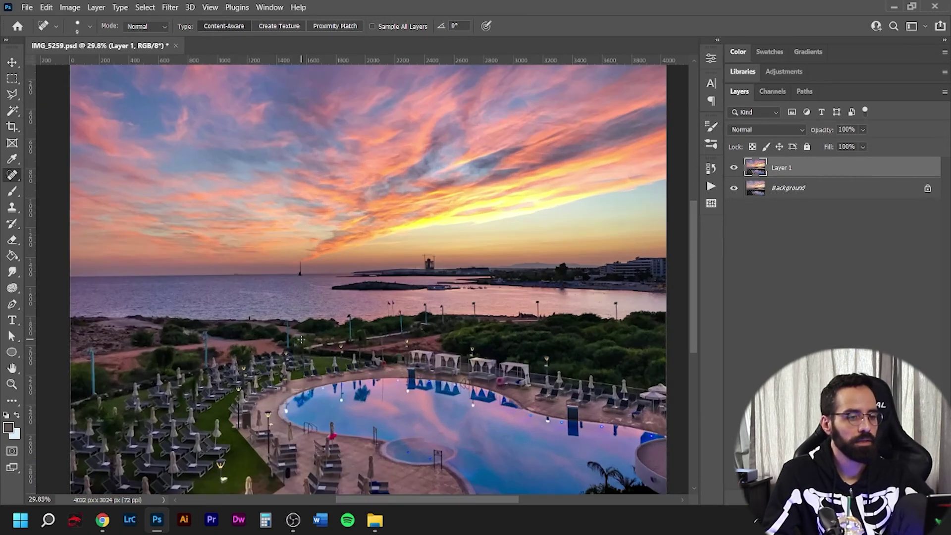
pyautogui.scroll(-1, 195, 295)
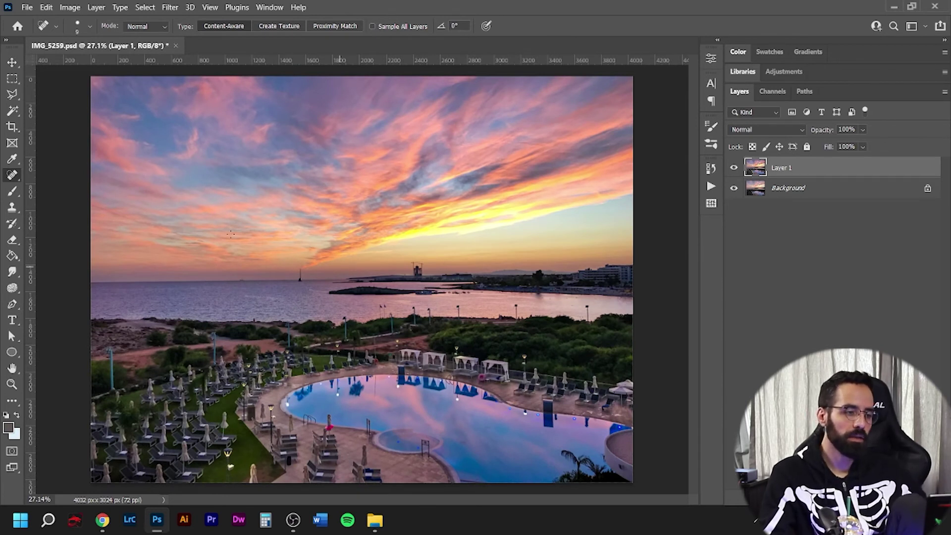
pyautogui.click(734, 168)
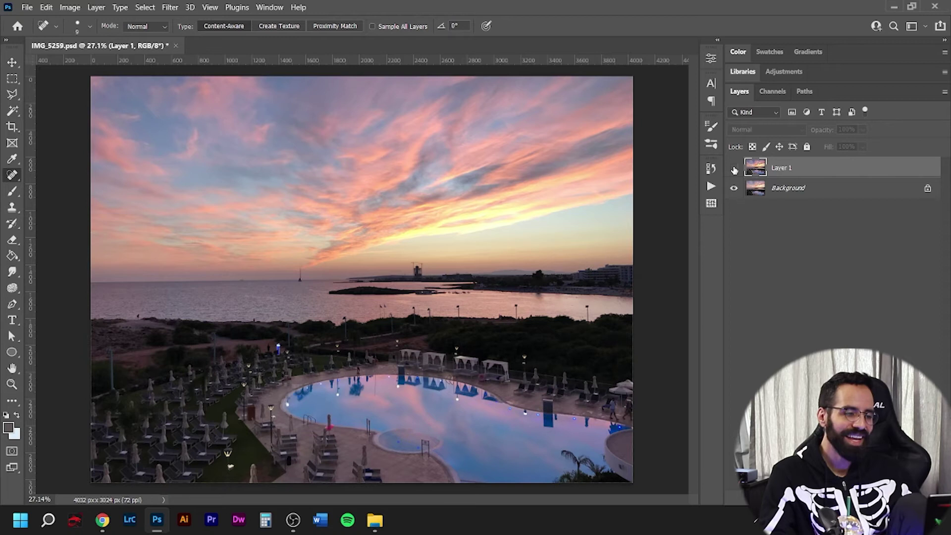
pyautogui.click(733, 169)
pyautogui.click(734, 168)
pyautogui.click(733, 168)
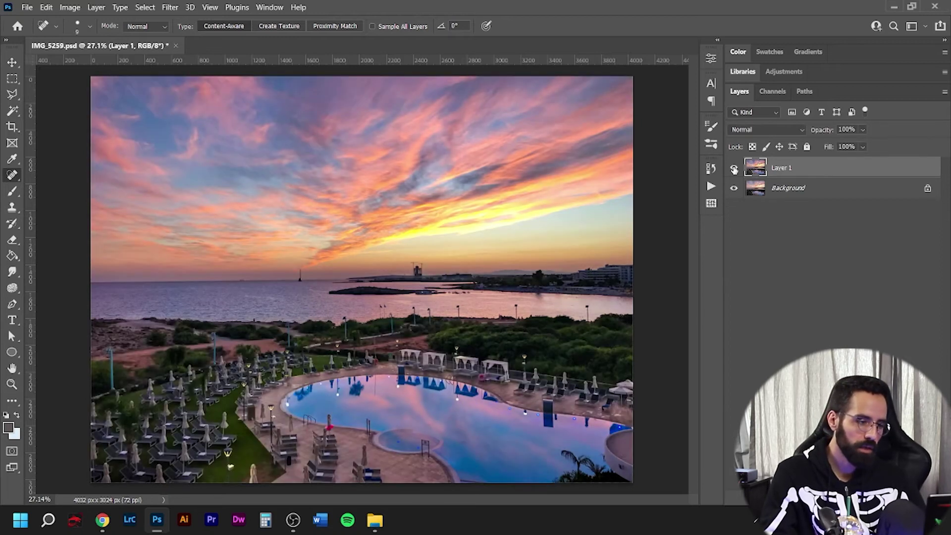
pyautogui.click(734, 169)
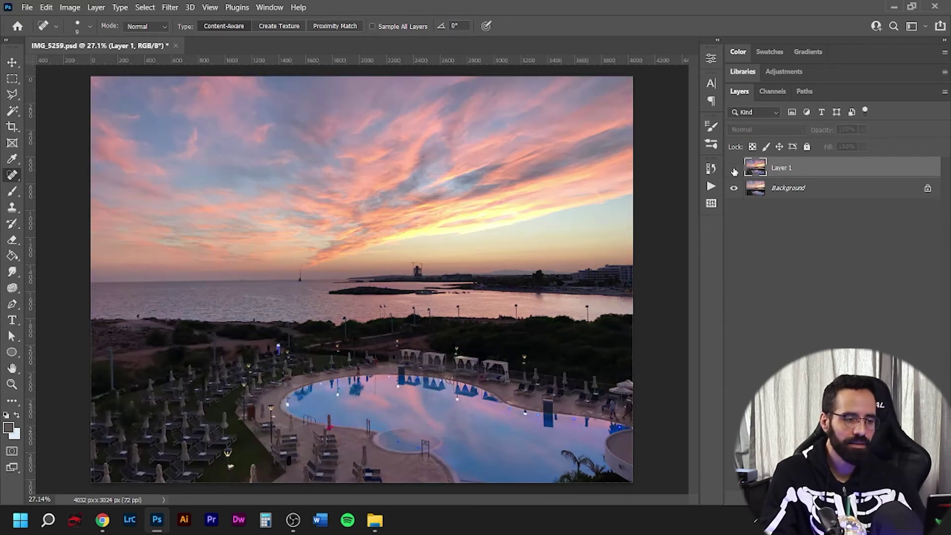
pyautogui.click(734, 169)
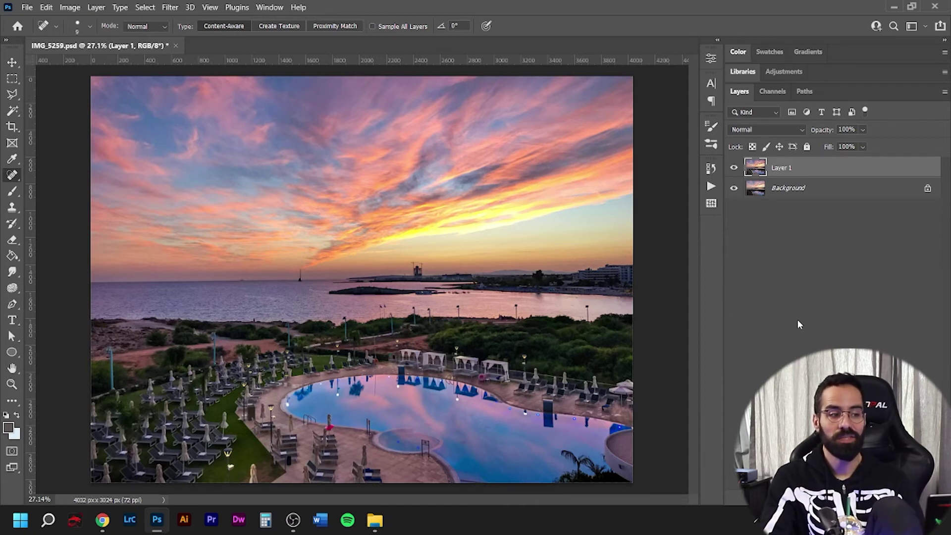
pyautogui.click(177, 46)
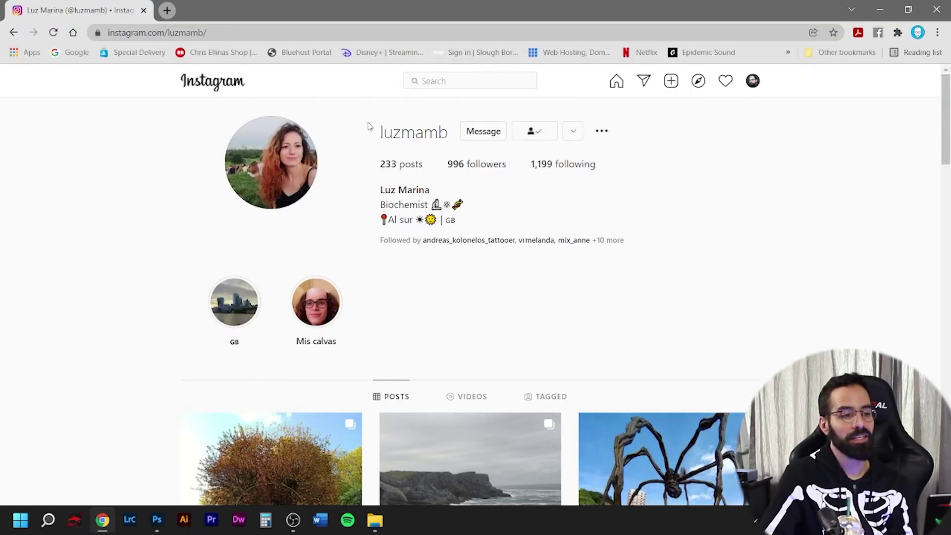
# Step: Switch to Chrome and browse the photo posts on the open Instagram profile
pyautogui.scroll(-6, 822, 282)
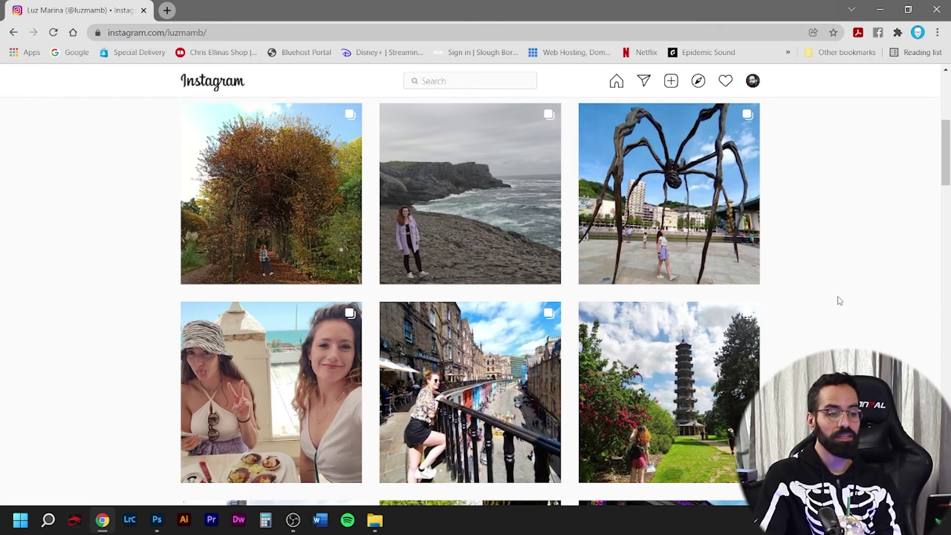
pyautogui.scroll(-5, 839, 300)
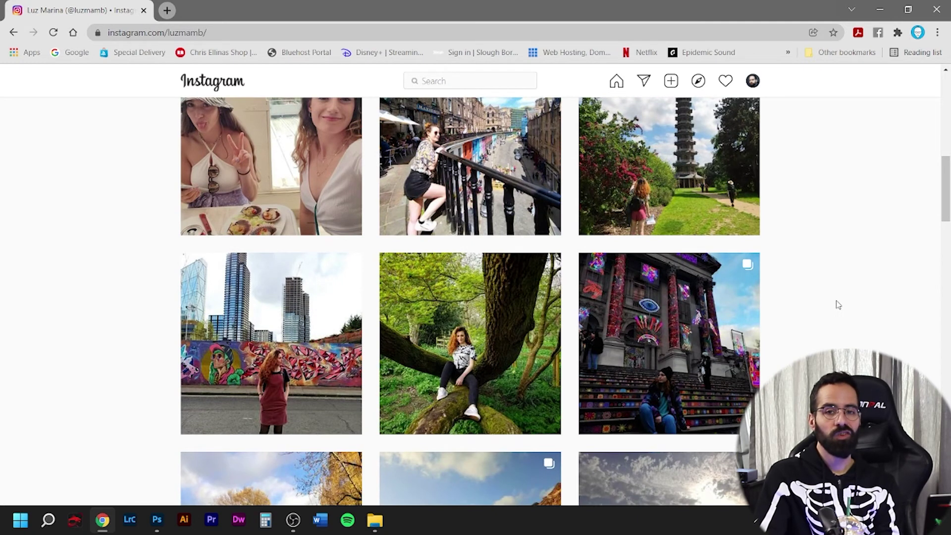
pyautogui.scroll(-5, 838, 304)
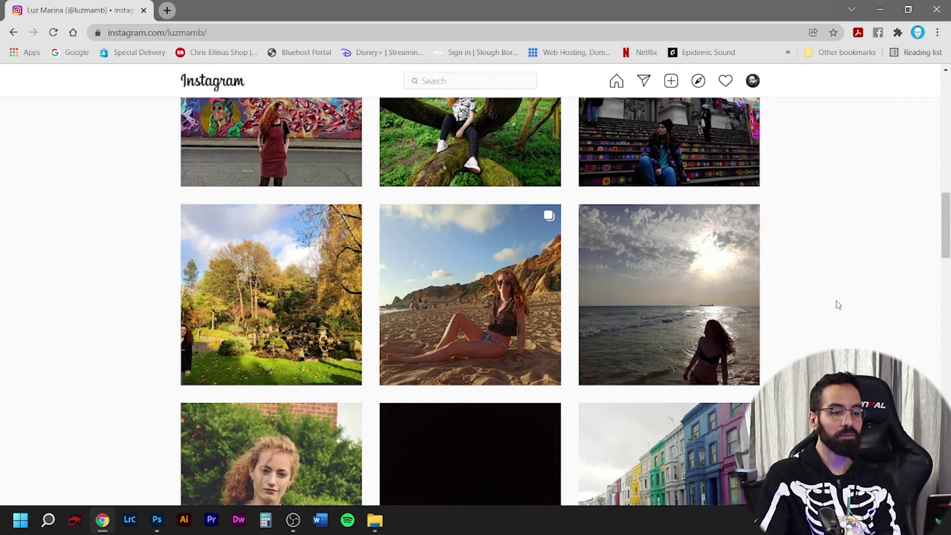
pyautogui.scroll(-5, 838, 305)
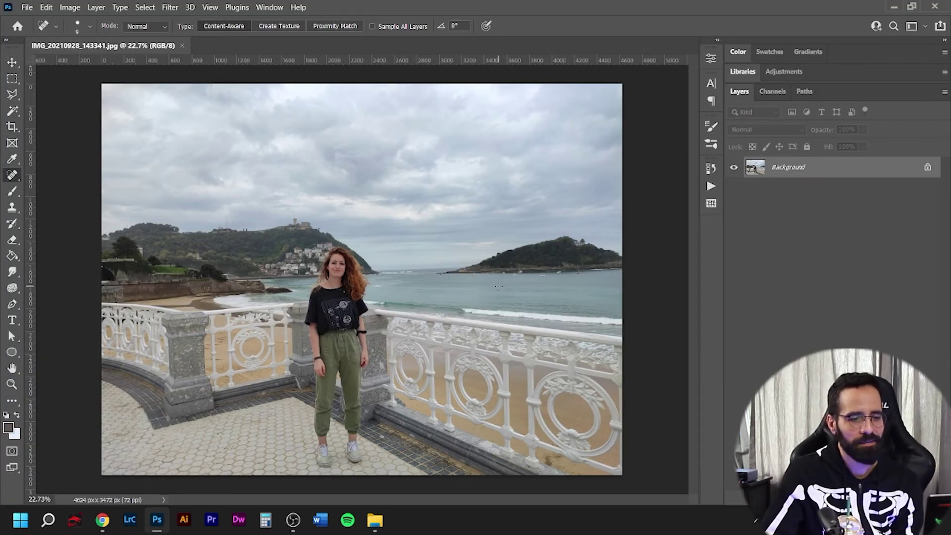
# Step: Duplicate the Background layer of the seaside promenade photo in Photoshop
pyautogui.hotkey('ctrl', 'j')
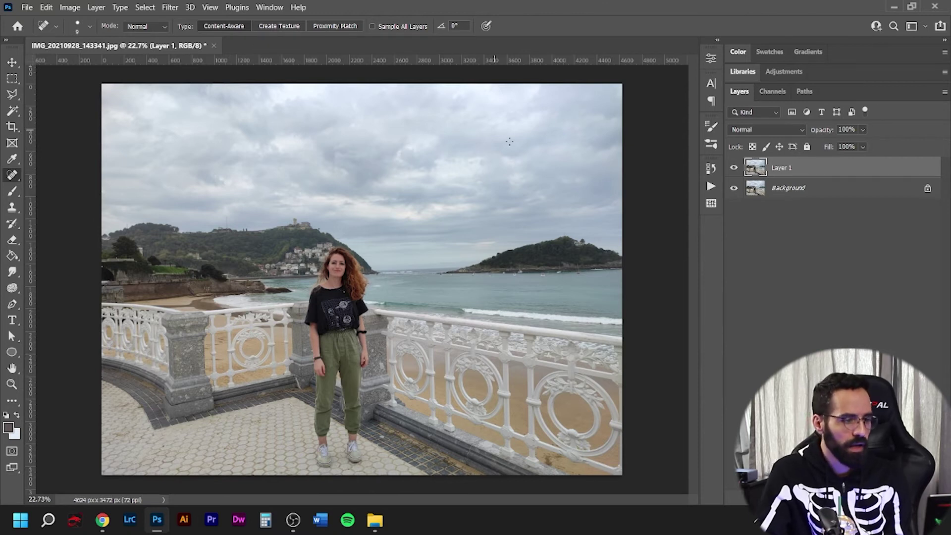
pyautogui.scroll(10, 329, 198)
# Step: Sketch a large red circle over the sky and a small mark on the woman's face with the Brush tool, and undo both strokes
pyautogui.moveTo(419, 296); pyautogui.dragTo(471, 120)
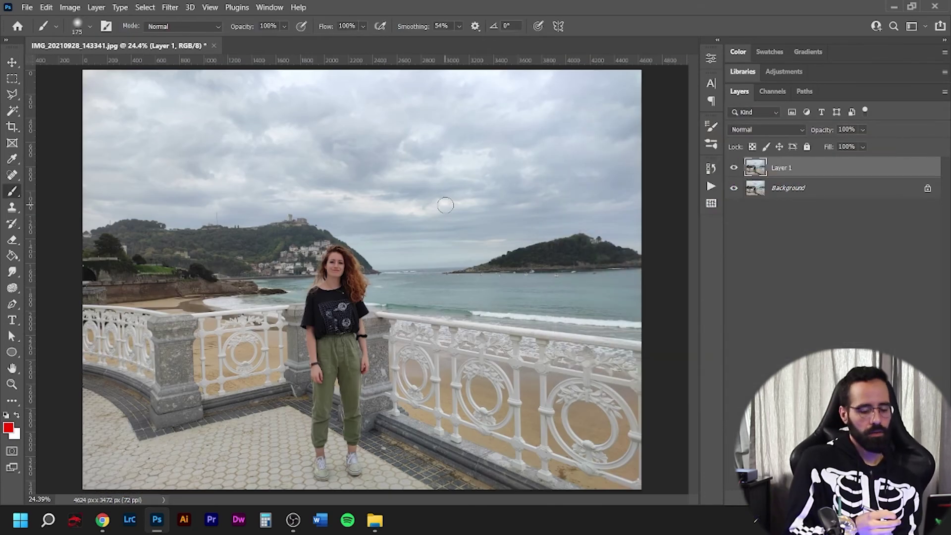
pyautogui.press('[')
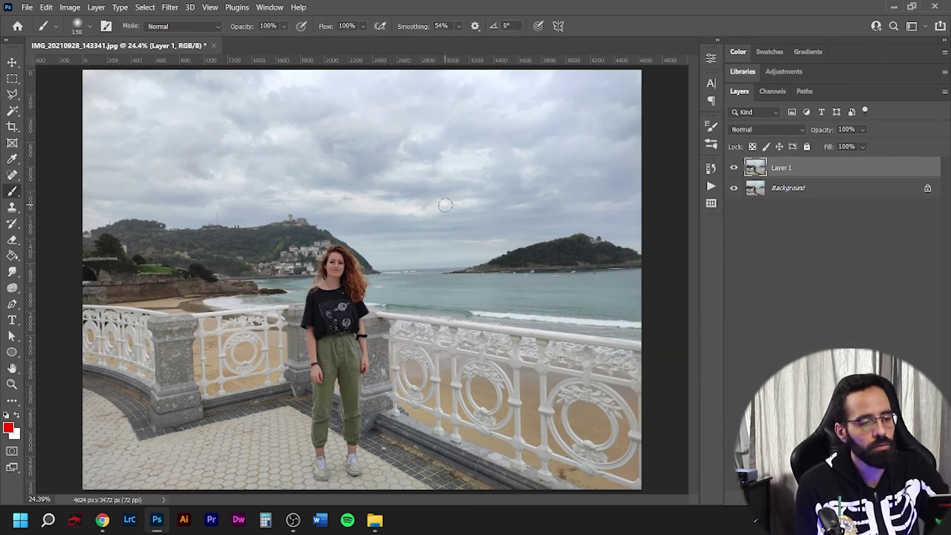
pyautogui.moveTo(352, 120)
pyautogui.mouseDown()
pyautogui.moveTo(314, 144)
pyautogui.moveTo(473, 196)
pyautogui.moveTo(404, 143)
pyautogui.mouseUp()
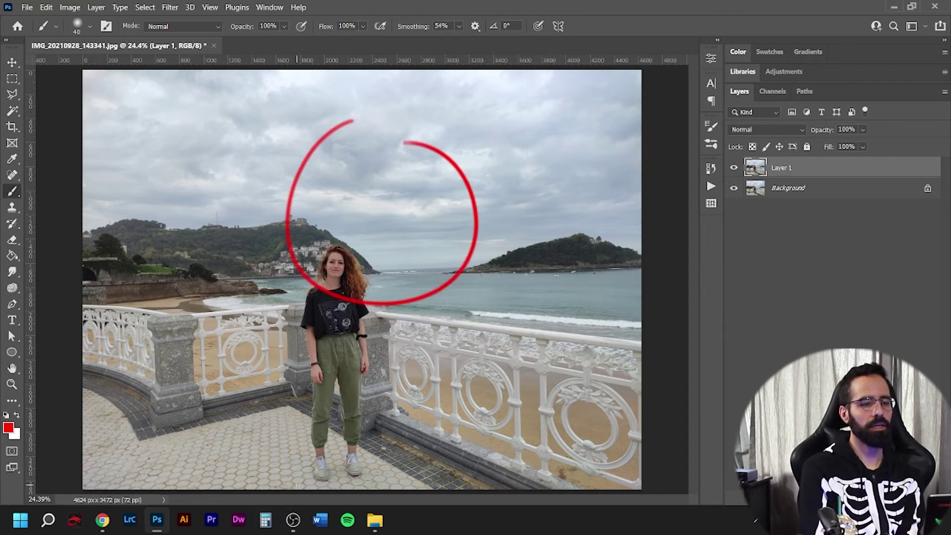
pyautogui.moveTo(330, 254)
pyautogui.mouseDown()
pyautogui.moveTo(343, 273)
pyautogui.moveTo(337, 254)
pyautogui.mouseUp()
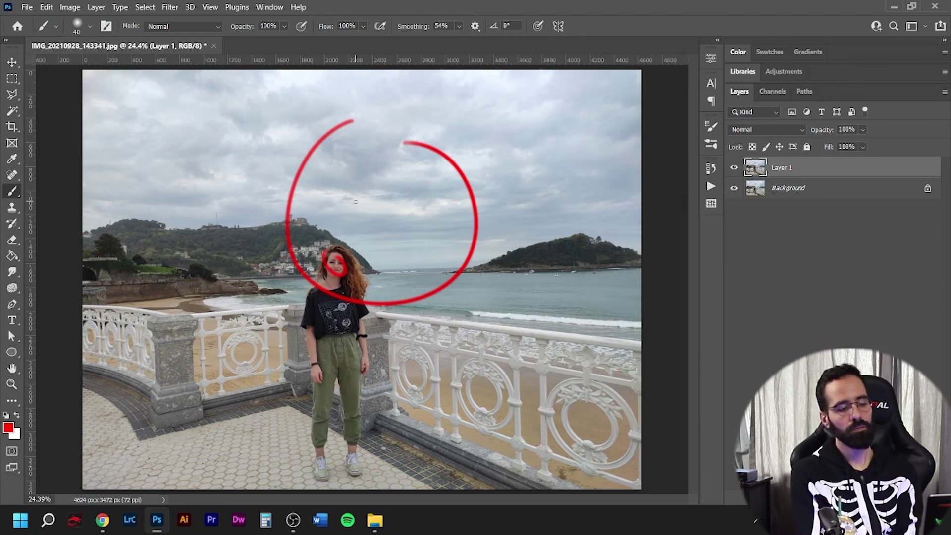
pyautogui.hotkey('ctrl', 'z')
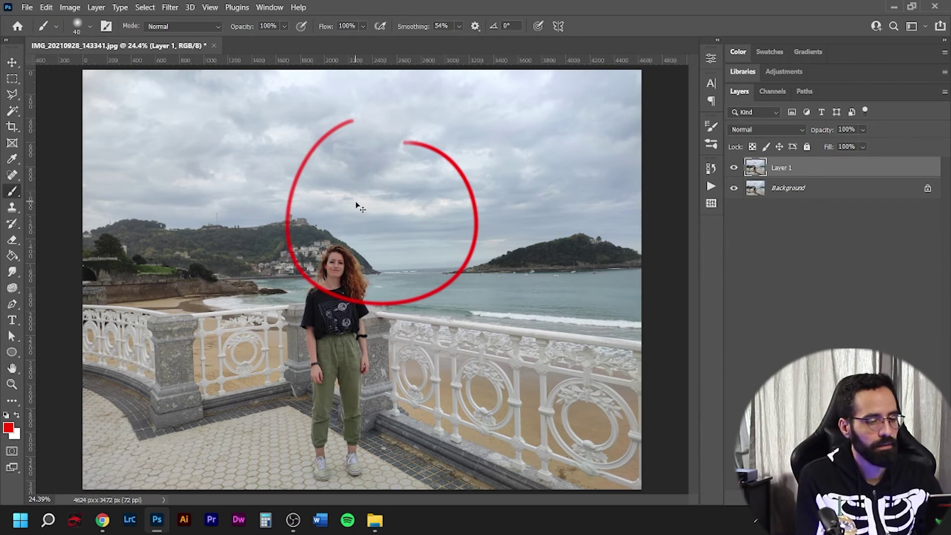
pyautogui.hotkey('ctrl', 'z')
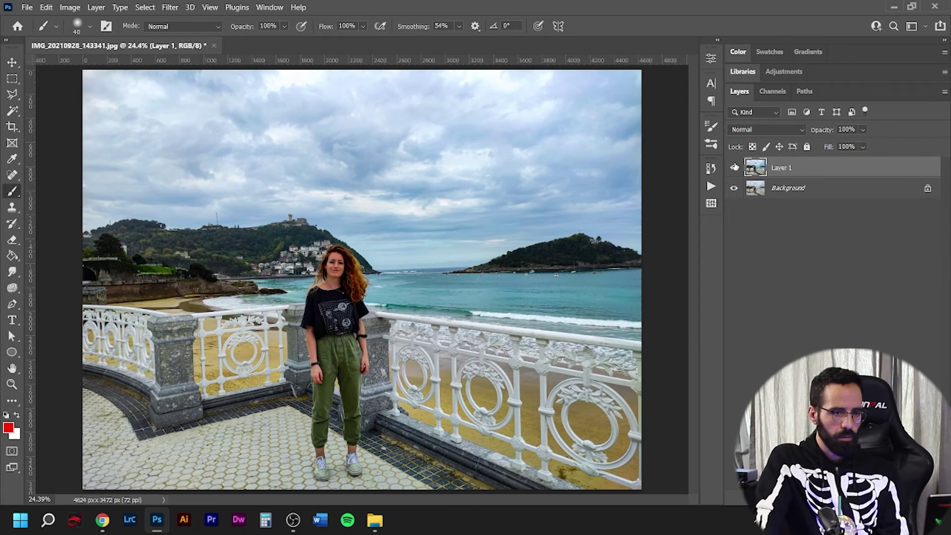
# Step: Toggle Layer 1 off and on to compare the more vivid promenade photo with its original
pyautogui.click(734, 168)
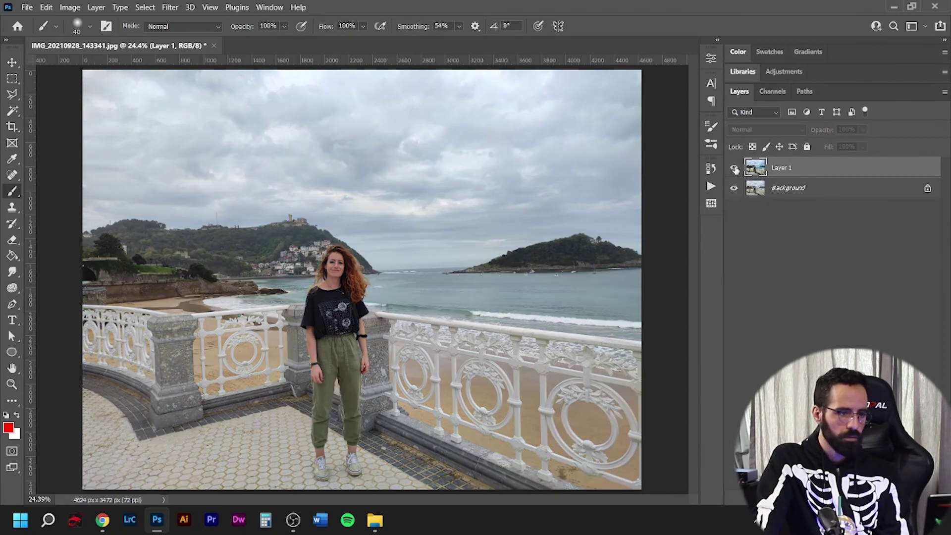
pyautogui.click(736, 169)
pyautogui.click(735, 168)
pyautogui.click(736, 168)
pyautogui.click(735, 169)
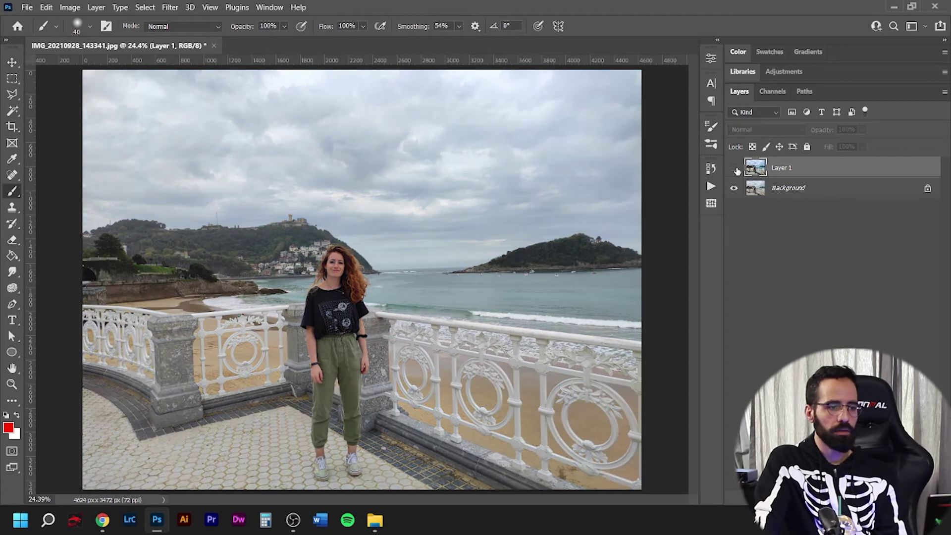
pyautogui.click(735, 169)
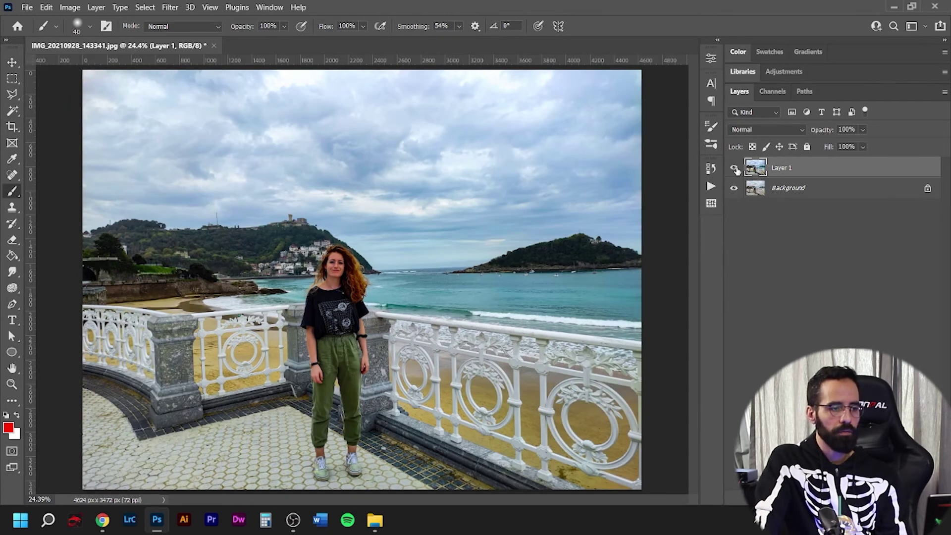
# Step: Duplicate the Background layer and move the copy above Layer 1
pyautogui.click(770, 193)
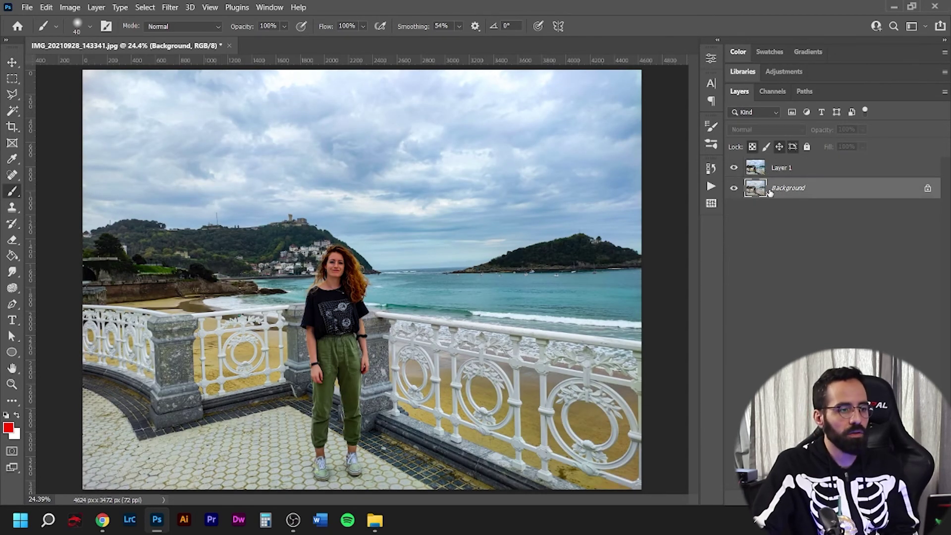
pyautogui.hotkey('ctrl', 'j')
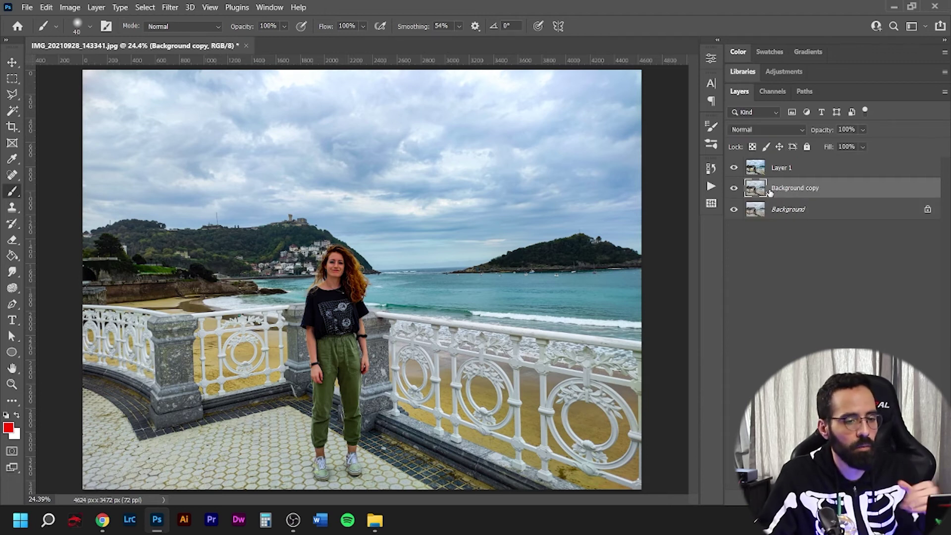
pyautogui.click(735, 168)
pyautogui.hotkey('ctrl', ']')
# Step: Apply the Camera Raw Filter to the Background copy layer
pyautogui.click(146, 7)
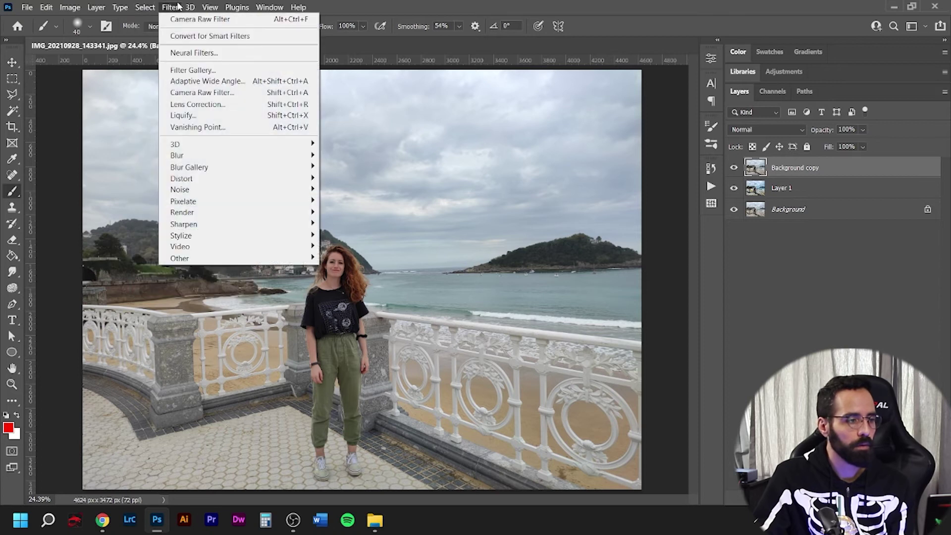
pyautogui.moveTo(208, 11)
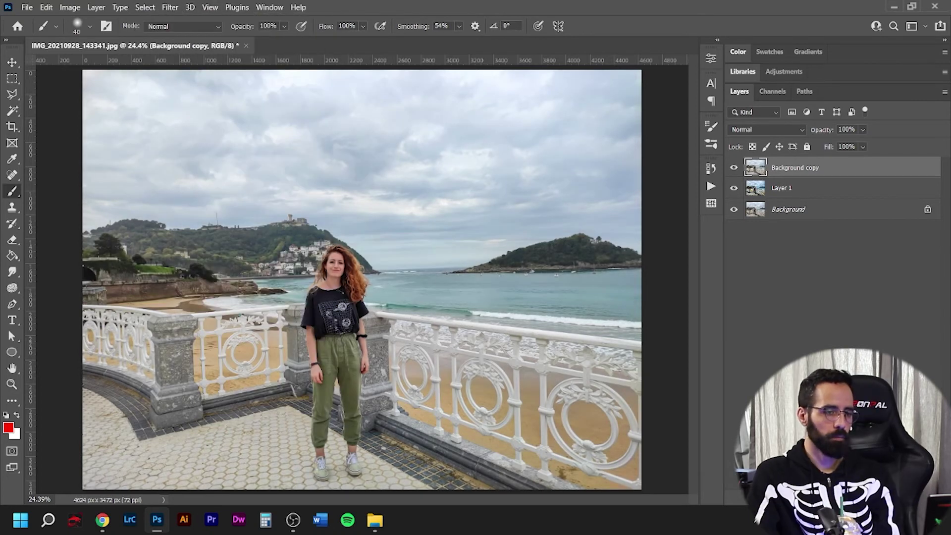
pyautogui.click(819, 499)
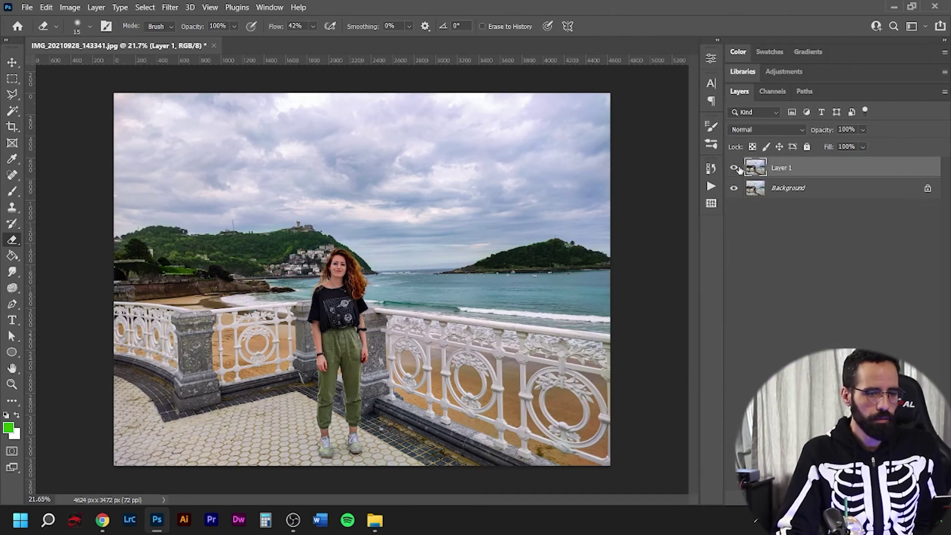
# Step: Switch Layer 1 off and on several times to compare the finished promenade edit with the untouched Background
pyautogui.click(735, 169)
pyautogui.click(735, 169)
pyautogui.click(734, 169)
pyautogui.click(734, 169)
pyautogui.click(734, 169)
pyautogui.click(734, 168)
pyautogui.click(735, 168)
pyautogui.click(734, 168)
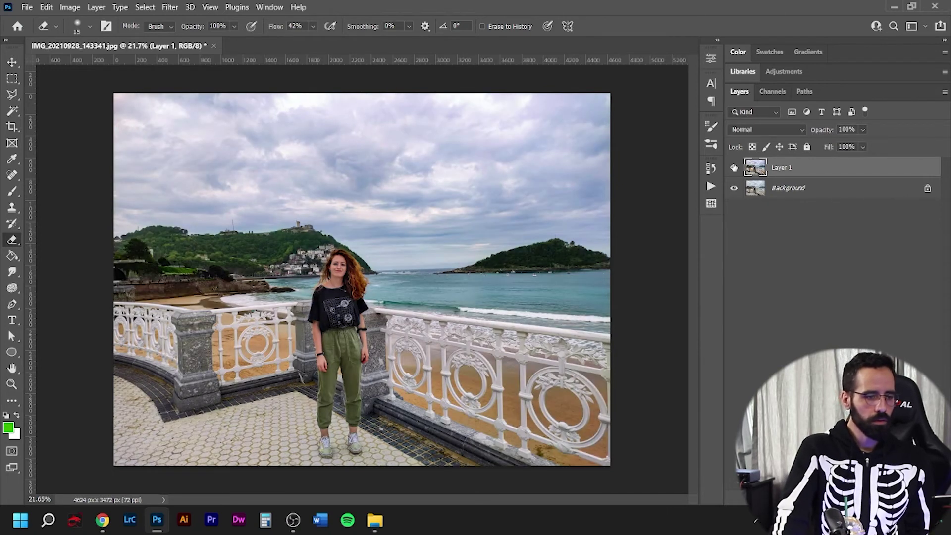
pyautogui.click(735, 169)
pyautogui.click(734, 168)
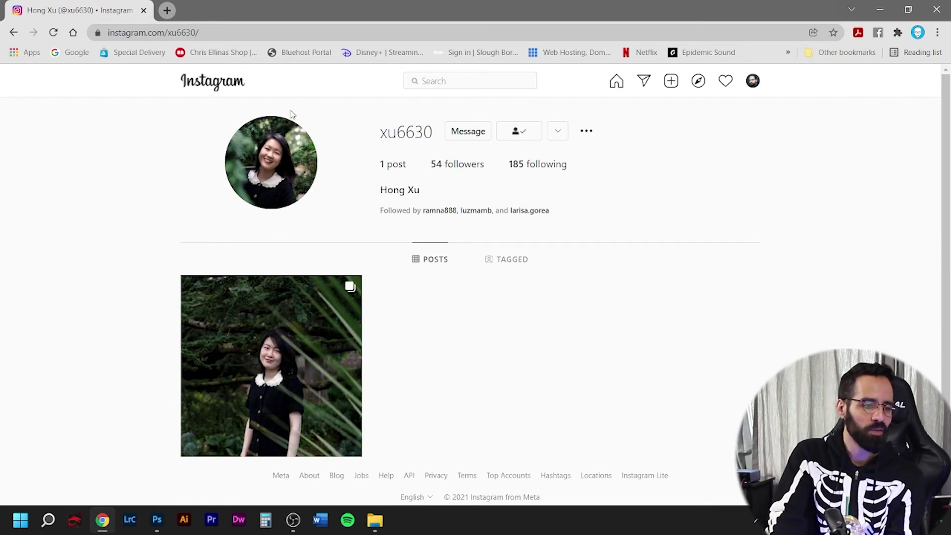
# Step: Open the contributor's Instagram post and look through several of its carousel photos before closing it
pyautogui.click(302, 322)
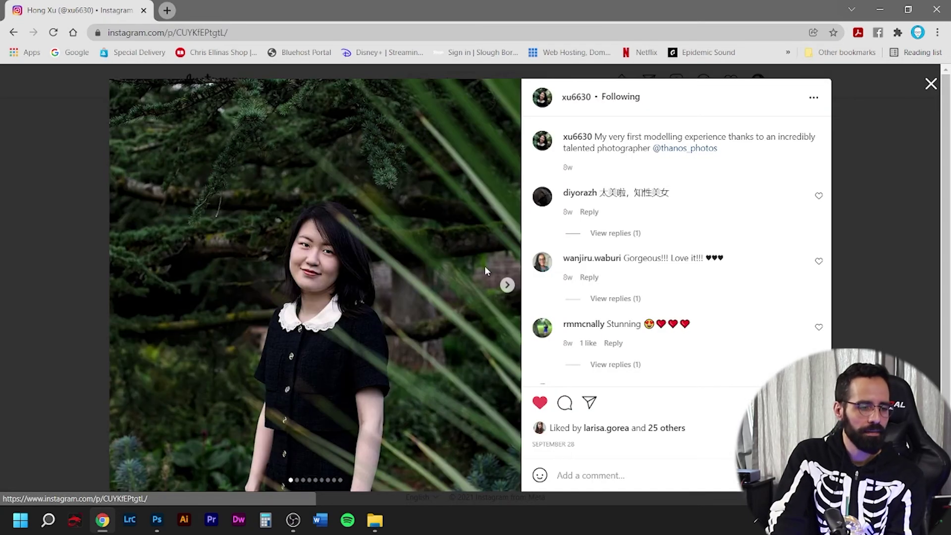
pyautogui.click(508, 288)
pyautogui.click(507, 287)
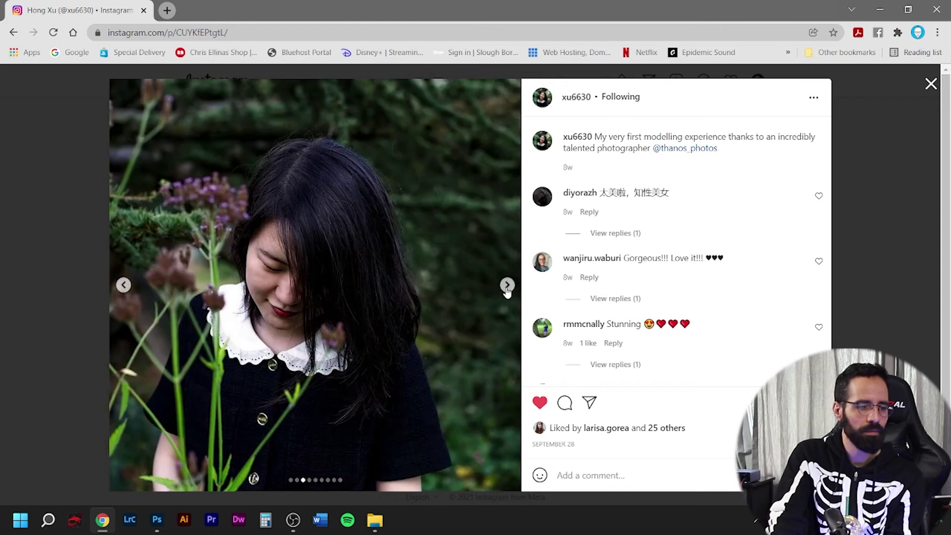
pyautogui.click(508, 286)
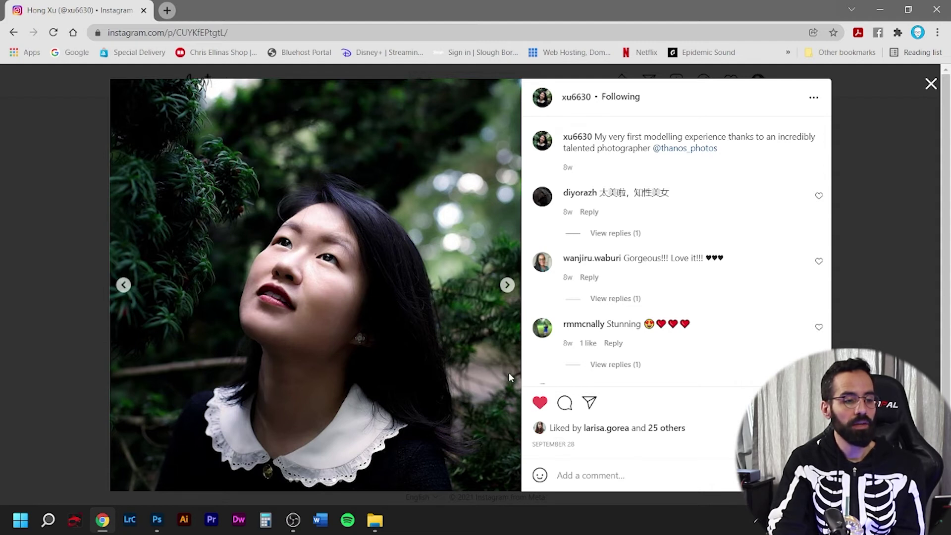
pyautogui.click(932, 85)
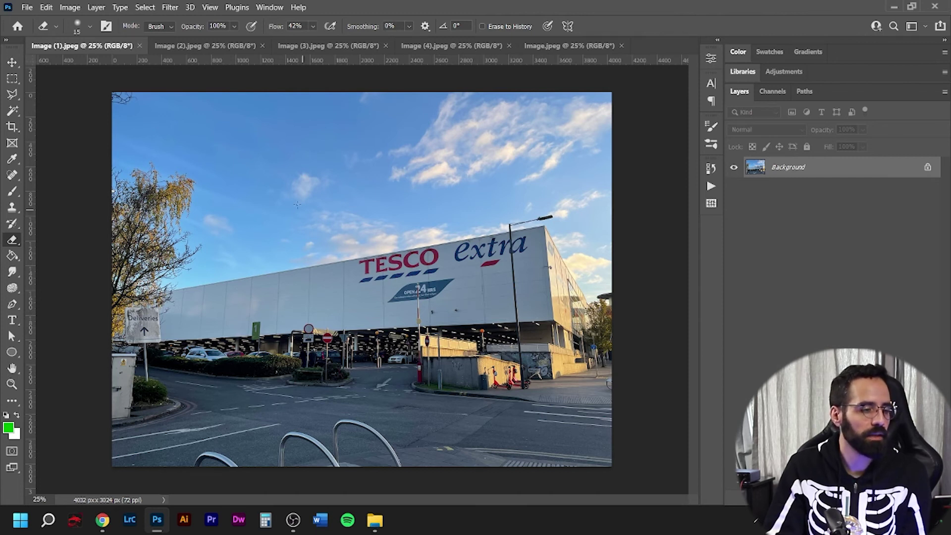
# Step: Mark the distracting ceiling areas in Image (2).jpeg with diagonal red strokes using a 50 px brush
pyautogui.hotkey('ctrl', 'Tab')
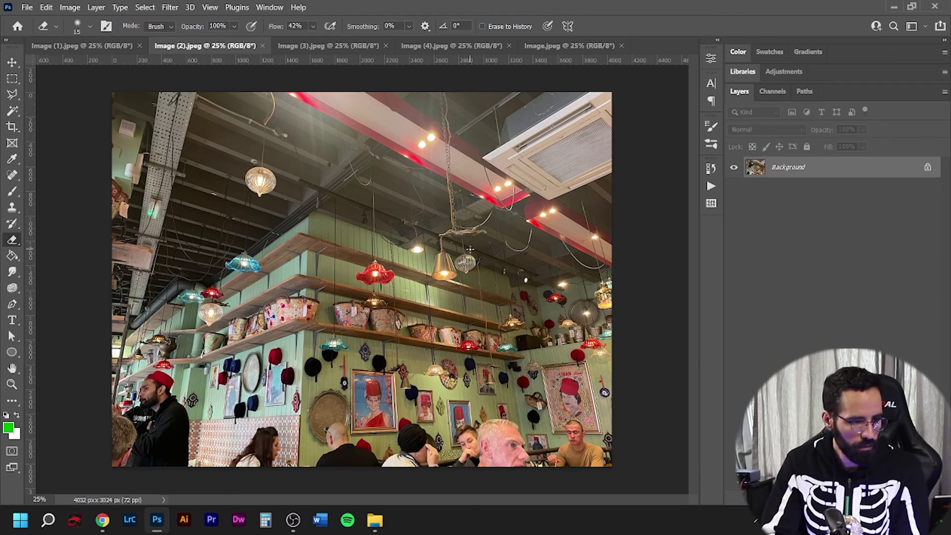
pyautogui.press('b')
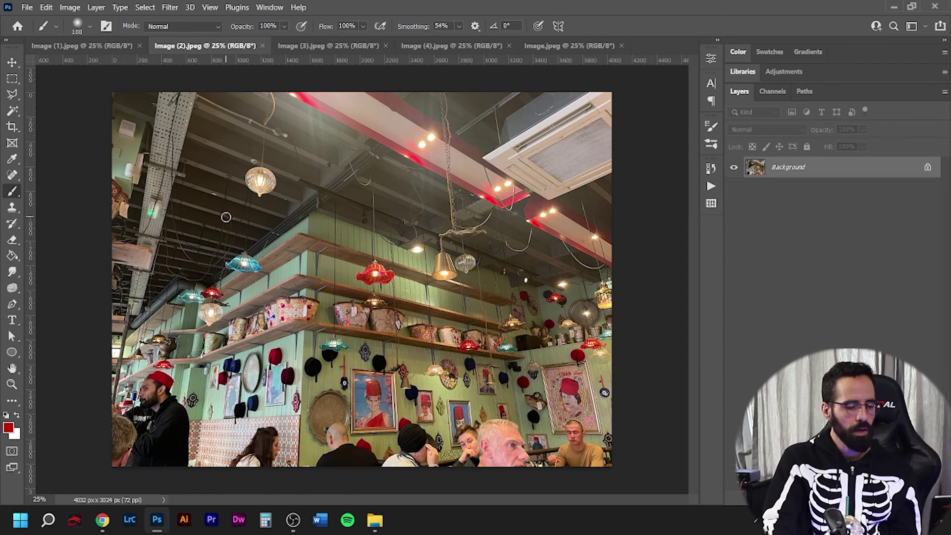
pyautogui.press('[')
pyautogui.press('[')
pyautogui.press('[')
pyautogui.press('[')
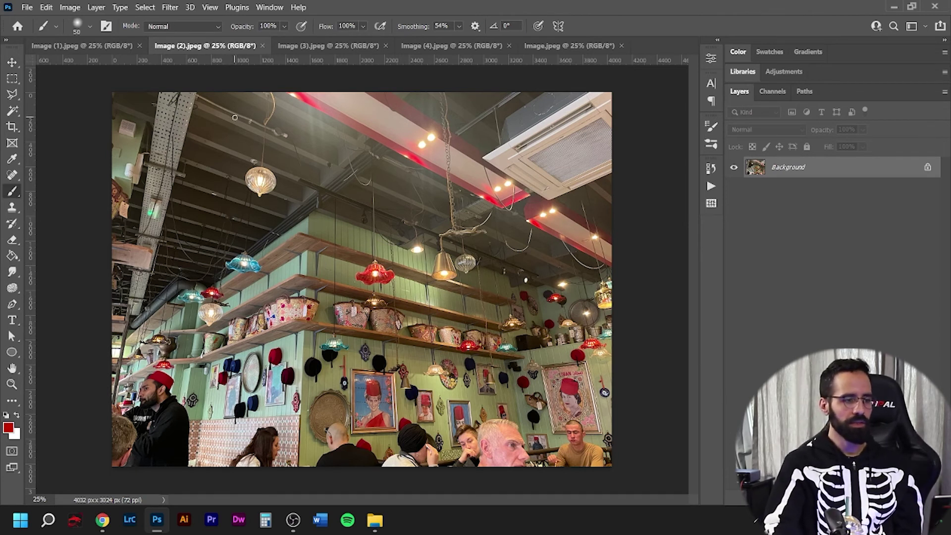
pyautogui.moveTo(176, 94); pyautogui.dragTo(123, 141)
pyautogui.moveTo(185, 156); pyautogui.dragTo(258, 93)
pyautogui.moveTo(313, 115); pyautogui.dragTo(191, 218)
pyautogui.moveTo(277, 188); pyautogui.dragTo(189, 264)
pyautogui.moveTo(203, 210); pyautogui.dragTo(158, 260)
pyautogui.moveTo(488, 93); pyautogui.dragTo(417, 149)
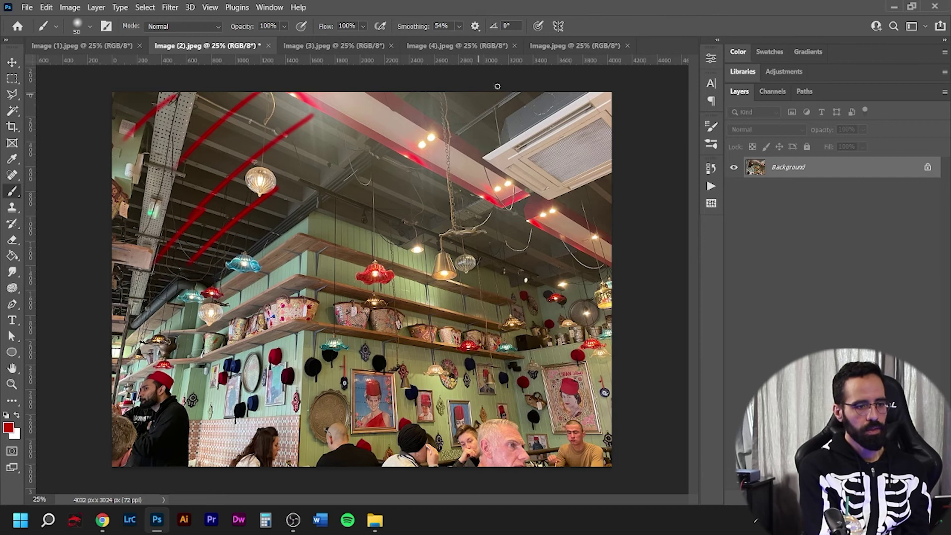
pyautogui.moveTo(520, 128); pyautogui.dragTo(458, 179)
pyautogui.moveTo(611, 177); pyautogui.dragTo(565, 220)
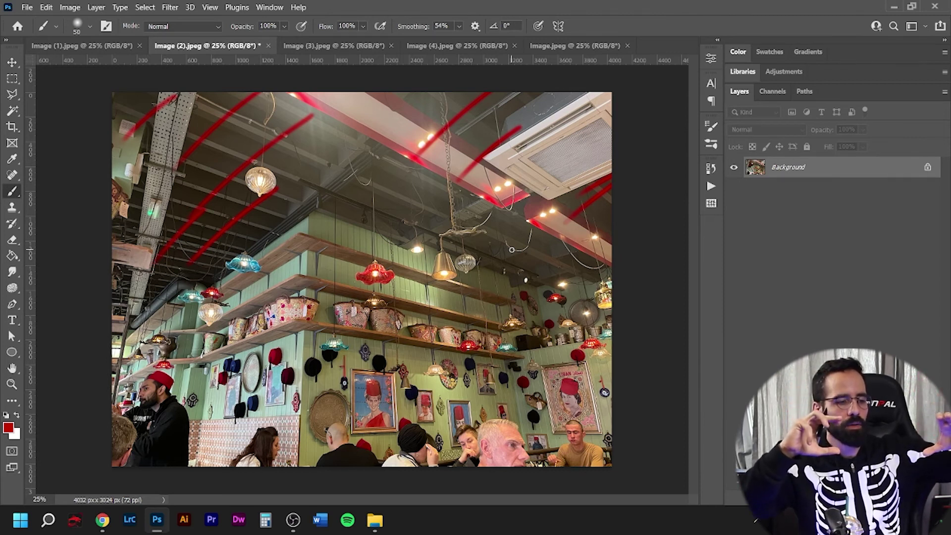
# Step: Try a crop of Image (2).jpeg that cuts off most of the ceiling and extends the frame below the diners, and discard it
pyautogui.press('c')
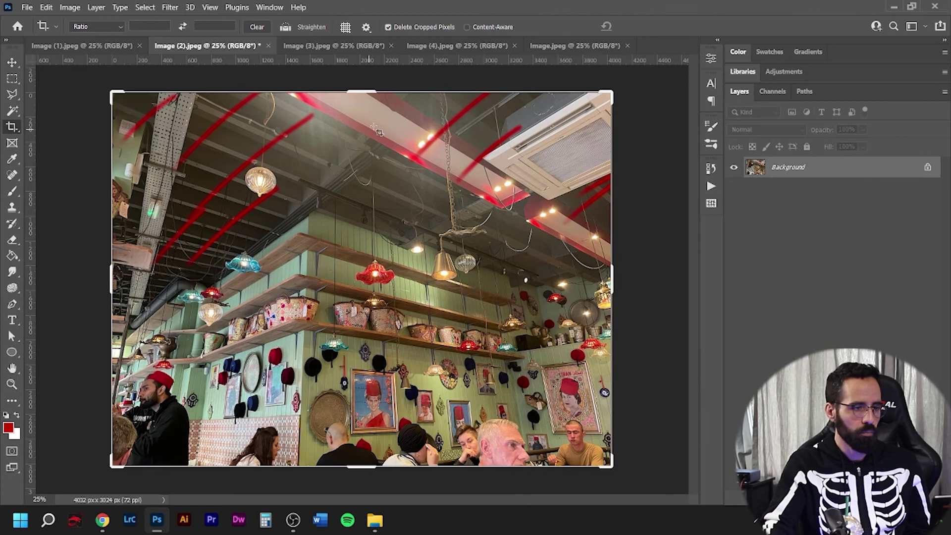
pyautogui.moveTo(363, 93); pyautogui.dragTo(356, 181)
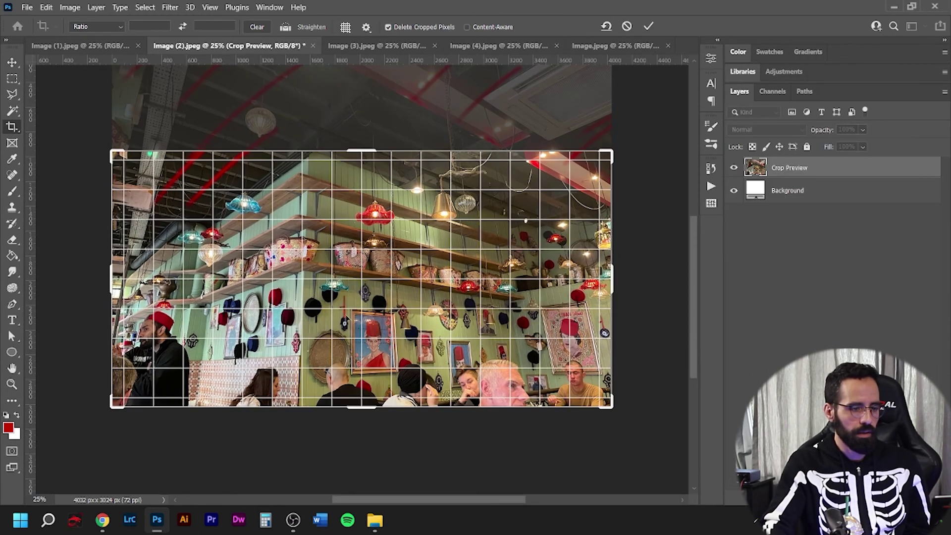
pyautogui.moveTo(363, 413); pyautogui.dragTo(340, 468)
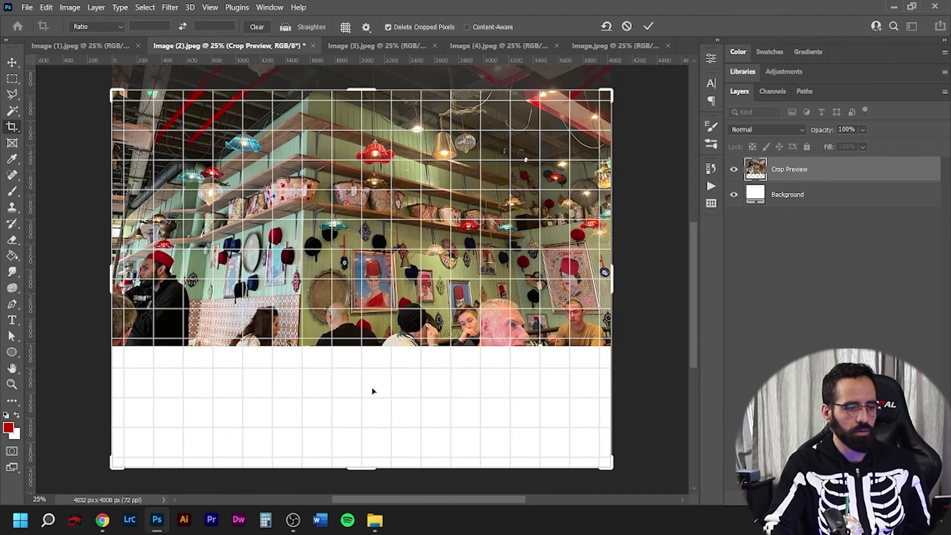
pyautogui.moveTo(365, 468); pyautogui.dragTo(366, 437)
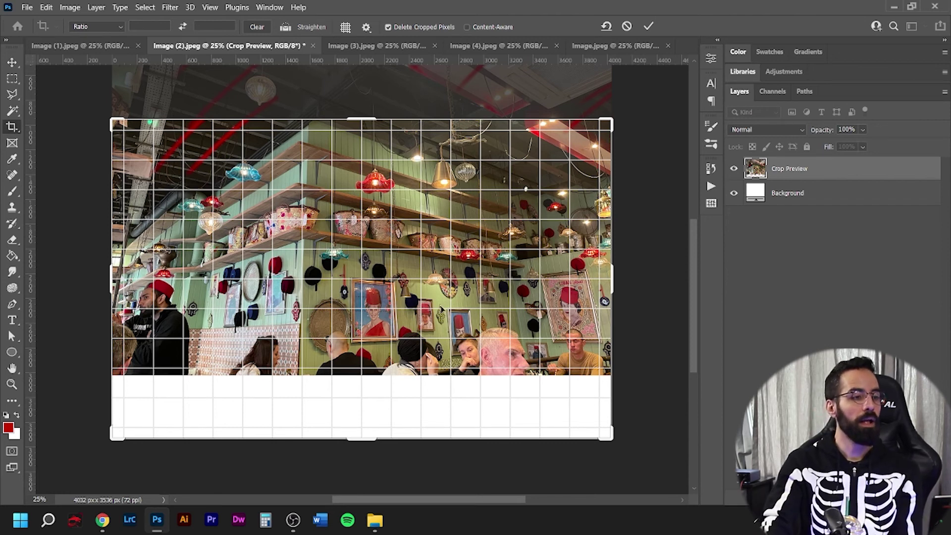
pyautogui.press('Escape')
# Step: On a new layer in Image (3).jpeg, paint four red leading lines converging on the far end of the street
pyautogui.click(315, 51)
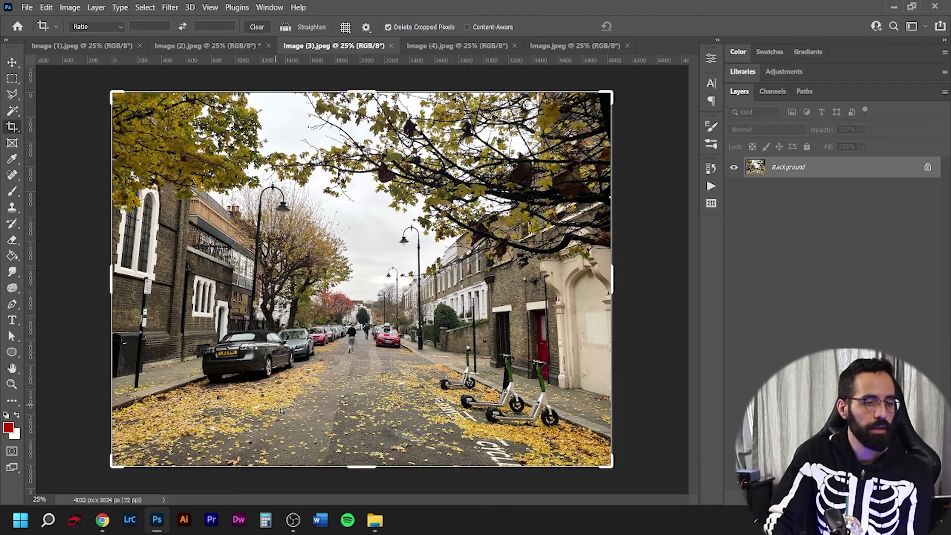
pyautogui.click(913, 498)
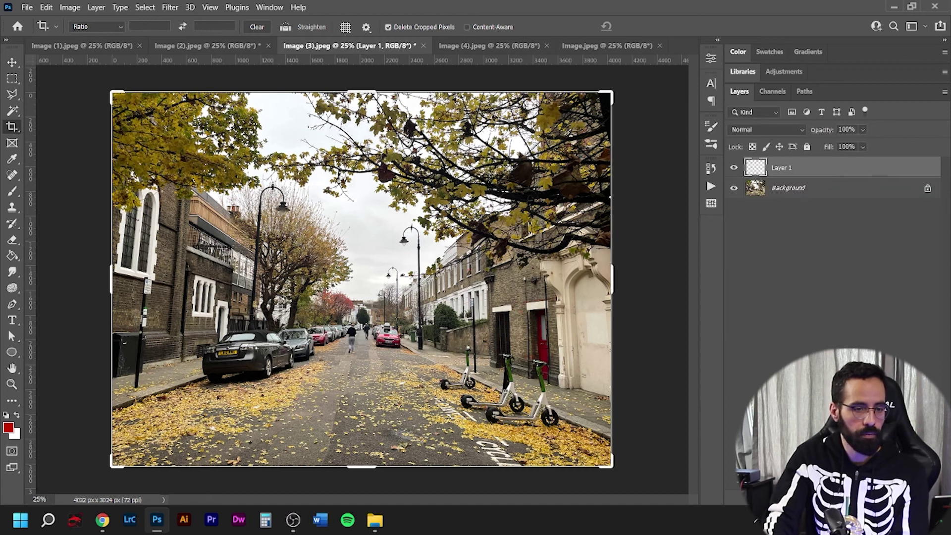
pyautogui.click(13, 191)
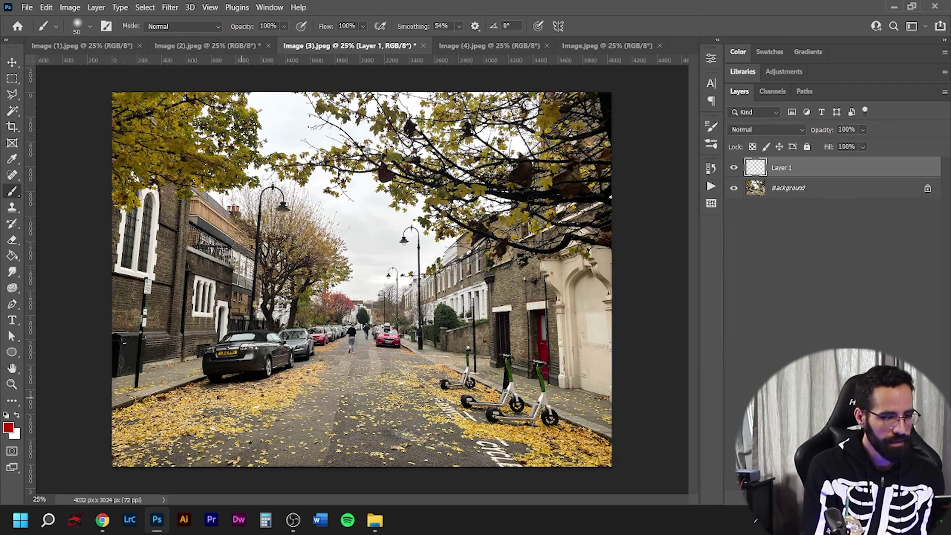
pyautogui.moveTo(113, 409)
pyautogui.mouseDown()
pyautogui.moveTo(374, 312)
pyautogui.moveTo(458, 378)
pyautogui.moveTo(615, 453)
pyautogui.mouseUp()
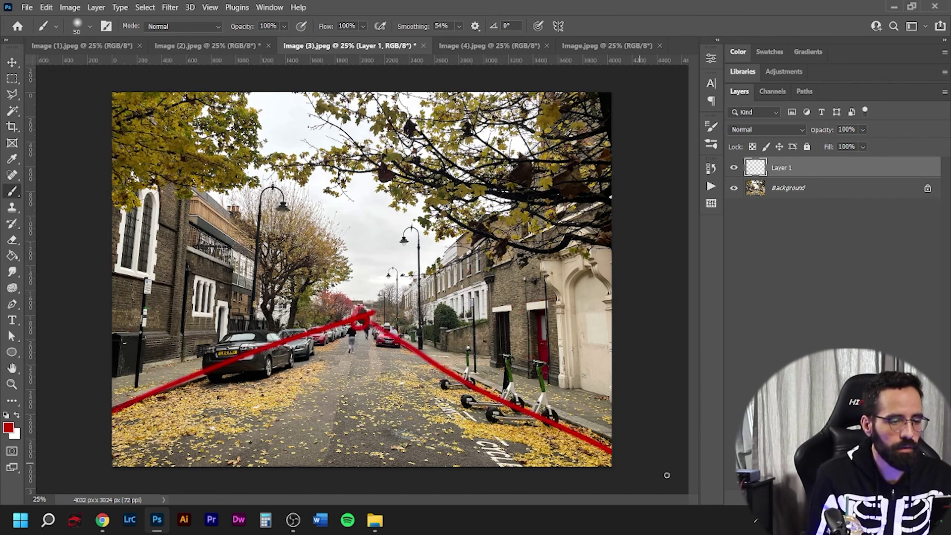
pyautogui.moveTo(114, 124); pyautogui.dragTo(372, 315)
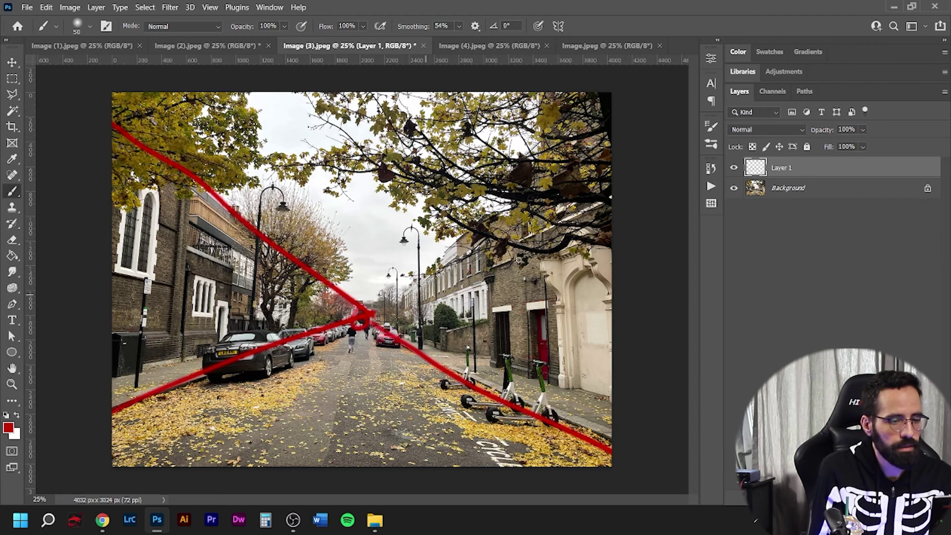
pyautogui.moveTo(622, 151)
pyautogui.mouseDown()
pyautogui.moveTo(531, 203)
pyautogui.moveTo(366, 324)
pyautogui.moveTo(396, 310)
pyautogui.mouseUp()
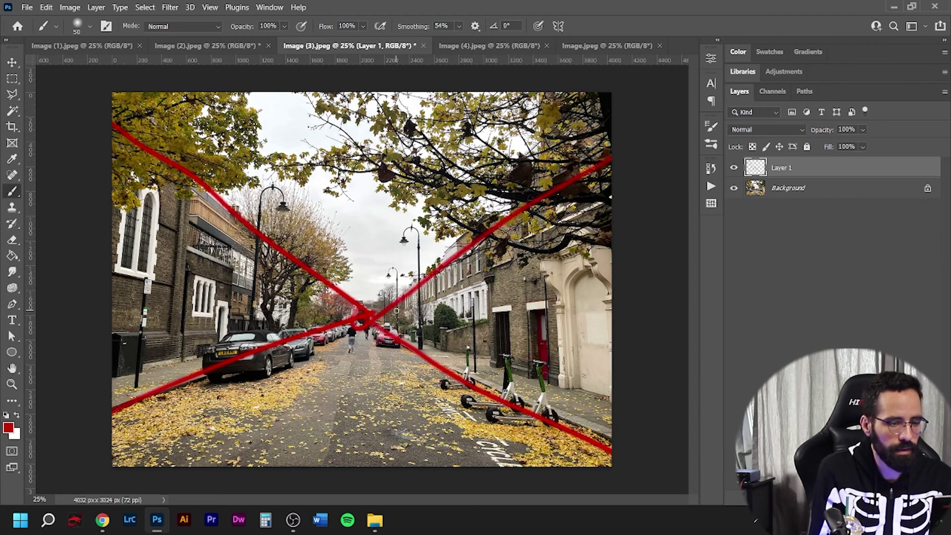
# Step: With guides through the image centre, circle the walking man on Layer 2 and sketch a larger red oval around him reaching down the road
pyautogui.press('c')
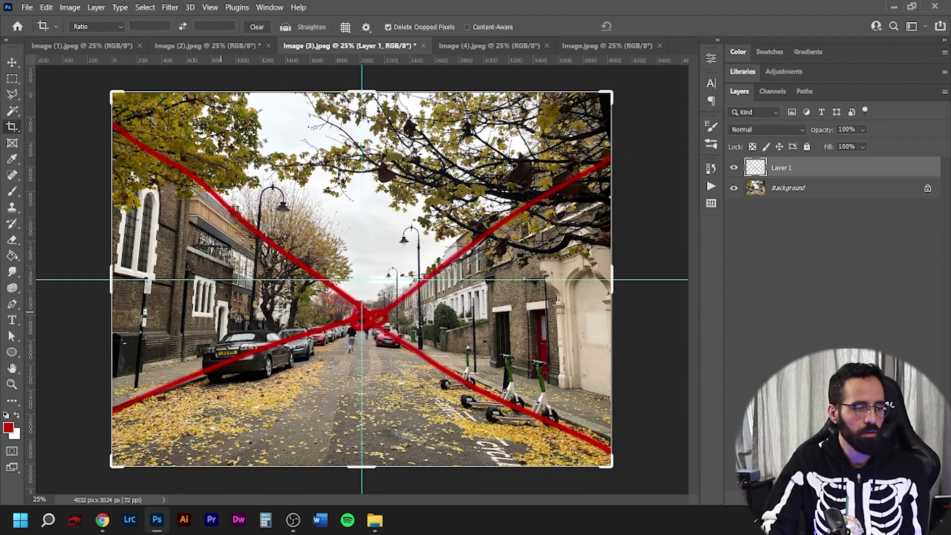
pyautogui.click(12, 62)
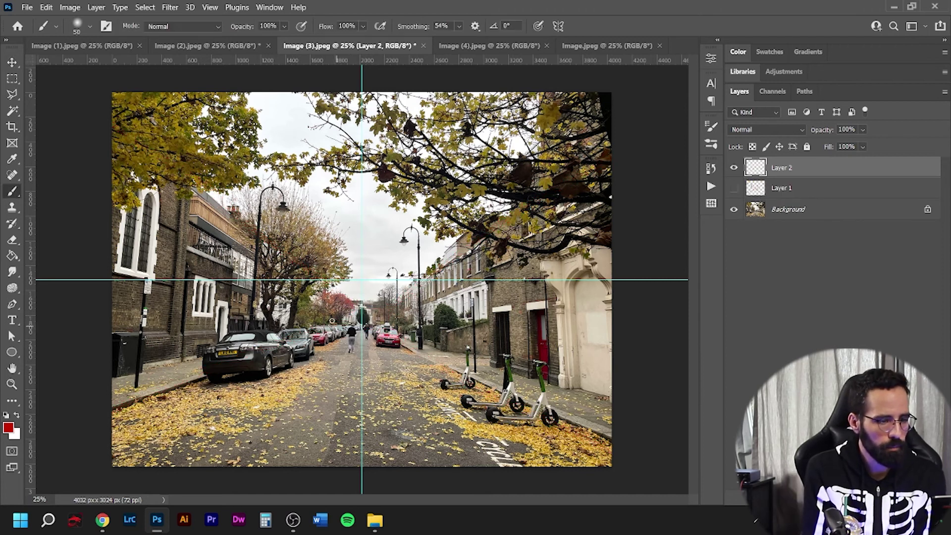
pyautogui.moveTo(352, 322)
pyautogui.mouseDown()
pyautogui.moveTo(347, 352)
pyautogui.moveTo(357, 328)
pyautogui.mouseUp()
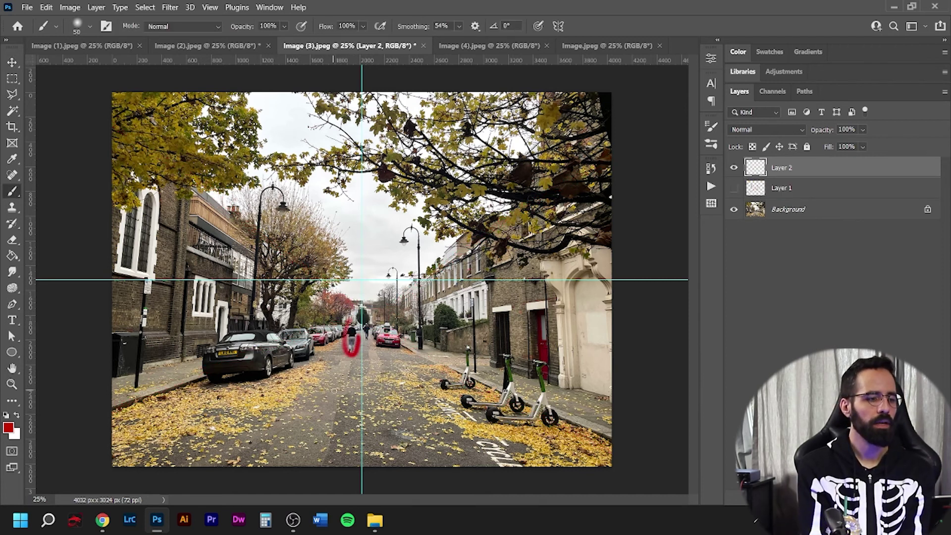
pyautogui.moveTo(339, 420)
pyautogui.mouseDown()
pyautogui.moveTo(305, 323)
pyautogui.moveTo(362, 242)
pyautogui.moveTo(393, 349)
pyautogui.moveTo(356, 448)
pyautogui.moveTo(317, 440)
pyautogui.mouseUp()
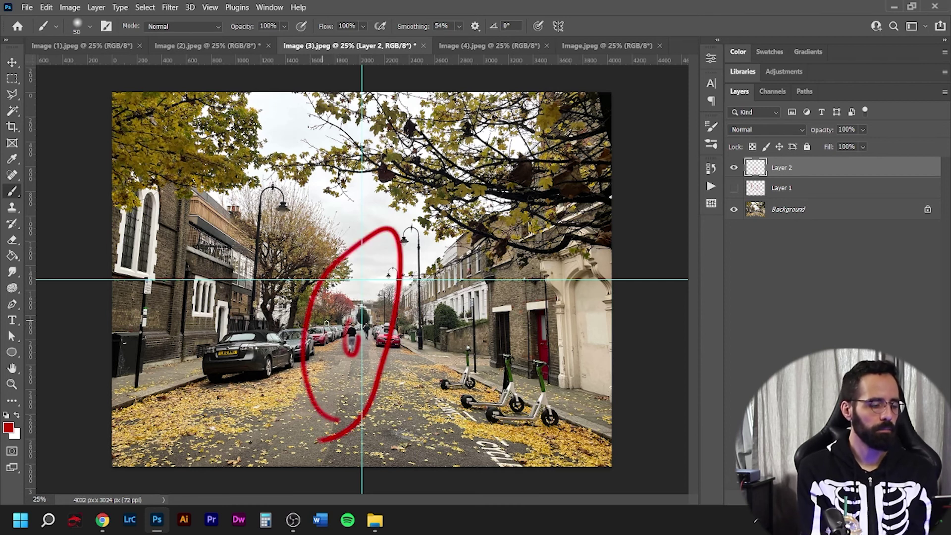
pyautogui.hotkey('ctrl', 'z')
pyautogui.moveTo(339, 272)
pyautogui.mouseDown()
pyautogui.moveTo(358, 446)
pyautogui.moveTo(353, 280)
pyautogui.mouseUp()
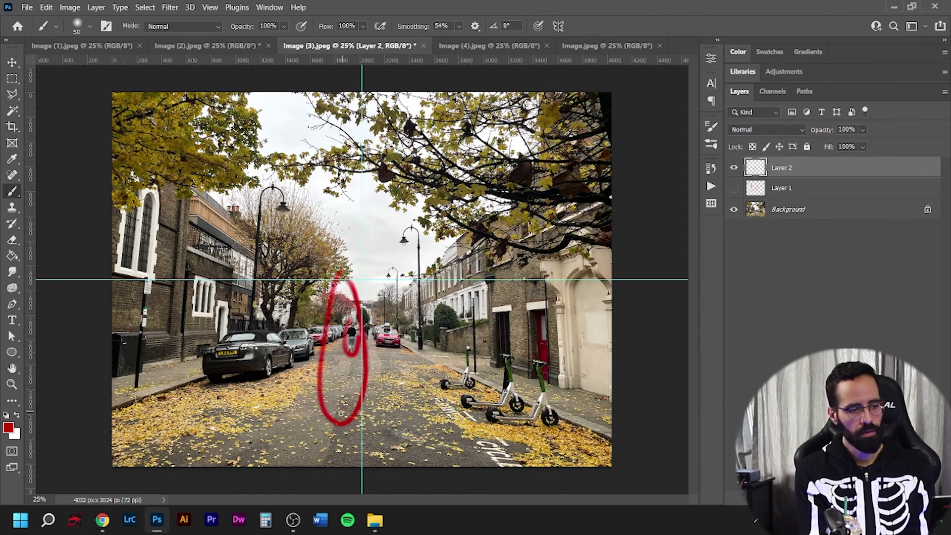
pyautogui.moveTo(341, 413); pyautogui.dragTo(336, 423)
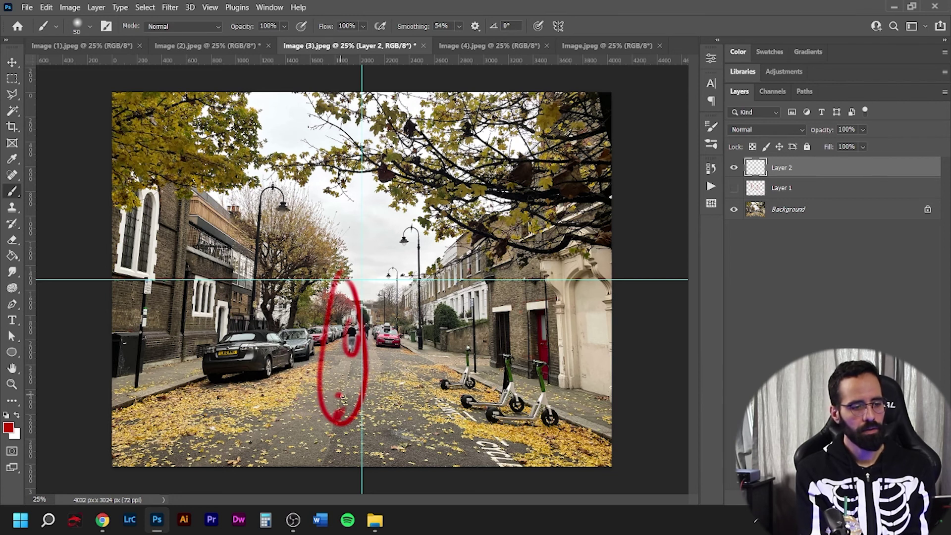
# Step: Mark the ceiling distractions and hanging lamps in Image (4).jpeg in red, and crop away the ceiling with extra space below the diners
pyautogui.hotkey('ctrl', 'Tab')
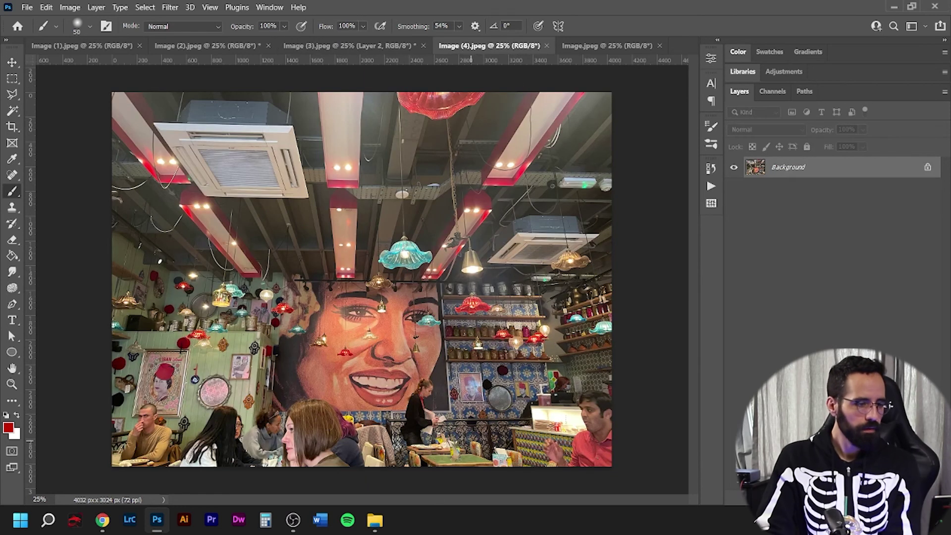
pyautogui.click(238, 45)
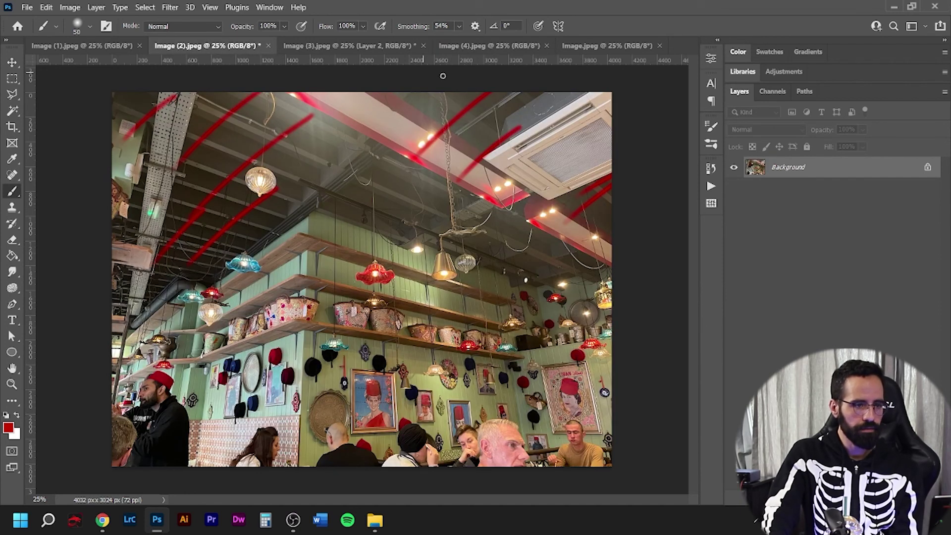
pyautogui.click(482, 46)
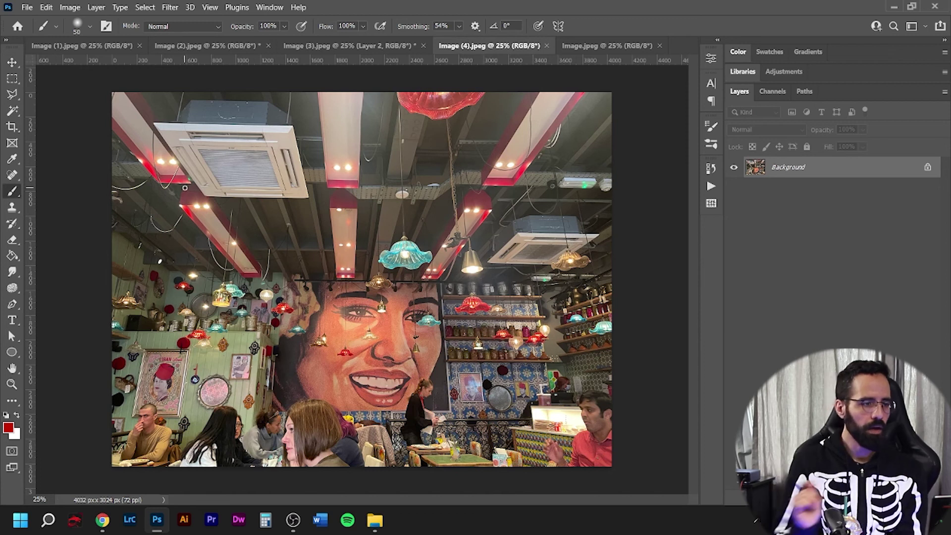
pyautogui.moveTo(200, 102); pyautogui.dragTo(145, 171)
pyautogui.moveTo(248, 174); pyautogui.dragTo(317, 105)
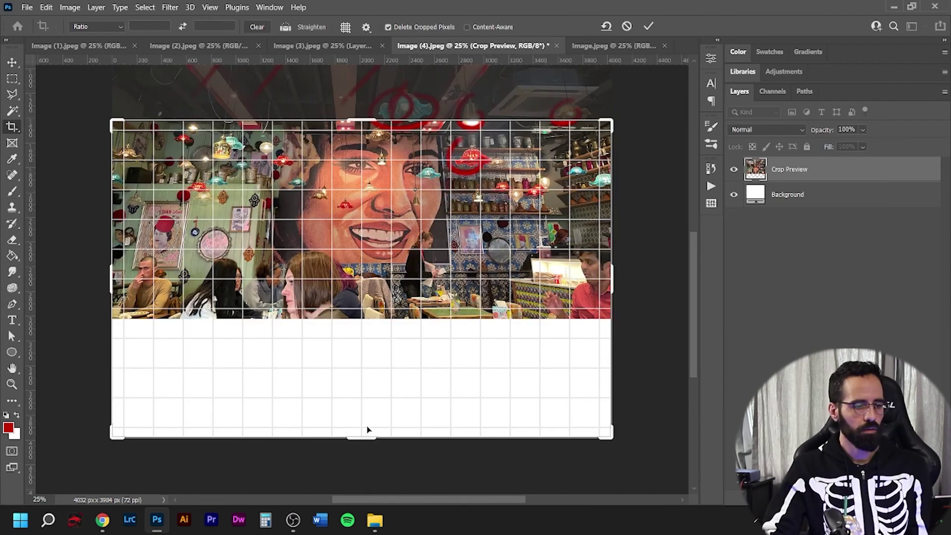
pyautogui.moveTo(367, 433); pyautogui.dragTo(369, 383)
pyautogui.press('Return')
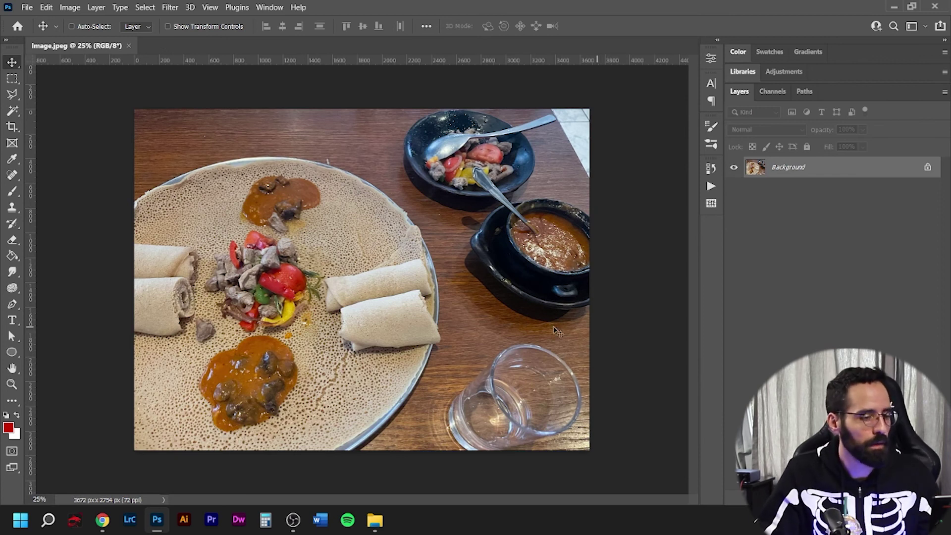
# Step: Mark the empty glass in the food photo with red brush strokes
pyautogui.scroll(1, 557, 331)
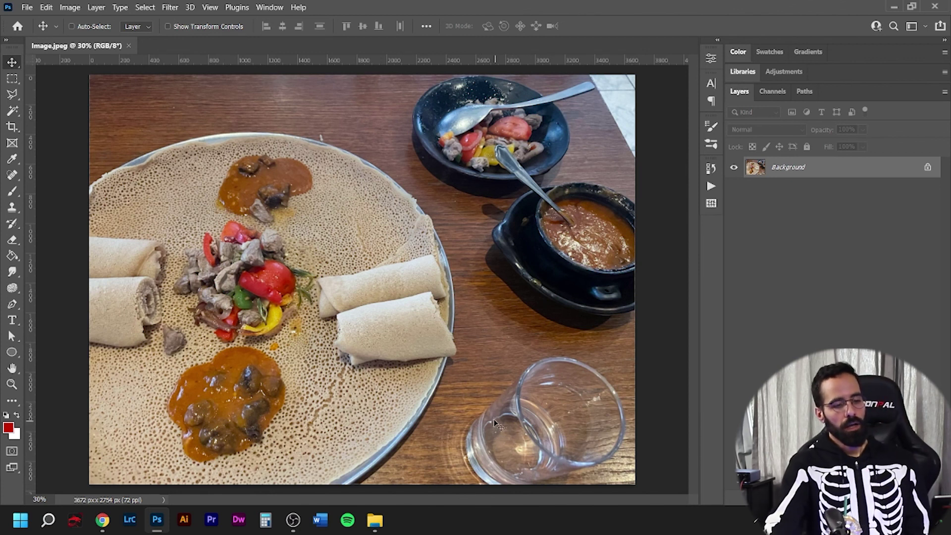
pyautogui.press('b')
pyautogui.moveTo(520, 402)
pyautogui.mouseDown()
pyautogui.moveTo(570, 389)
pyautogui.moveTo(598, 423)
pyautogui.moveTo(565, 474)
pyautogui.mouseUp()
pyautogui.moveTo(539, 393)
pyautogui.mouseDown()
pyautogui.moveTo(523, 428)
pyautogui.moveTo(544, 412)
pyautogui.mouseUp()
pyautogui.moveTo(584, 406); pyautogui.dragTo(574, 426)
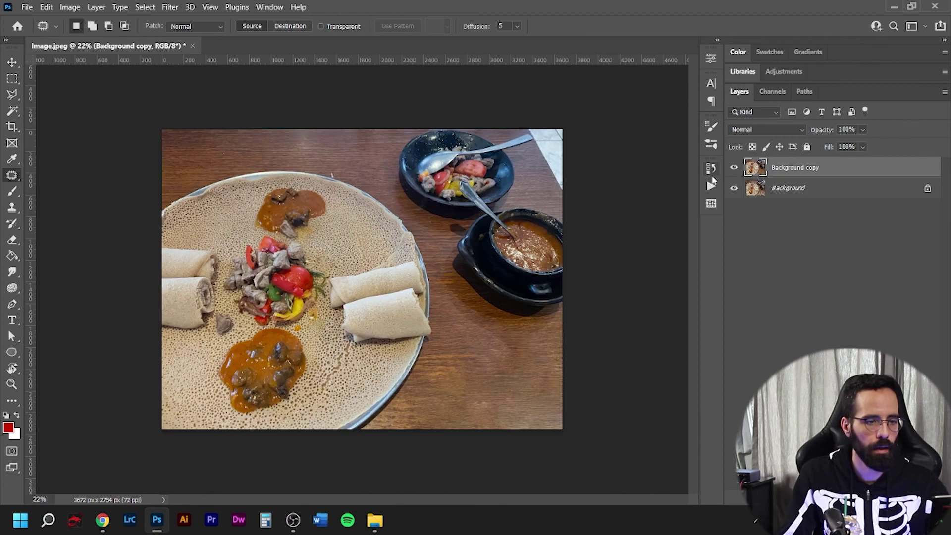
# Step: Toggle the Background copy layer off and on to compare the food photo with and without the glass
pyautogui.click(735, 168)
pyautogui.click(735, 168)
pyautogui.click(735, 168)
pyautogui.click(735, 168)
# Step: Switch the Background copy off and on repeatedly to compare the brightened food photo with its original
pyautogui.hotkey('ctrl', '+')
pyautogui.click(145, 7)
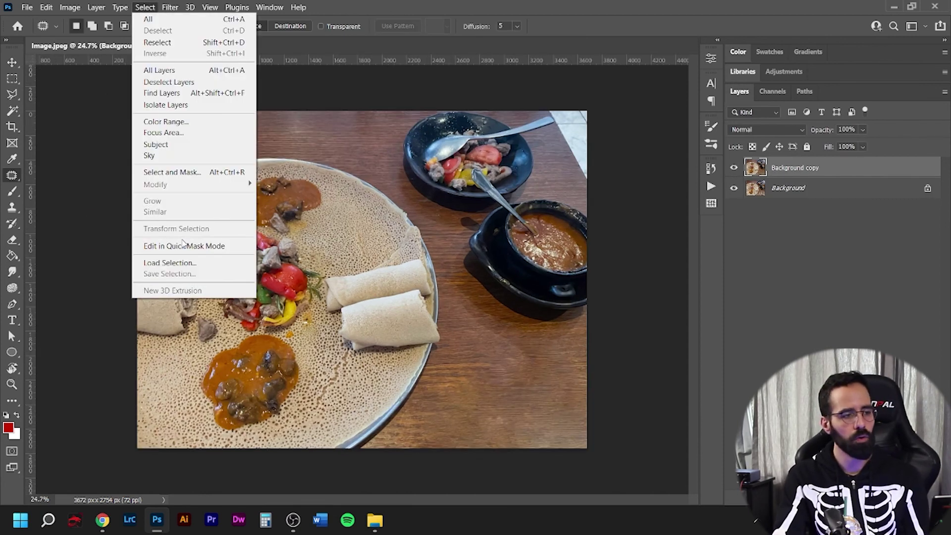
pyautogui.click(734, 168)
pyautogui.click(735, 169)
pyautogui.click(735, 170)
pyautogui.click(735, 169)
pyautogui.click(734, 170)
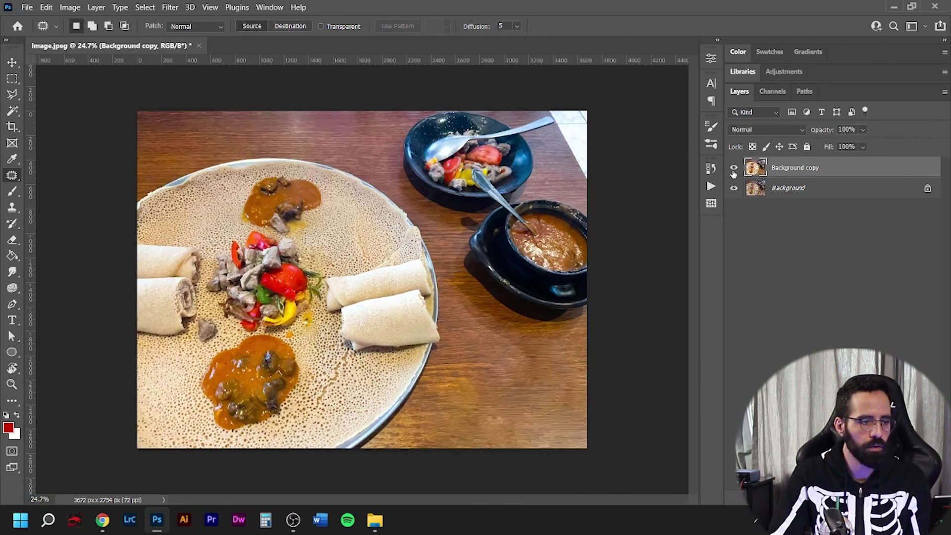
pyautogui.click(734, 169)
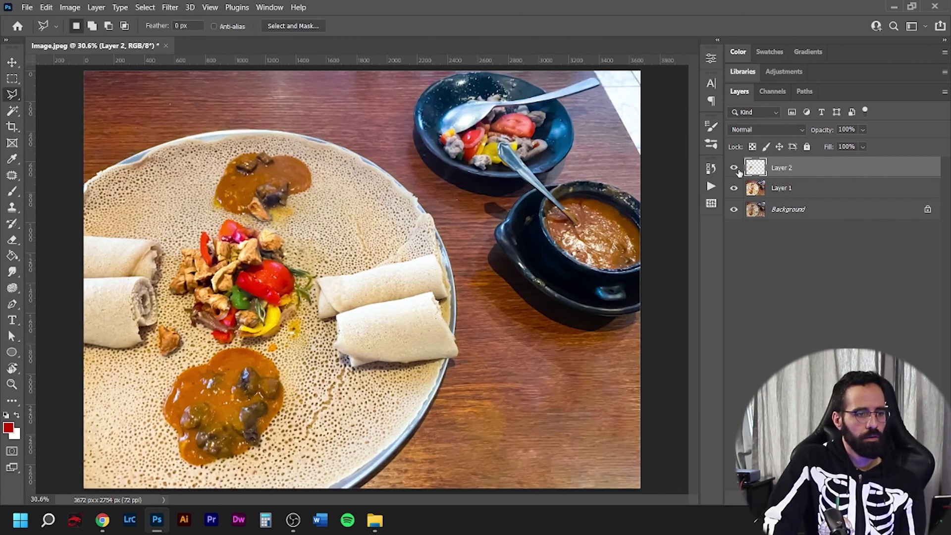
# Step: Toggle the Layer 2 visibility off and on to compare the food photo with and without the recoloured meat
pyautogui.click(734, 168)
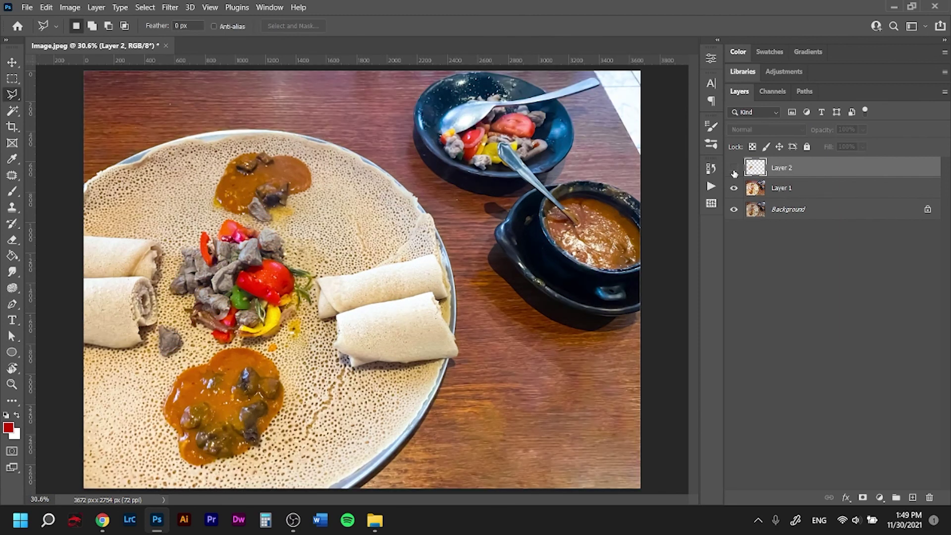
pyautogui.click(734, 169)
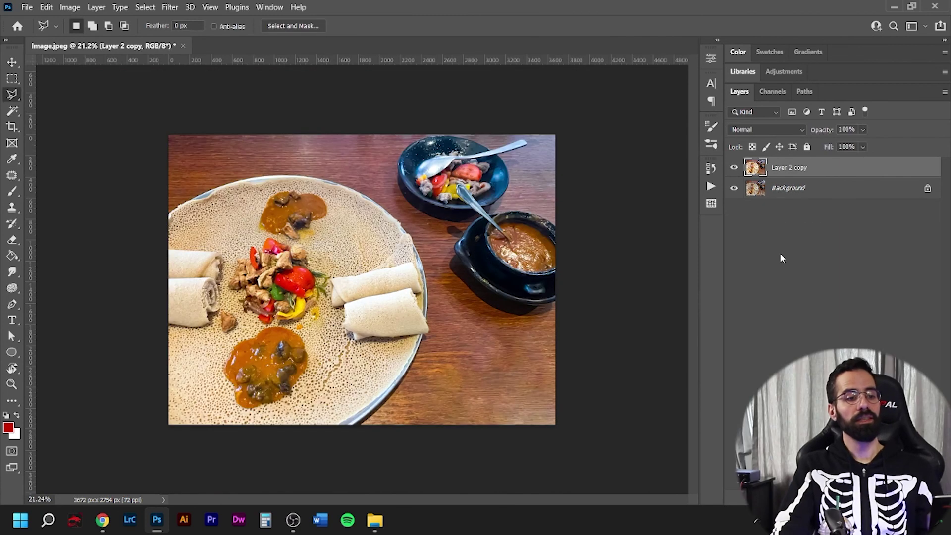
# Step: Switch Layer 2 copy off and on repeatedly to compare the finished food photo edit with the original Background
pyautogui.click(734, 168)
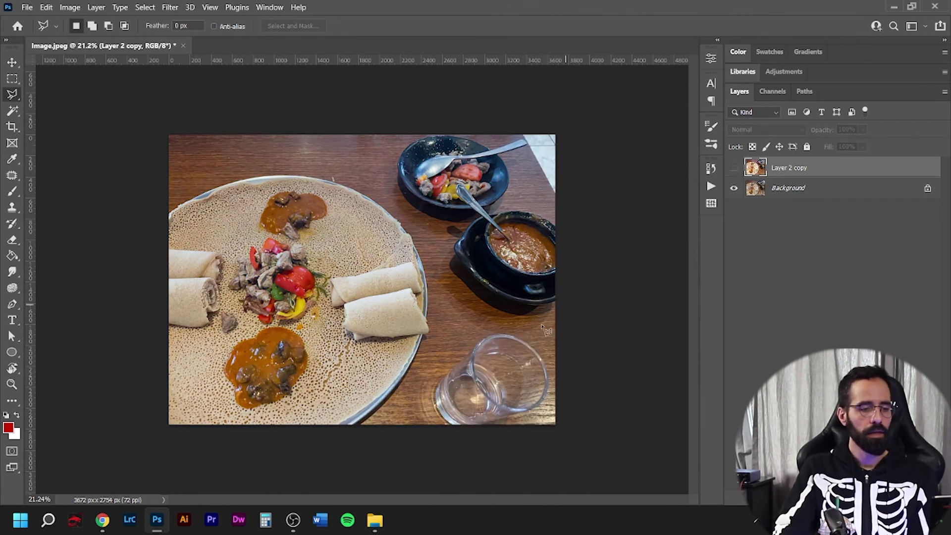
pyautogui.click(734, 169)
pyautogui.click(735, 169)
pyautogui.click(734, 168)
pyautogui.click(735, 169)
pyautogui.click(734, 169)
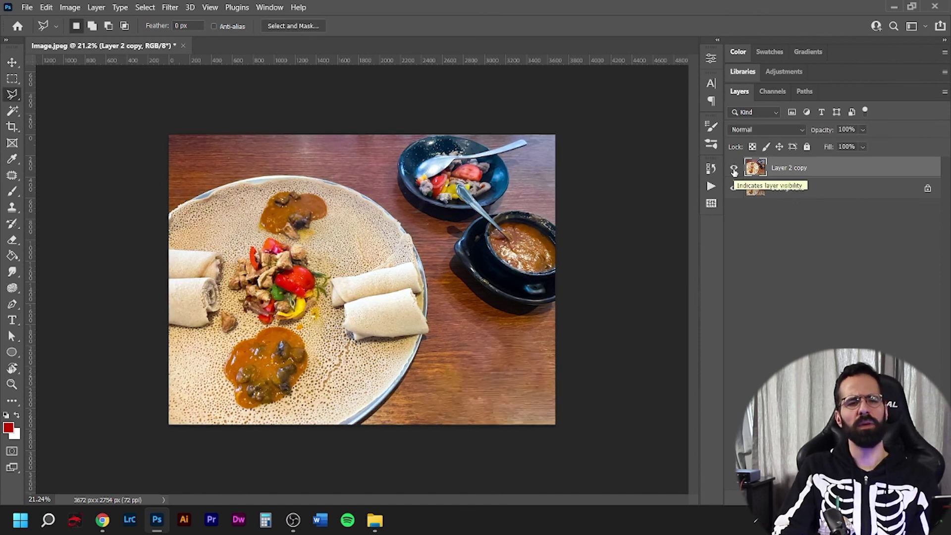
pyautogui.click(734, 170)
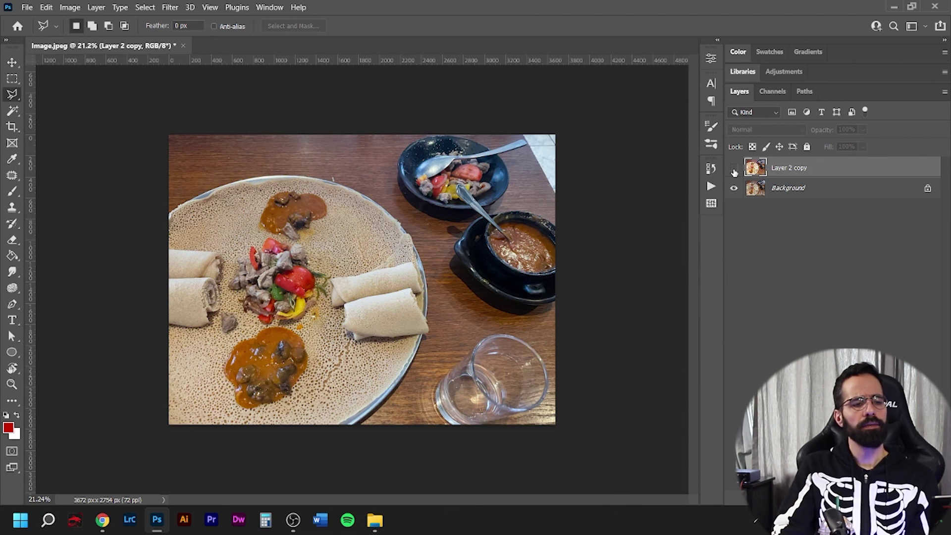
pyautogui.click(734, 169)
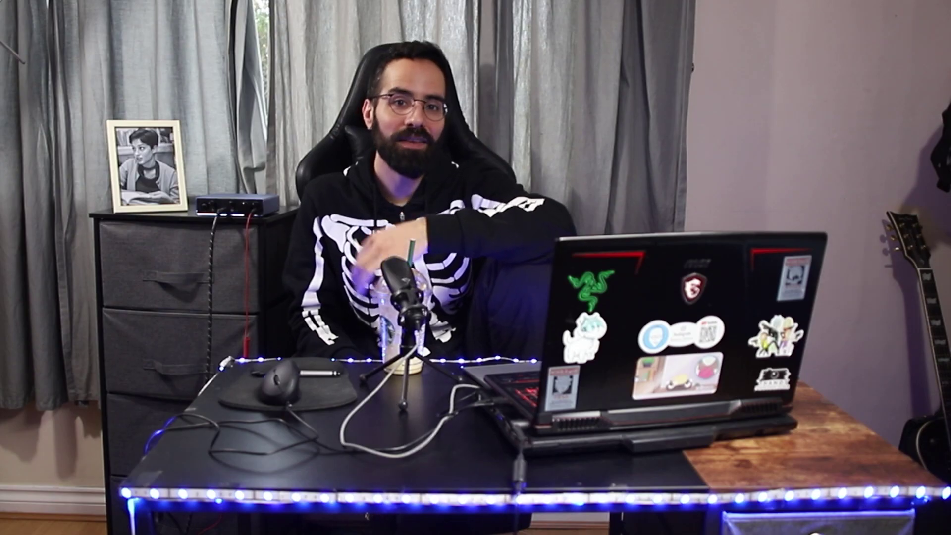